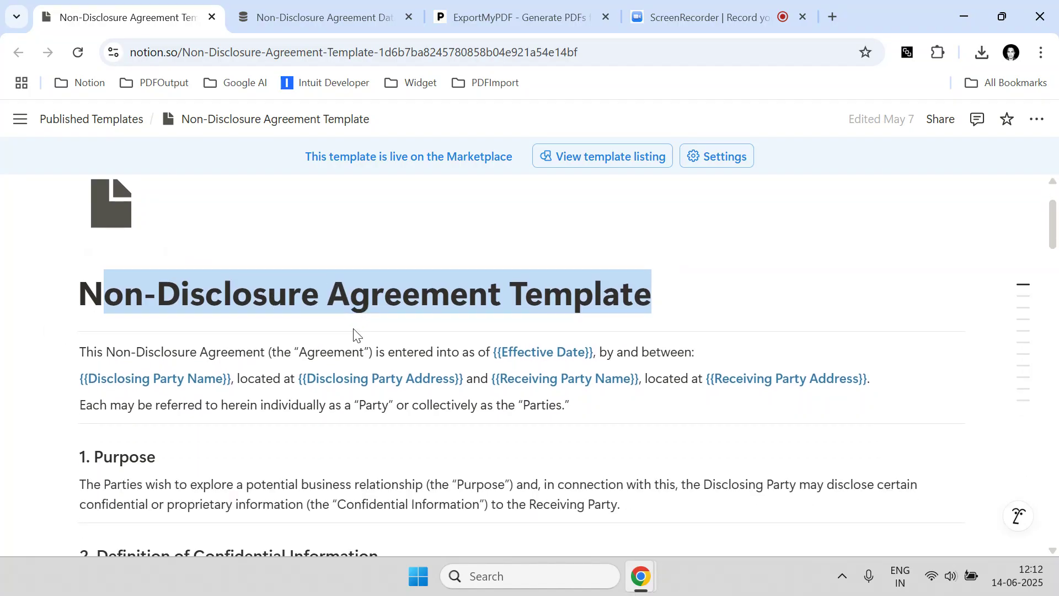
# Read through the Non-Disclosure Agreement Template and examine its placeholders for the effective date and the disclosing and receiving parties
pyautogui.click(337, 378)
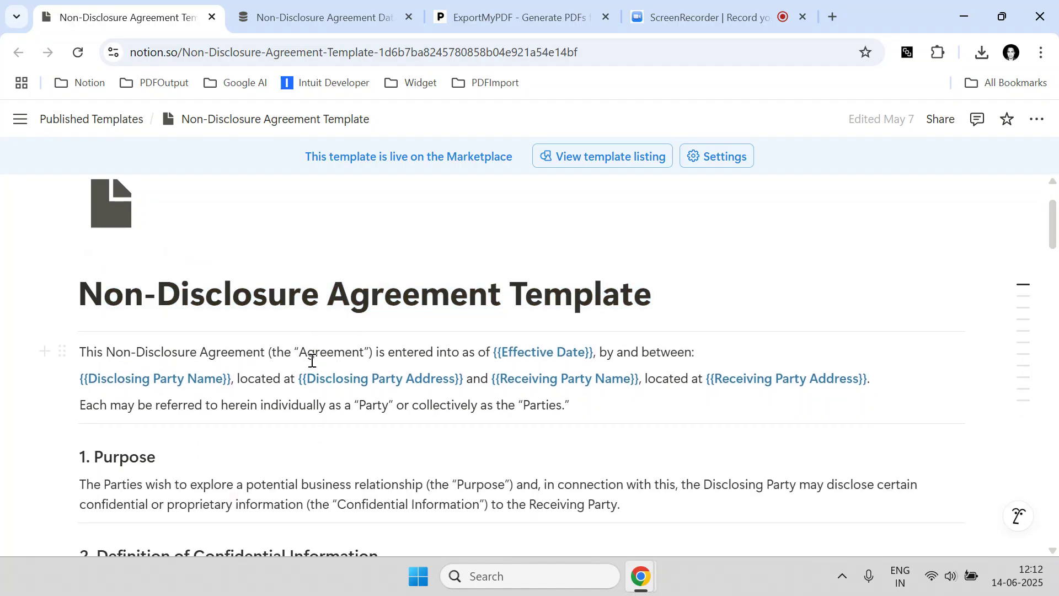
pyautogui.scroll(-8, 315, 361)
pyautogui.scroll(-10, 306, 354)
pyautogui.scroll(-7, 307, 354)
pyautogui.scroll(-2, 307, 355)
pyautogui.scroll(20, 307, 353)
pyautogui.scroll(2, 306, 353)
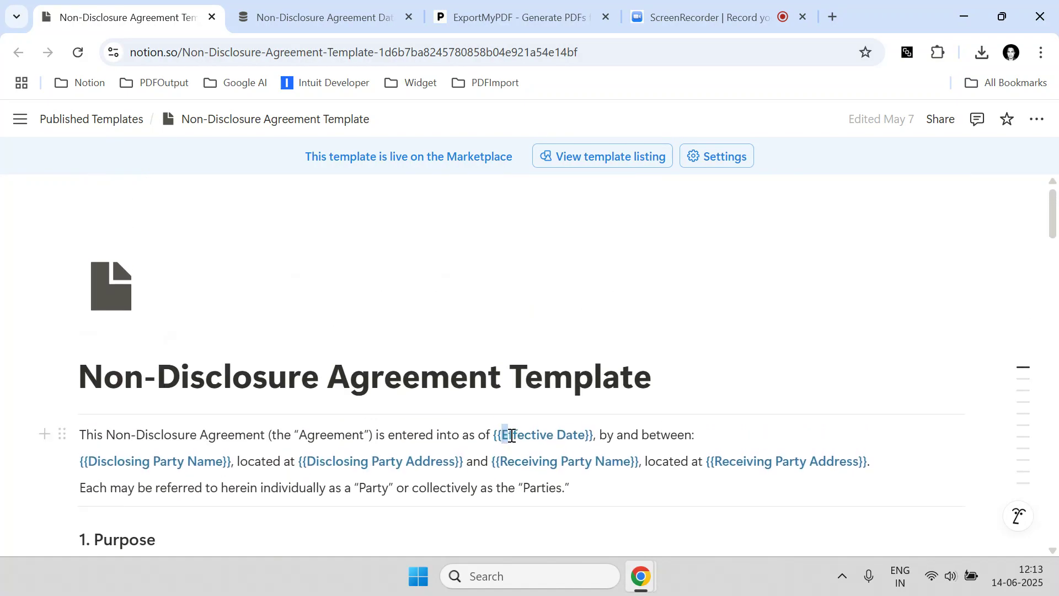
pyautogui.moveTo(503, 436); pyautogui.dragTo(578, 435)
pyautogui.moveTo(92, 461); pyautogui.dragTo(193, 461)
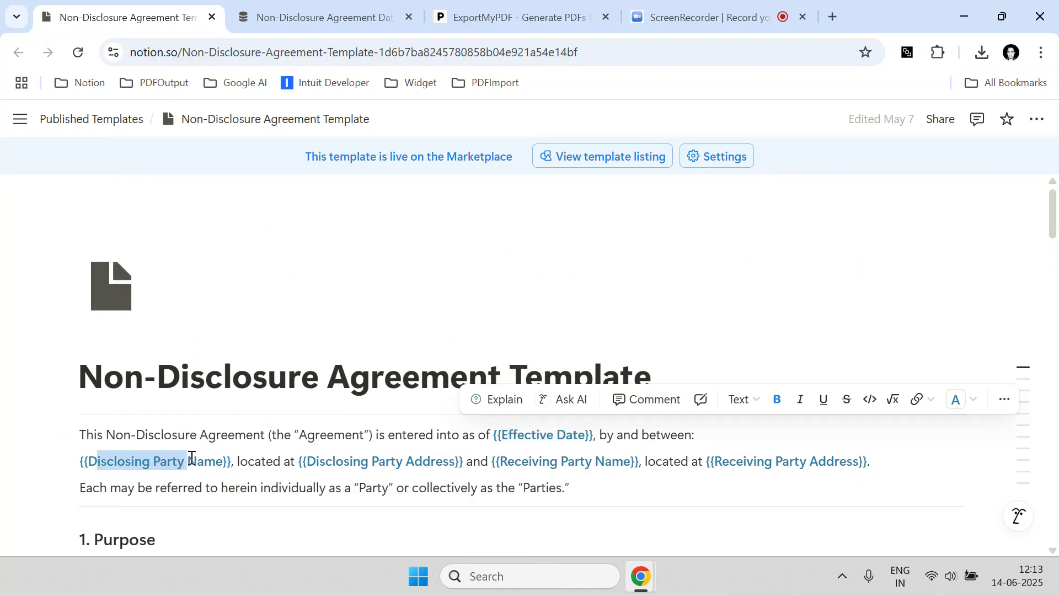
pyautogui.moveTo(320, 462); pyautogui.dragTo(627, 465)
pyautogui.click(627, 465)
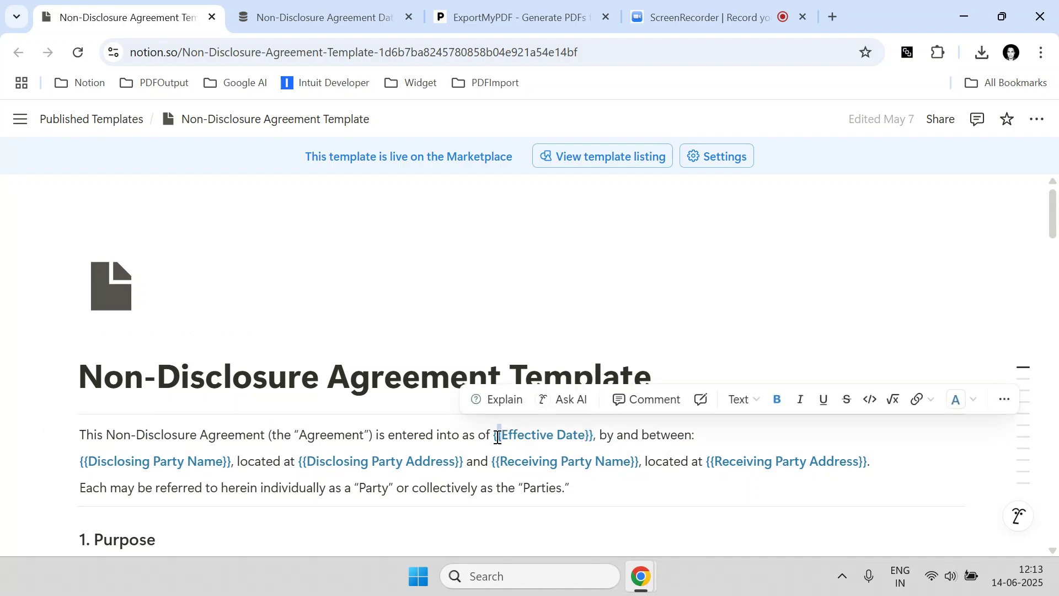
# Compare the template's placeholders with the property columns of the Non-Disclosure Agreement Database
pyautogui.click(342, 16)
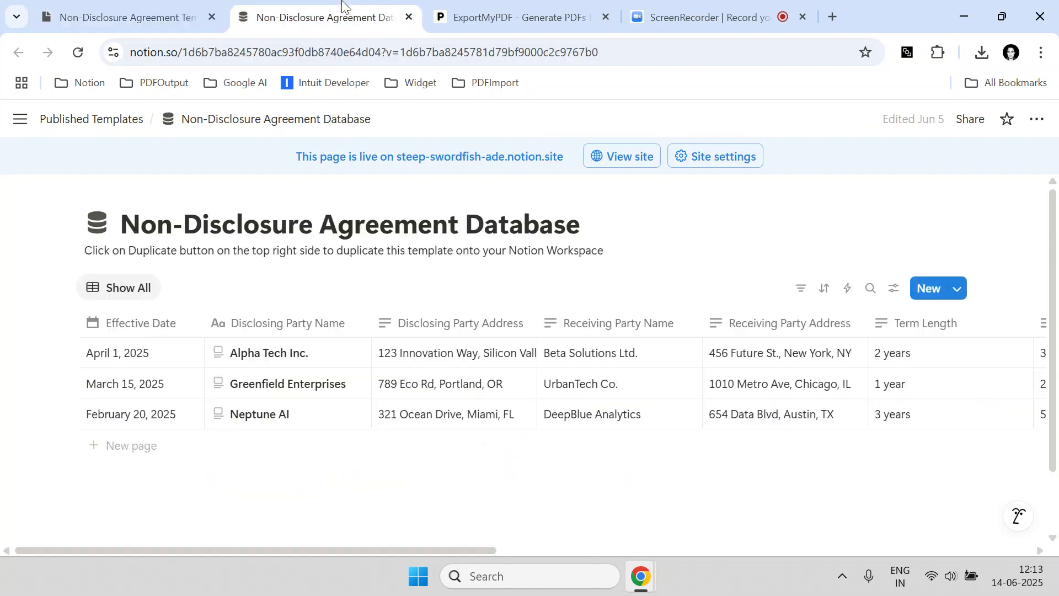
pyautogui.click(183, 11)
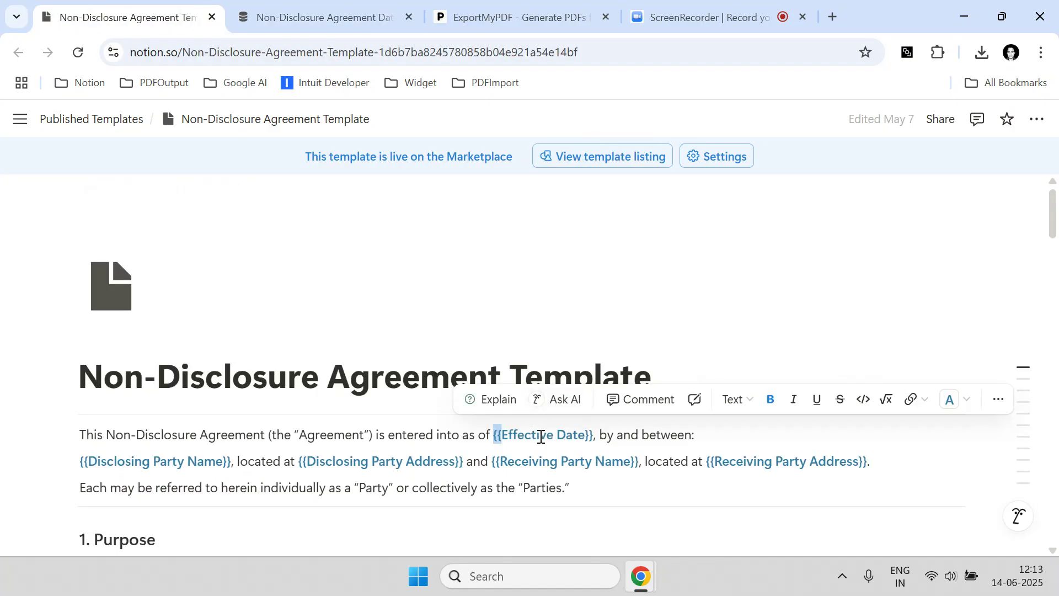
pyautogui.click(302, 4)
pyautogui.click(122, 17)
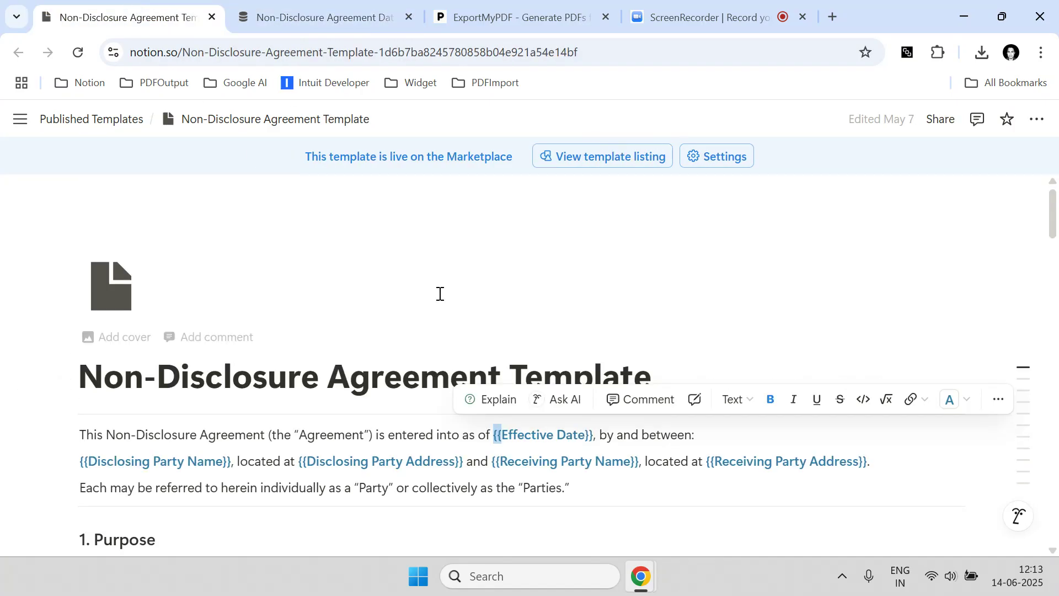
pyautogui.click(323, 14)
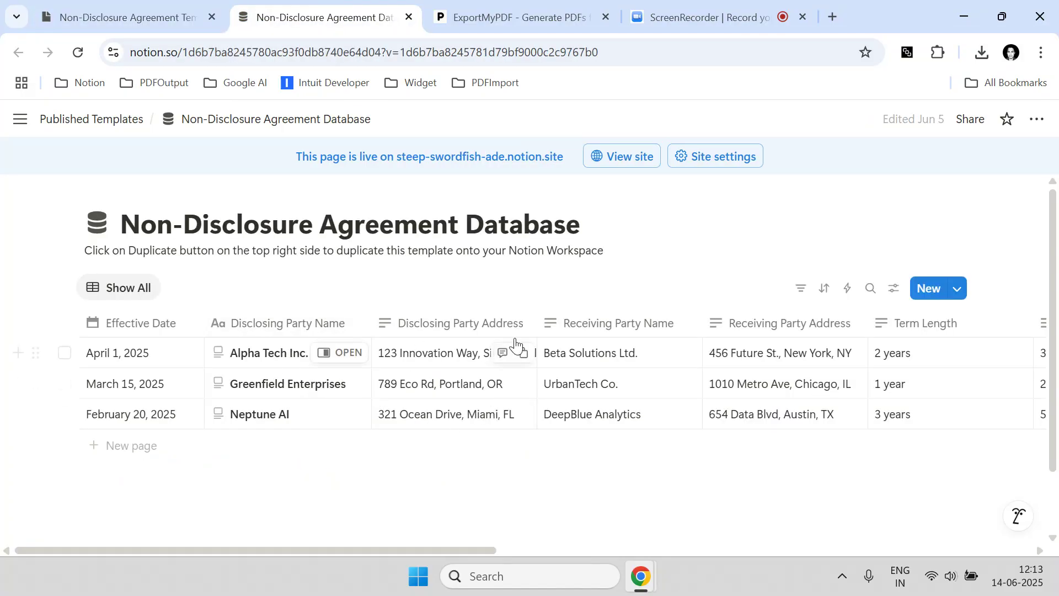
# Select the Alpha Tech Inc., Greenfield Enterprises and Neptune AI records in the database, and clear the selection
pyautogui.click(64, 353)
pyautogui.click(63, 386)
pyautogui.click(63, 415)
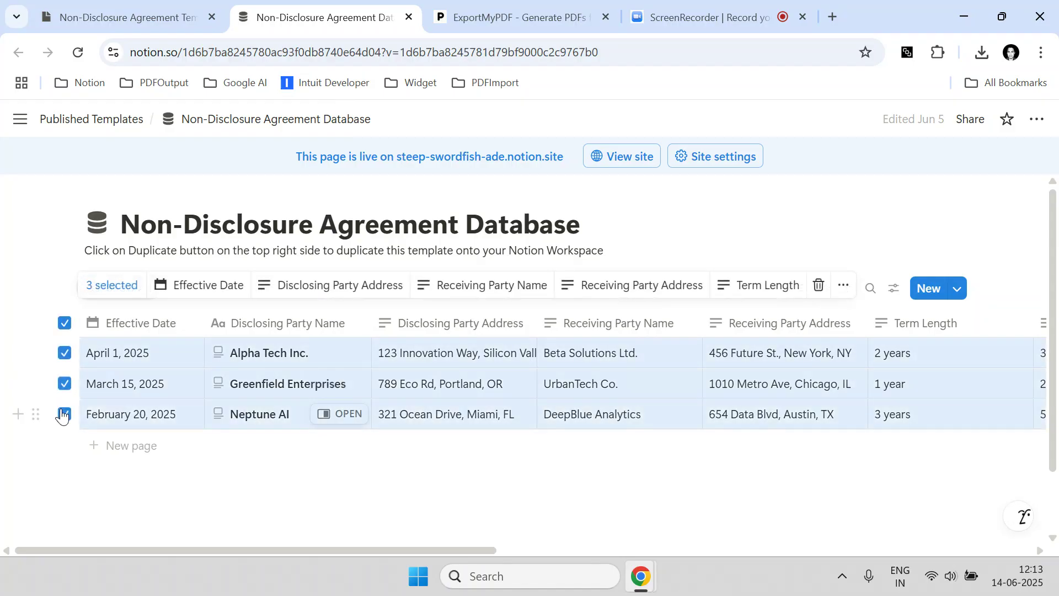
pyautogui.click(155, 7)
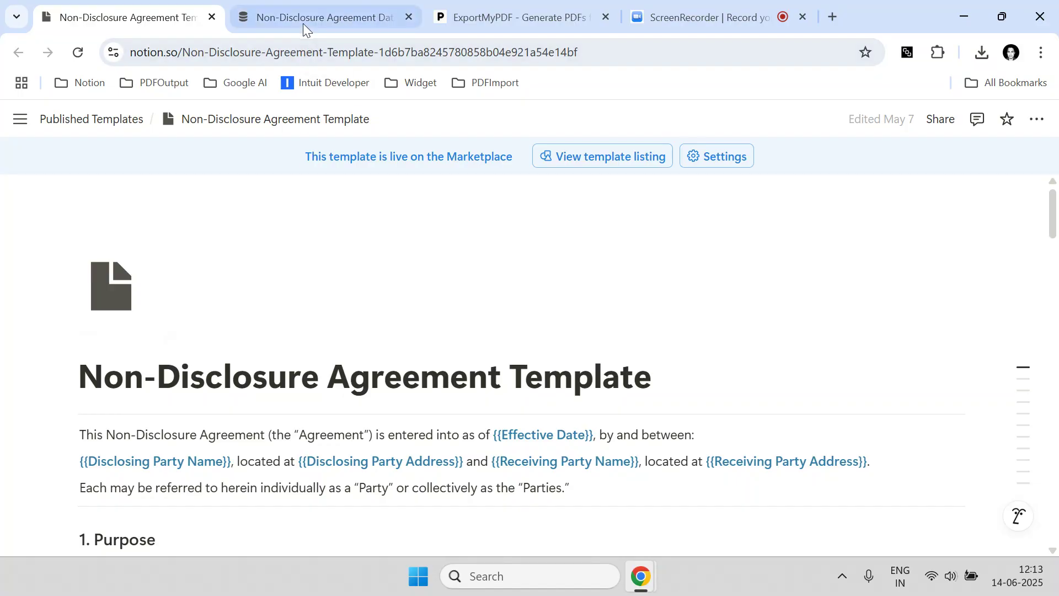
pyautogui.click(325, 5)
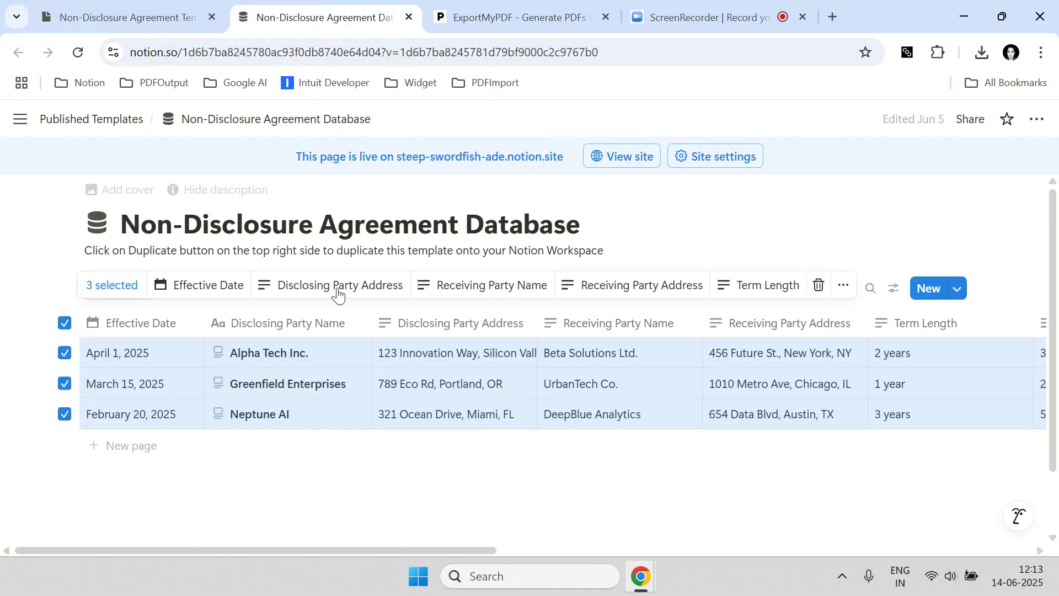
pyautogui.click(64, 323)
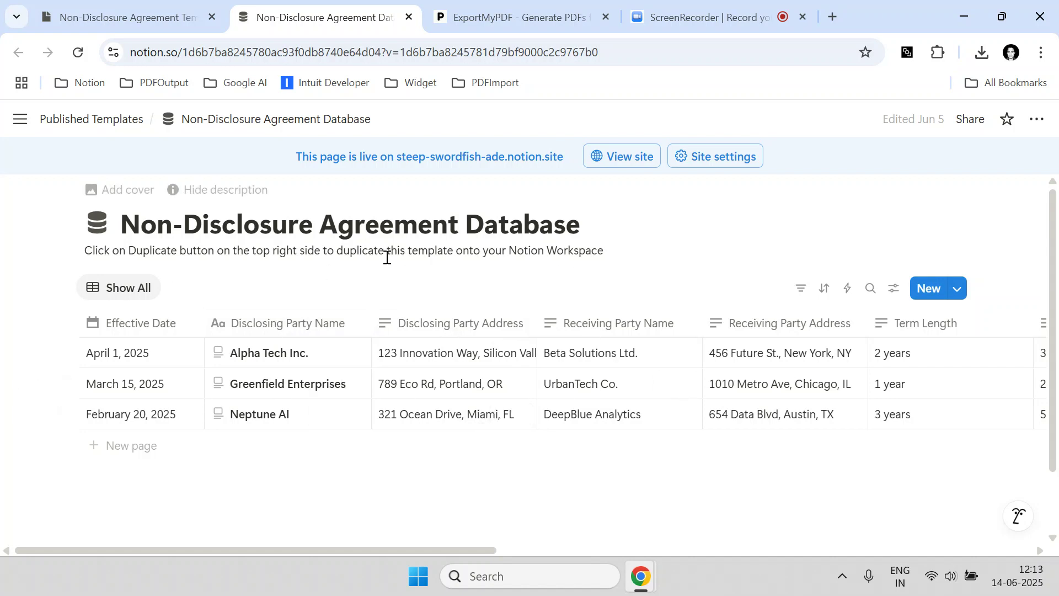
# Switch to the ExportMyPDF site and open its collection of pre-built templates
pyautogui.click(127, 17)
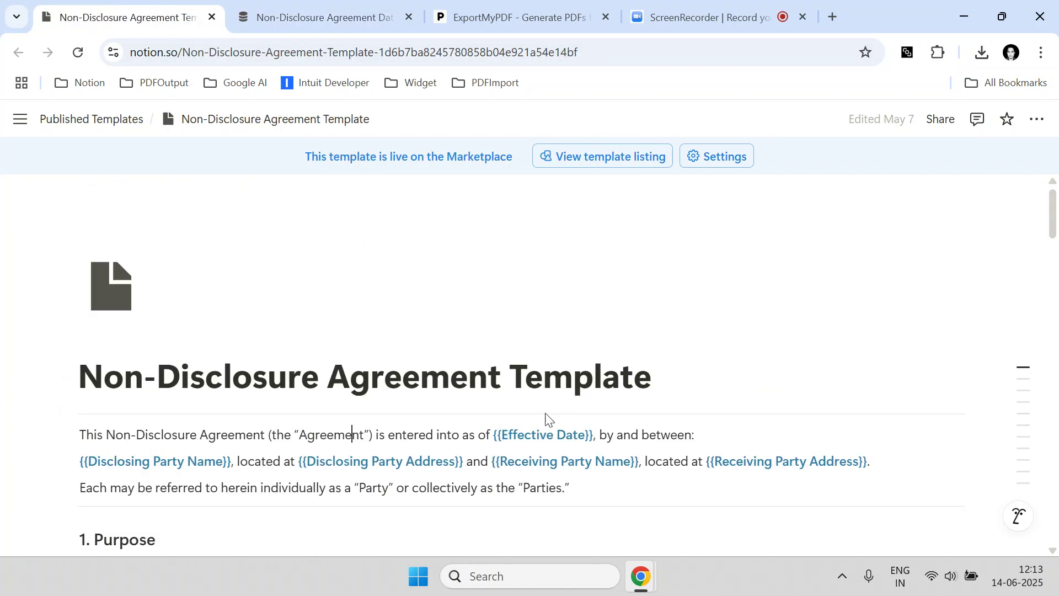
pyautogui.click(509, 9)
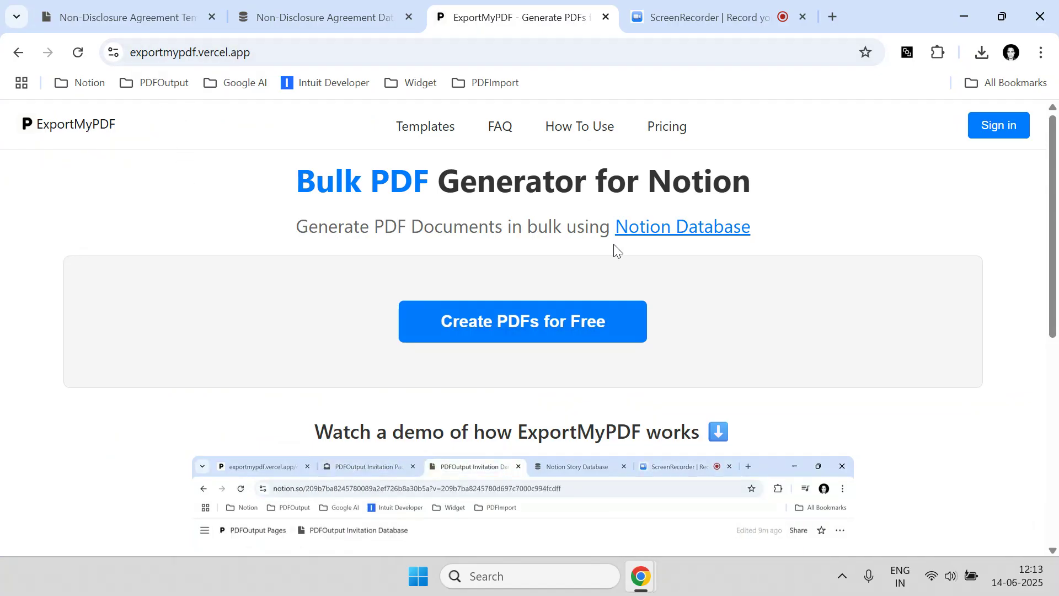
pyautogui.scroll(-6, 767, 305)
pyautogui.scroll(6, 733, 308)
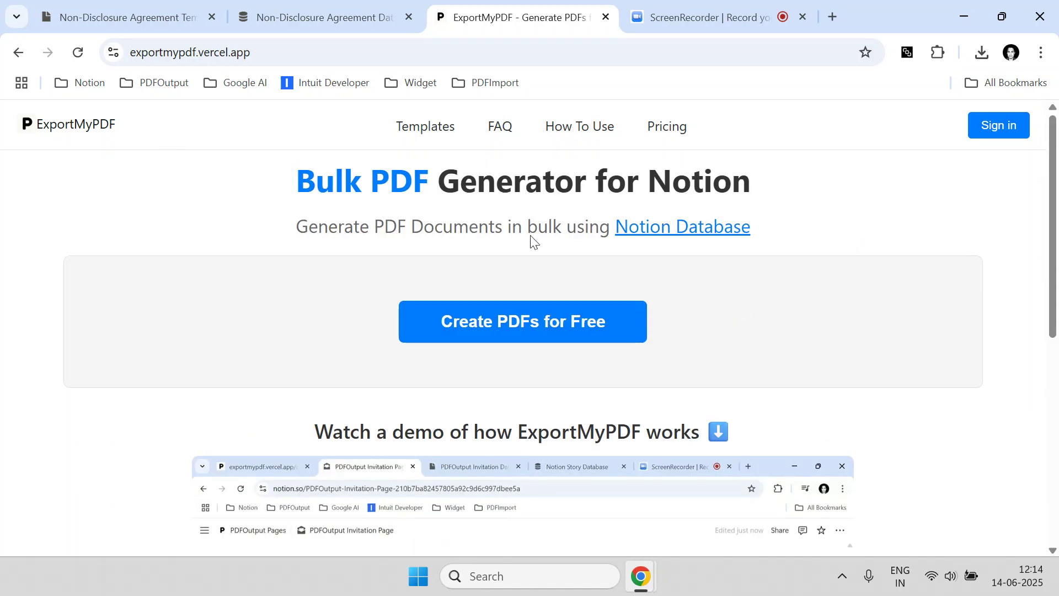
pyautogui.click(440, 133)
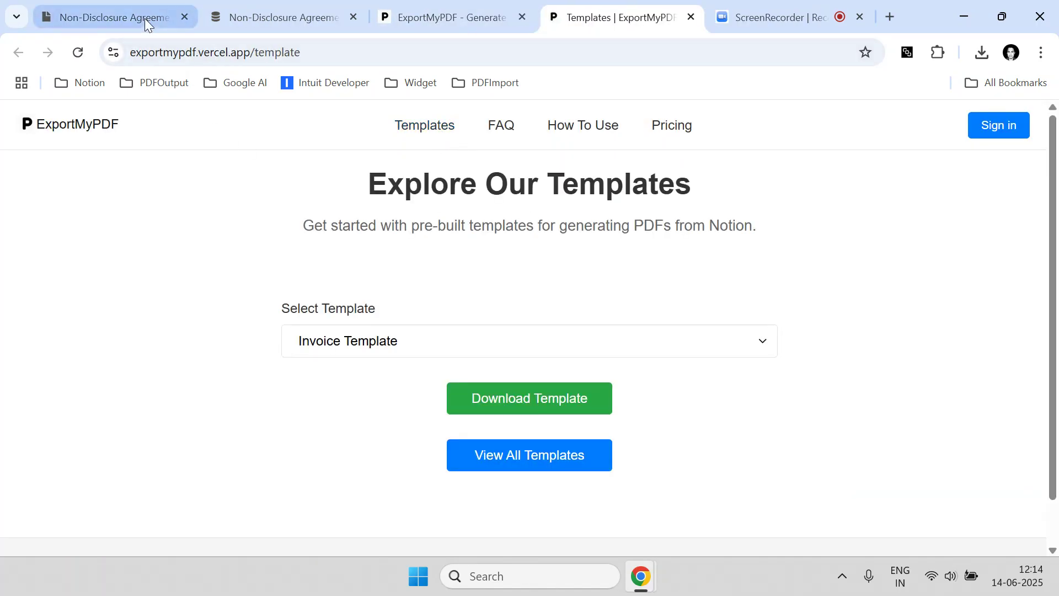
# Find the Non-Disclosure Agreement template in ExportMyPDF by searching for "Non" and download it
pyautogui.click(144, 18)
pyautogui.click(285, 12)
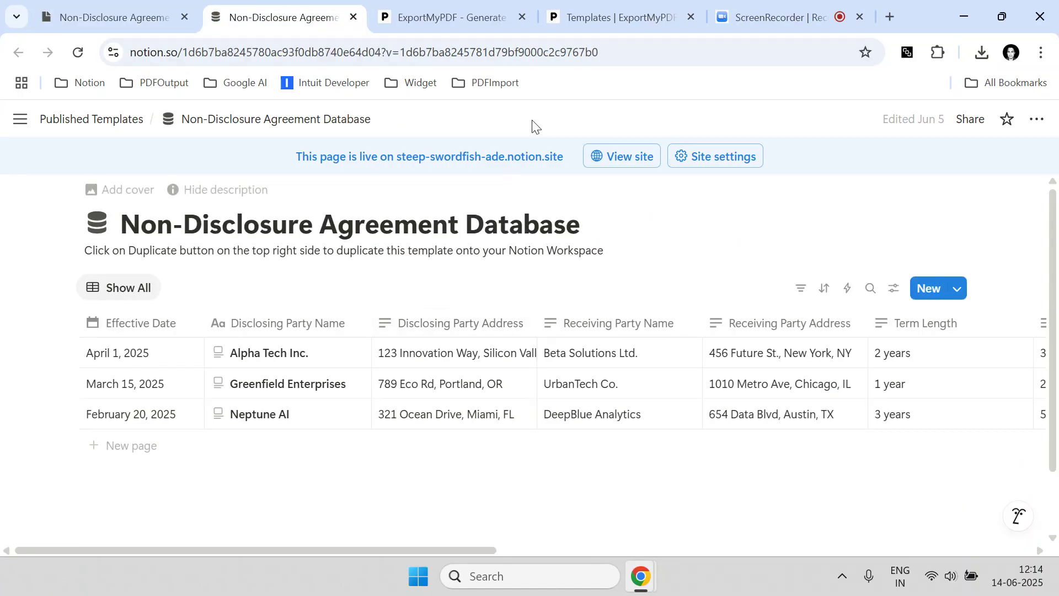
pyautogui.click(607, 10)
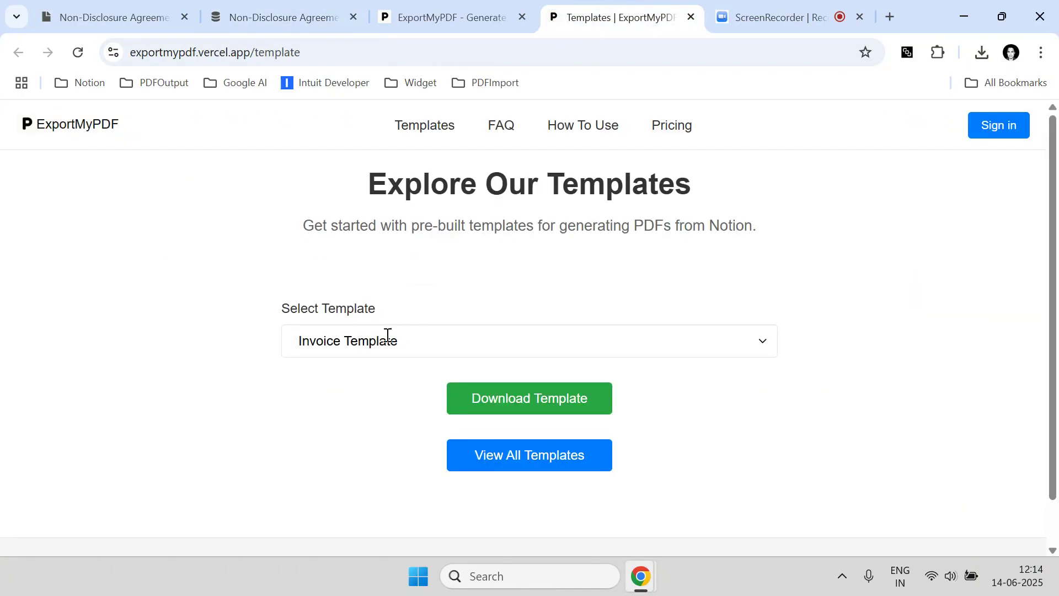
pyautogui.click(360, 345)
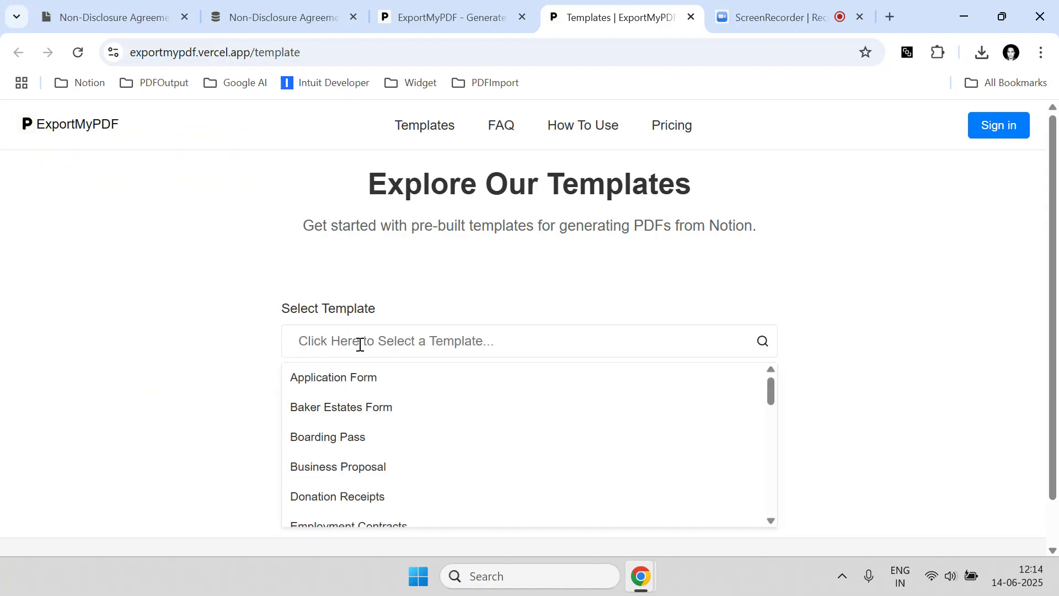
pyautogui.write('Non')
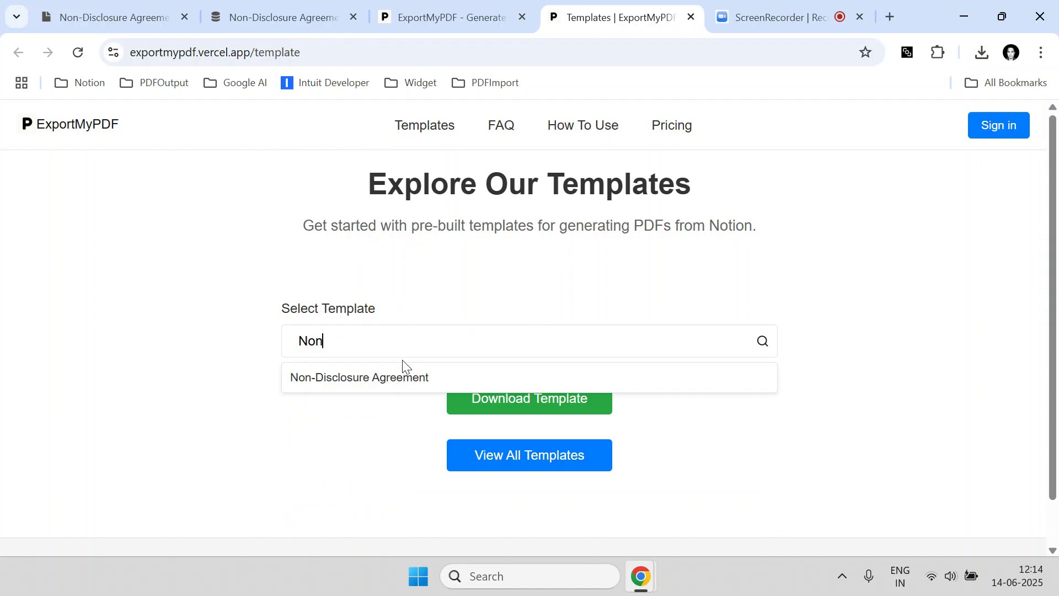
pyautogui.click(369, 385)
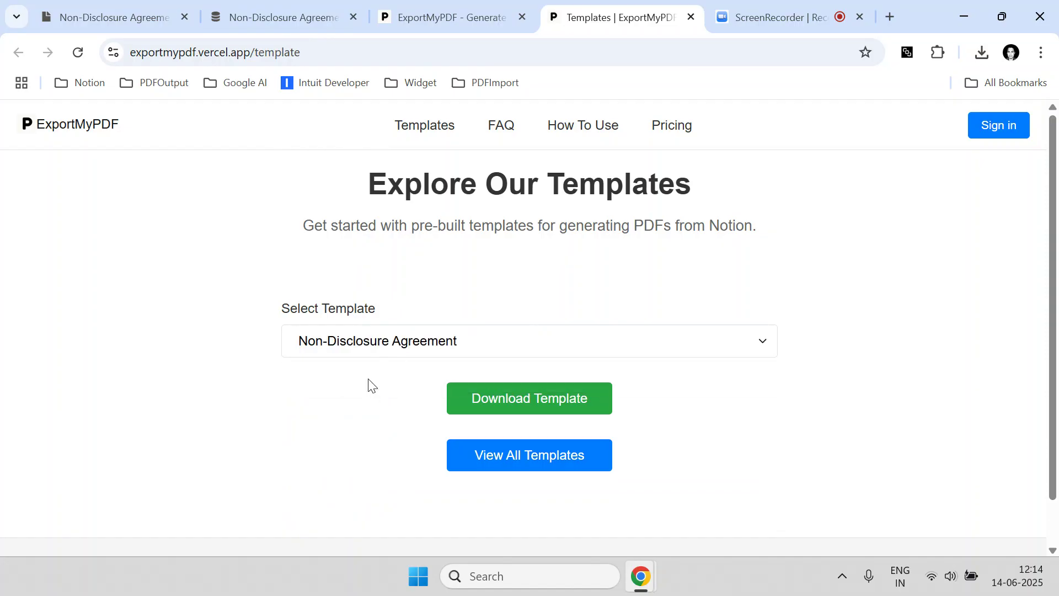
pyautogui.click(543, 404)
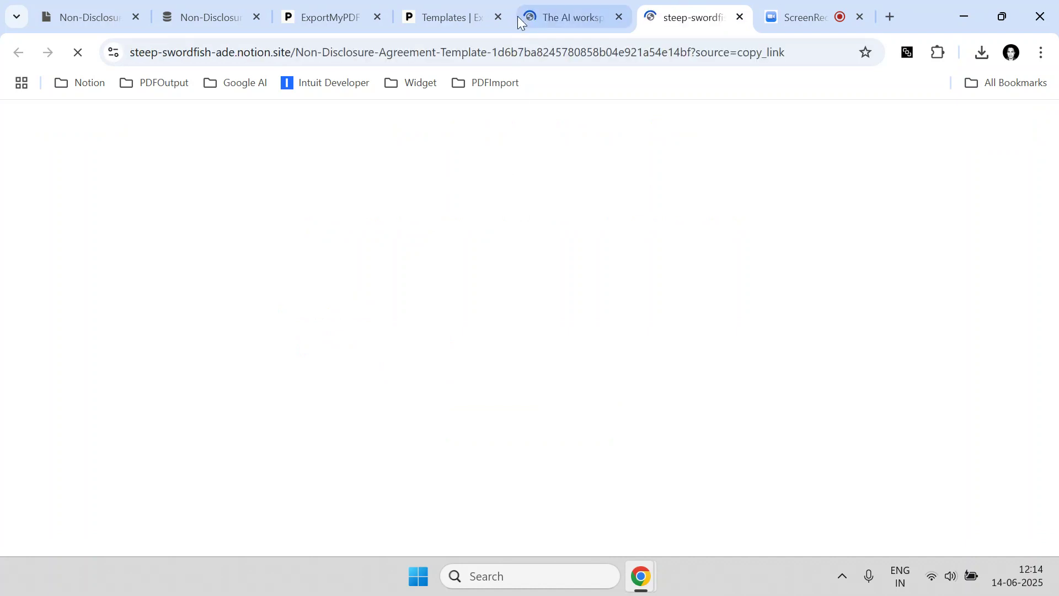
# View the published agreement database and template pages, and place the template's browser tab before the database's
pyautogui.click(555, 16)
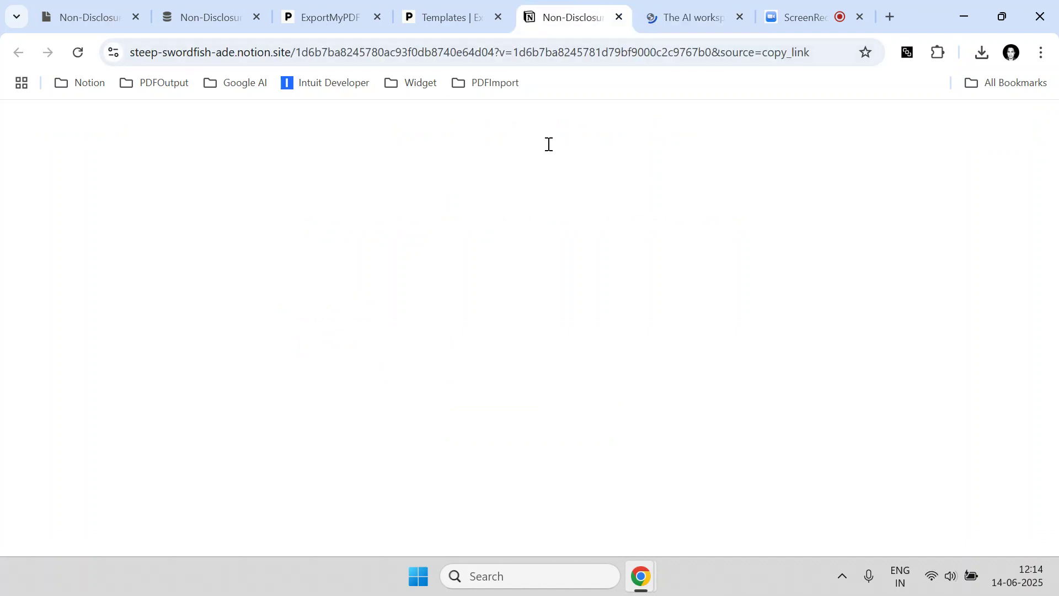
pyautogui.click(697, 13)
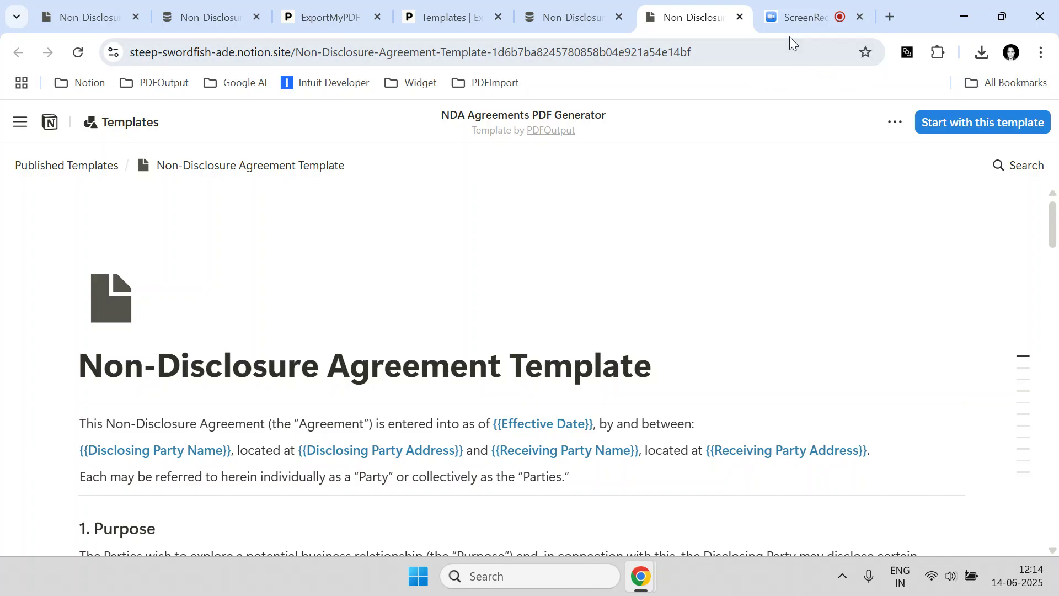
pyautogui.click(574, 17)
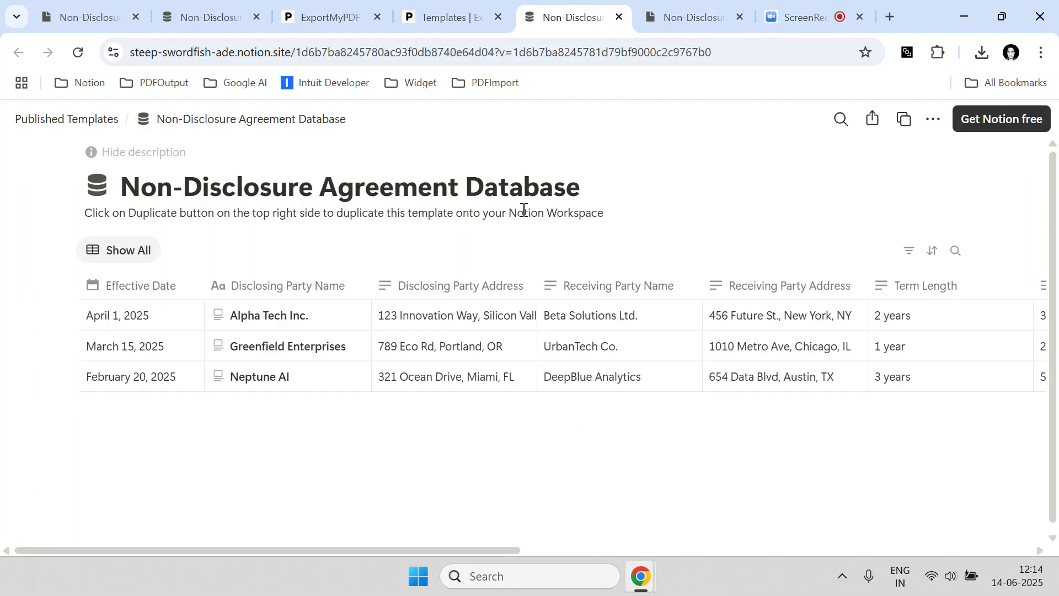
pyautogui.moveTo(669, 5); pyautogui.dragTo(571, 13)
# Review the published Non-Disclosure Agreement Template and add it to the private pages of The Accountant Guy workspace
pyautogui.scroll(-20, 501, 243)
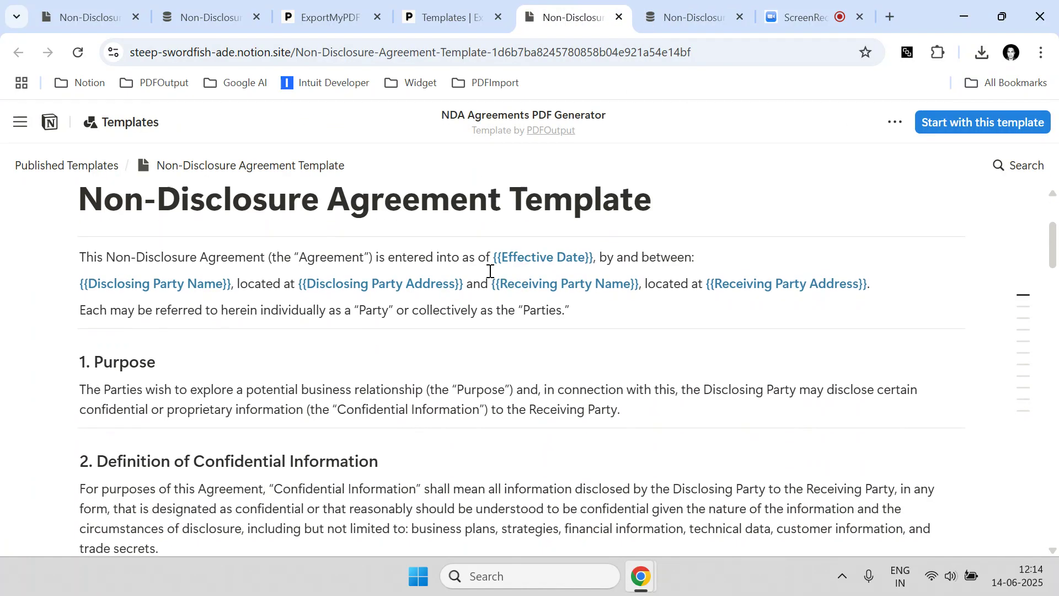
pyautogui.scroll(-4, 486, 270)
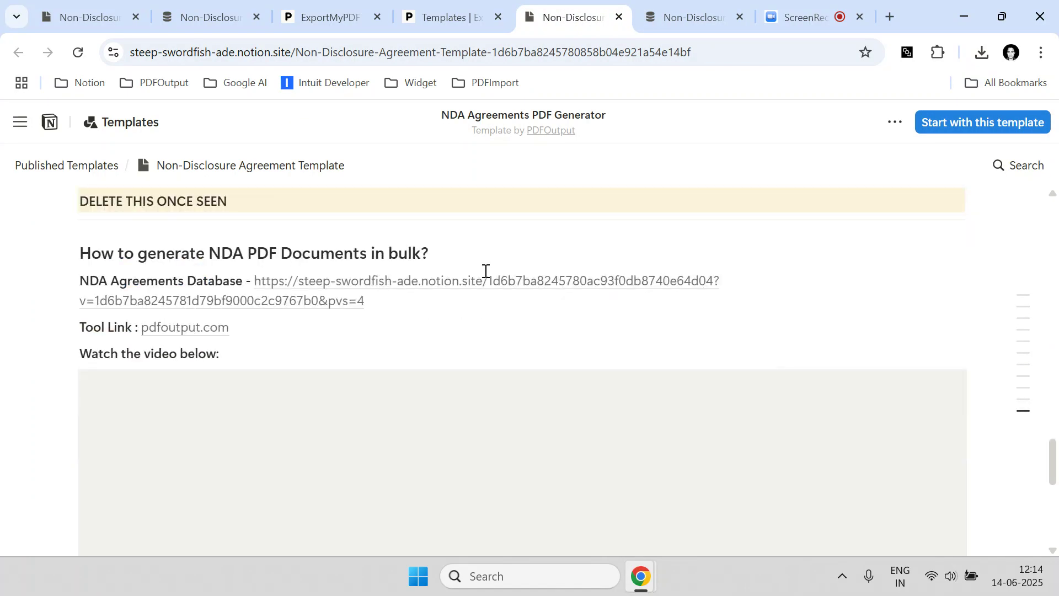
pyautogui.scroll(20, 485, 271)
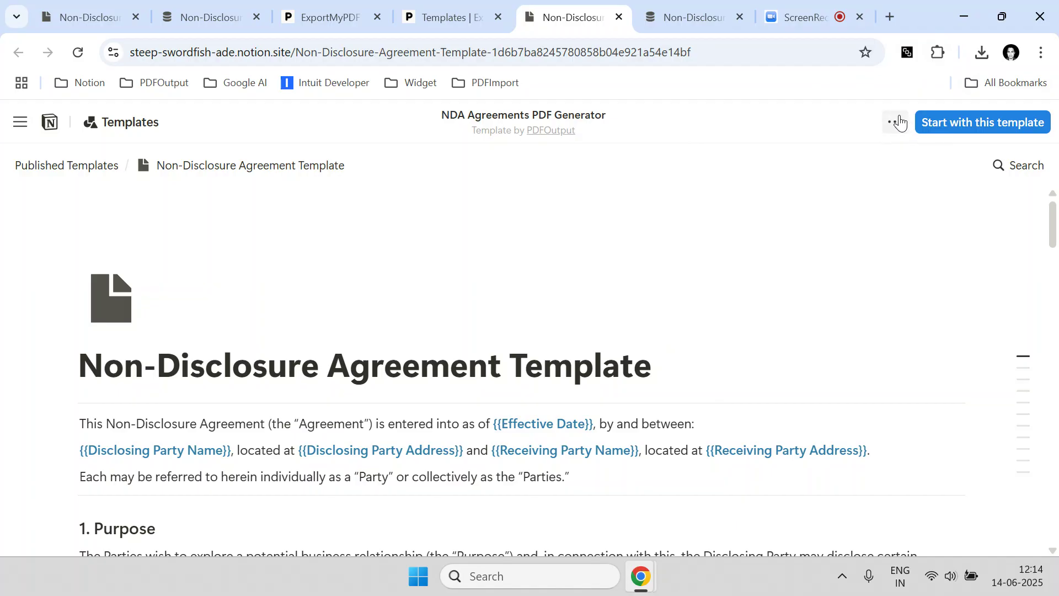
pyautogui.click(942, 126)
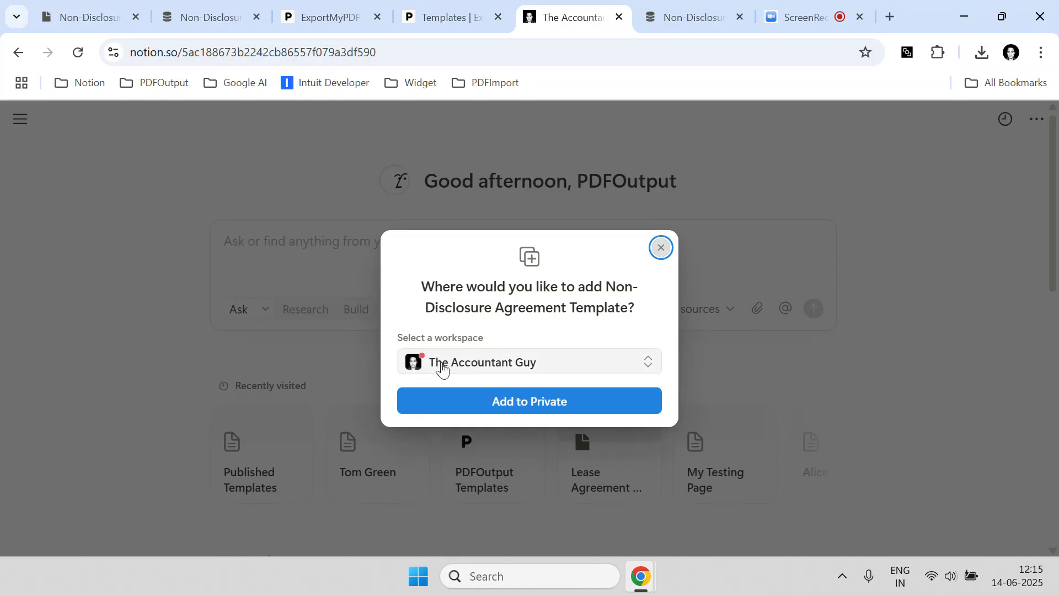
pyautogui.click(88, 17)
pyautogui.moveTo(10, 119)
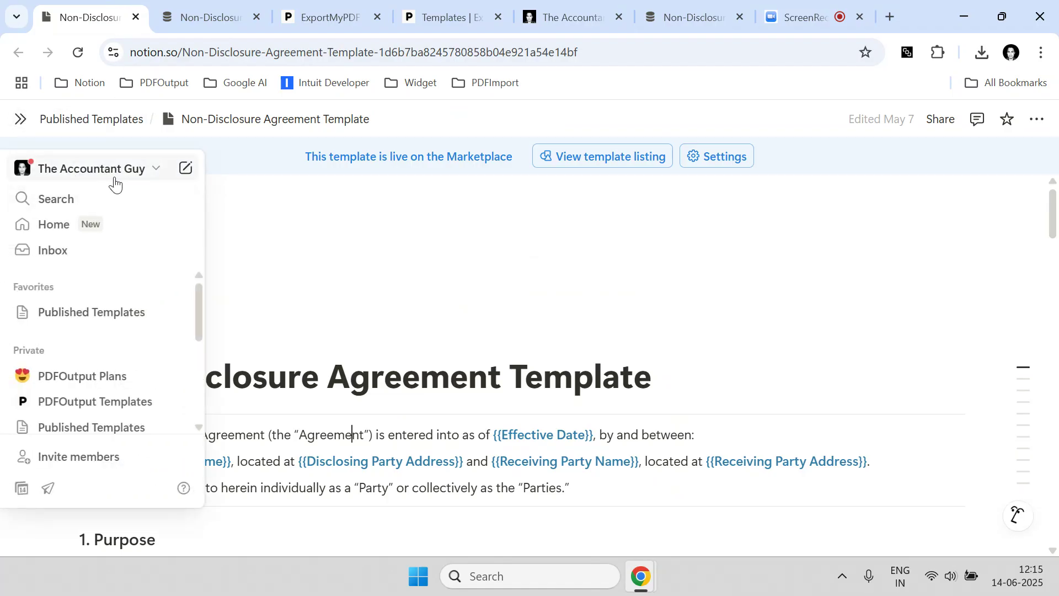
pyautogui.click(574, 17)
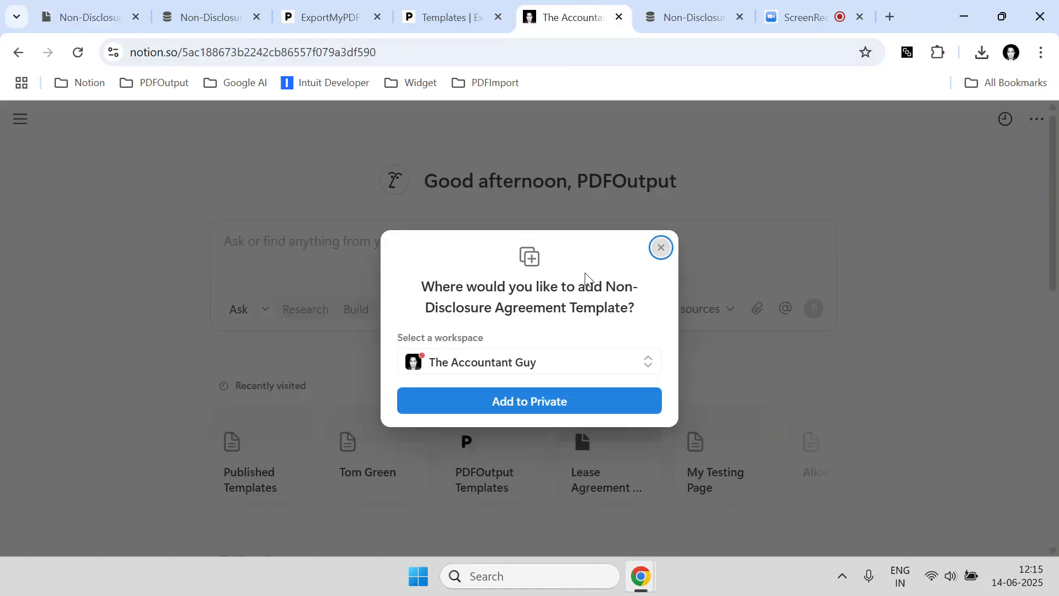
pyautogui.click(543, 407)
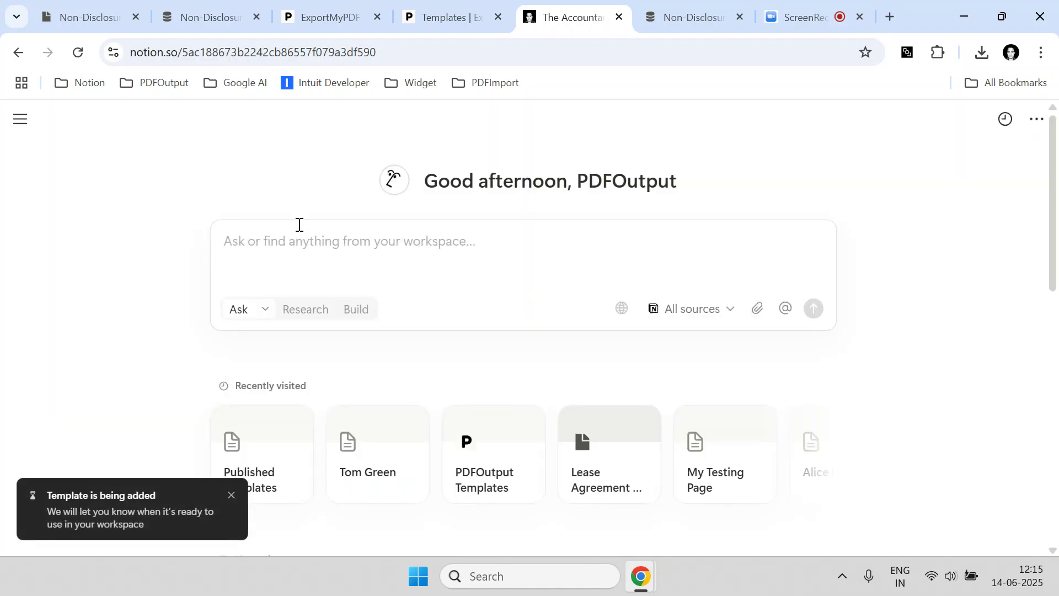
# Open the newly added Non-Disclosure Agreement Template from the workspace's private pages
pyautogui.moveTo(20, 124)
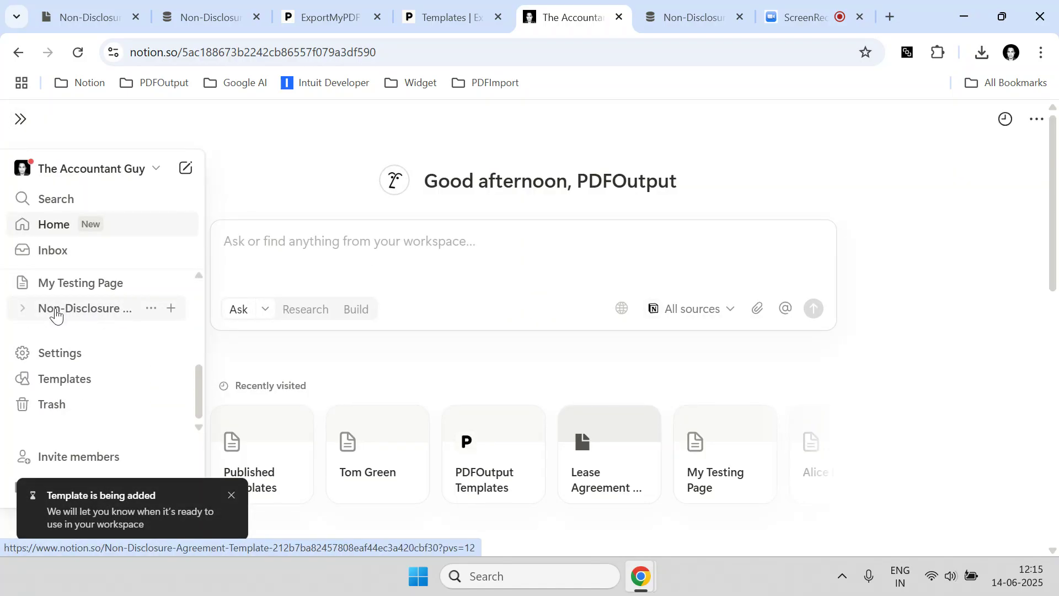
pyautogui.click(61, 313)
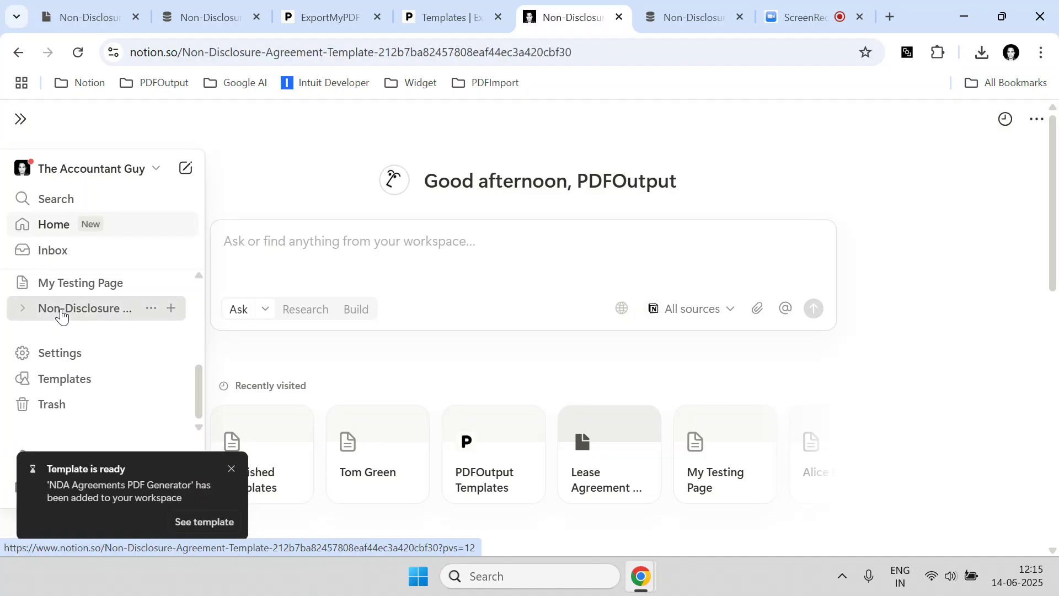
pyautogui.scroll(-20, 355, 331)
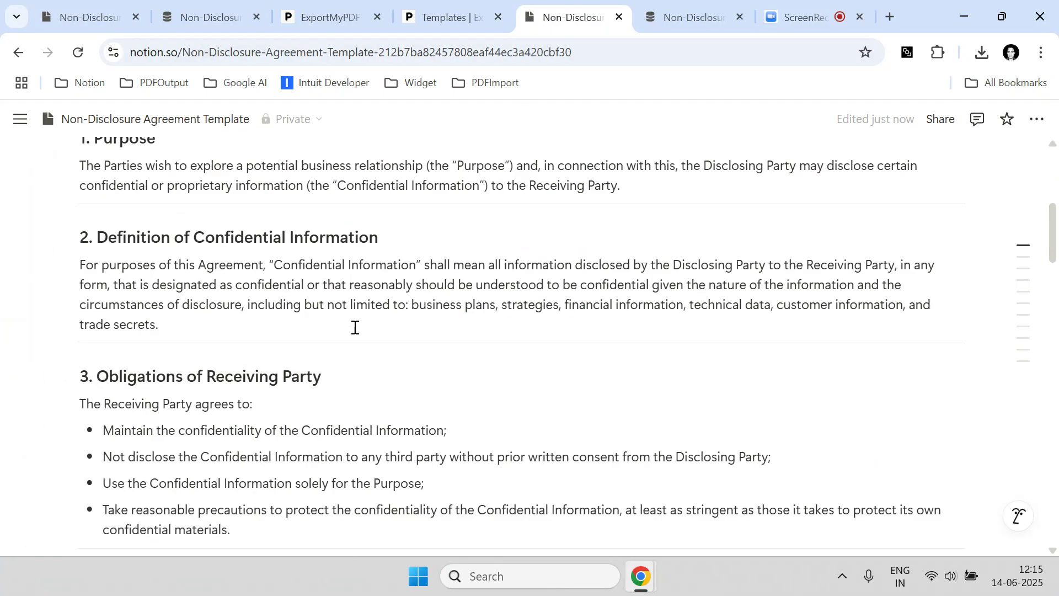
# Delete the surplus blocks below the signature section at the end of the Non-Disclosure Agreement Template page
pyautogui.scroll(-6, 354, 331)
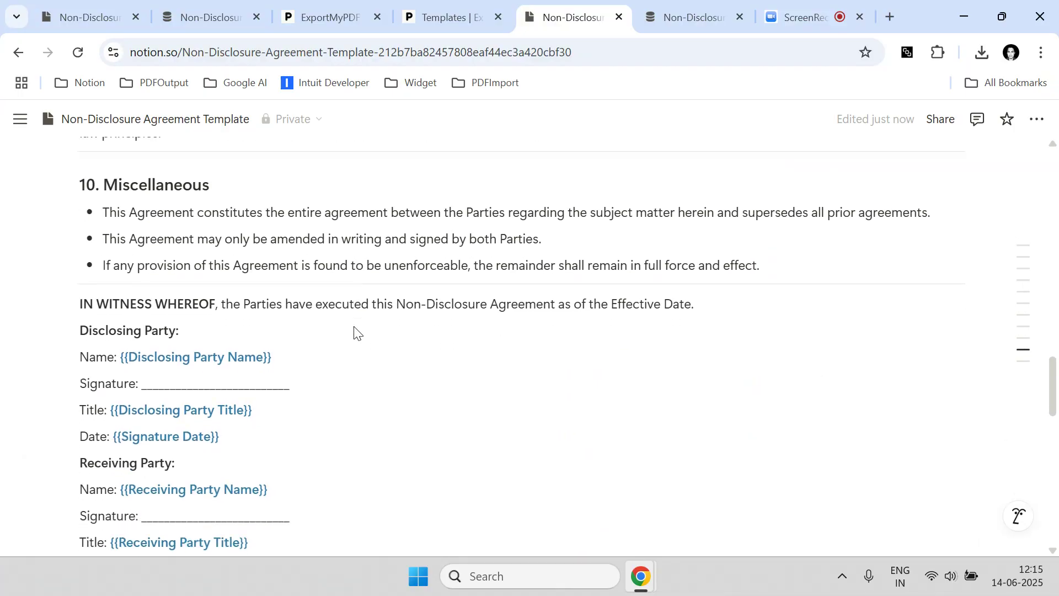
pyautogui.moveTo(986, 395); pyautogui.dragTo(903, 491)
pyautogui.press('Delete')
pyautogui.scroll(20, 836, 407)
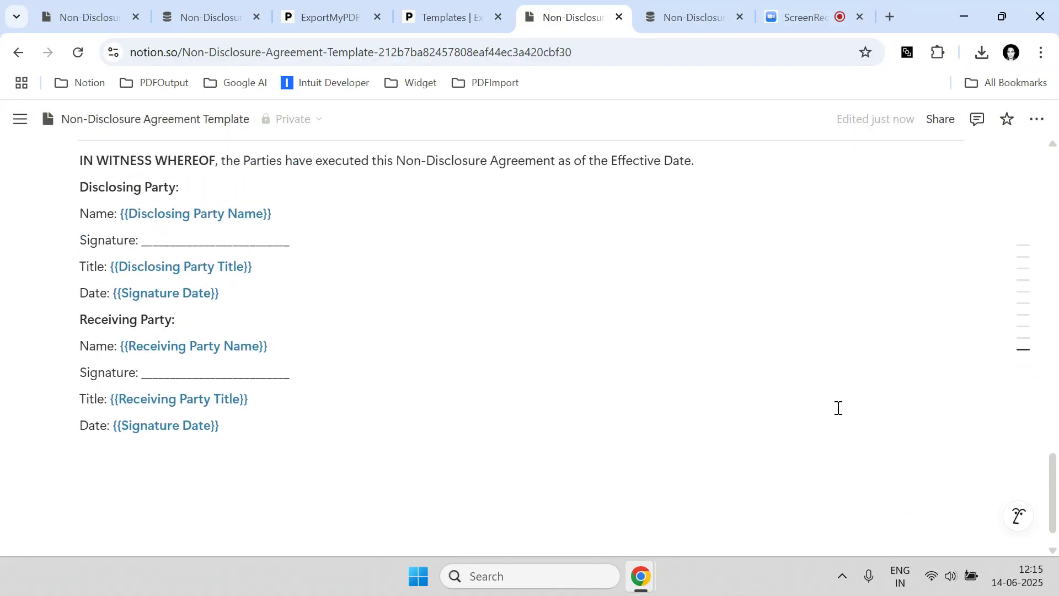
pyautogui.scroll(-20, 590, 330)
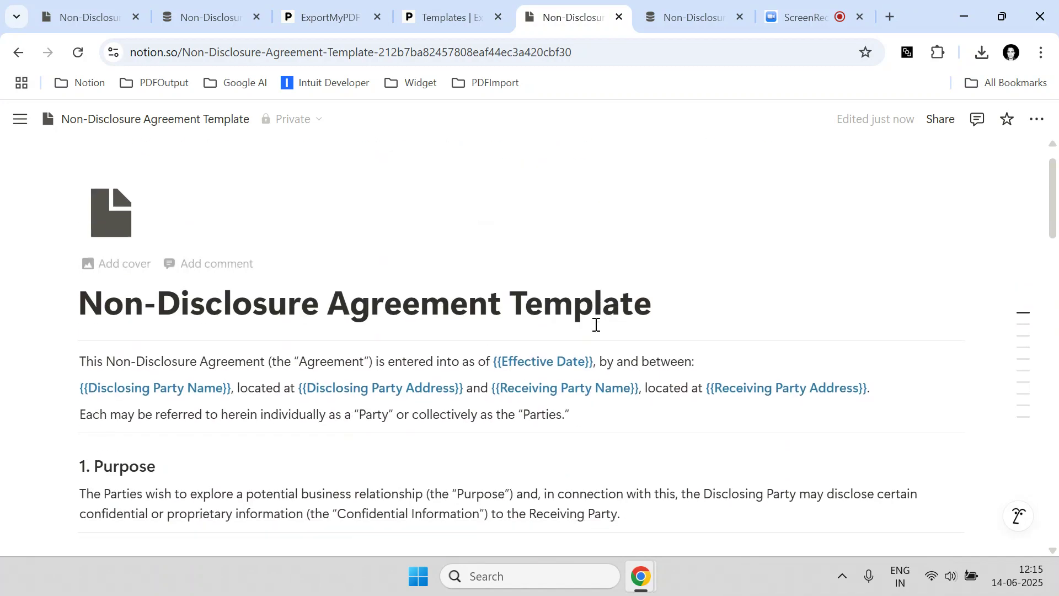
pyautogui.scroll(20, 582, 329)
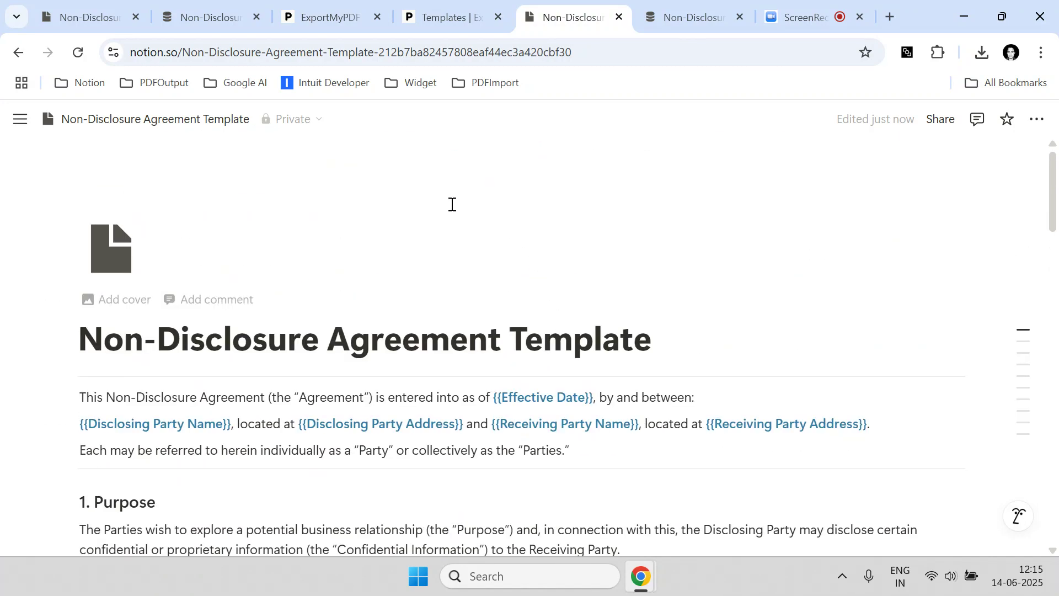
# Publish the Non-Disclosure Agreement Template page to the web
pyautogui.click(943, 123)
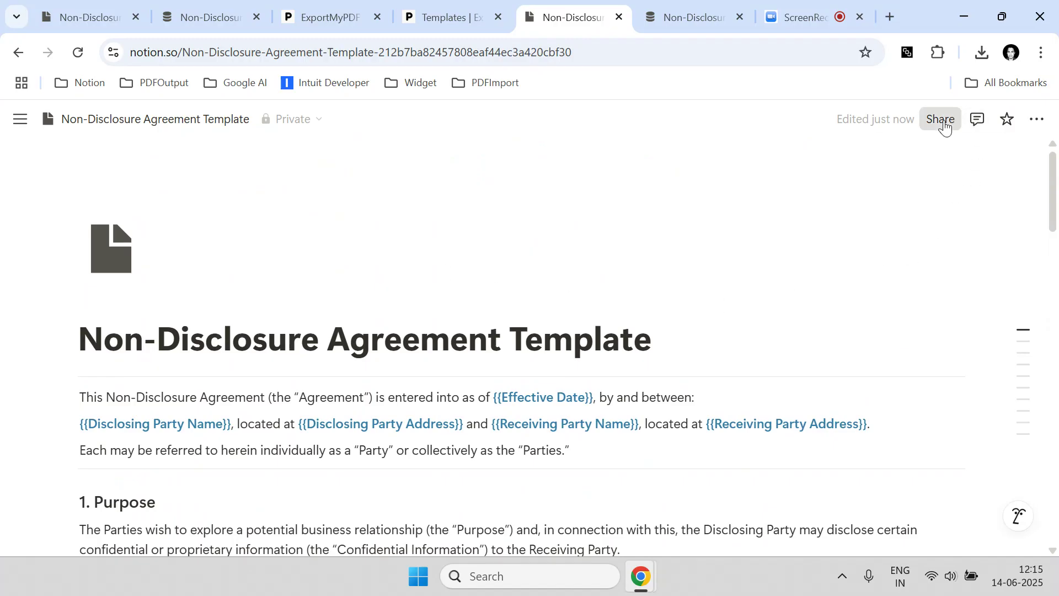
pyautogui.click(754, 154)
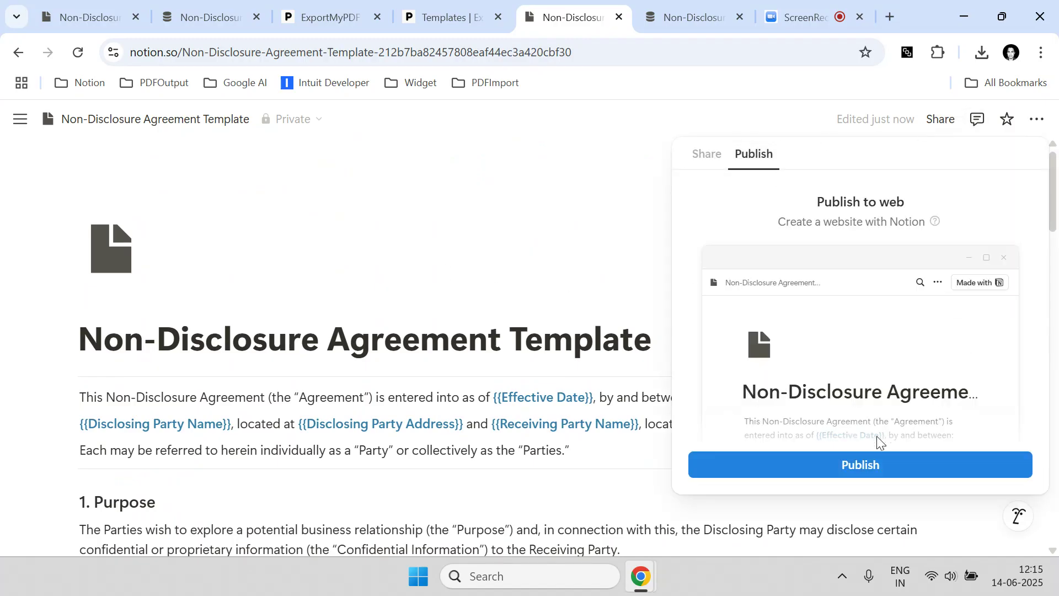
pyautogui.click(842, 464)
pyautogui.click(506, 210)
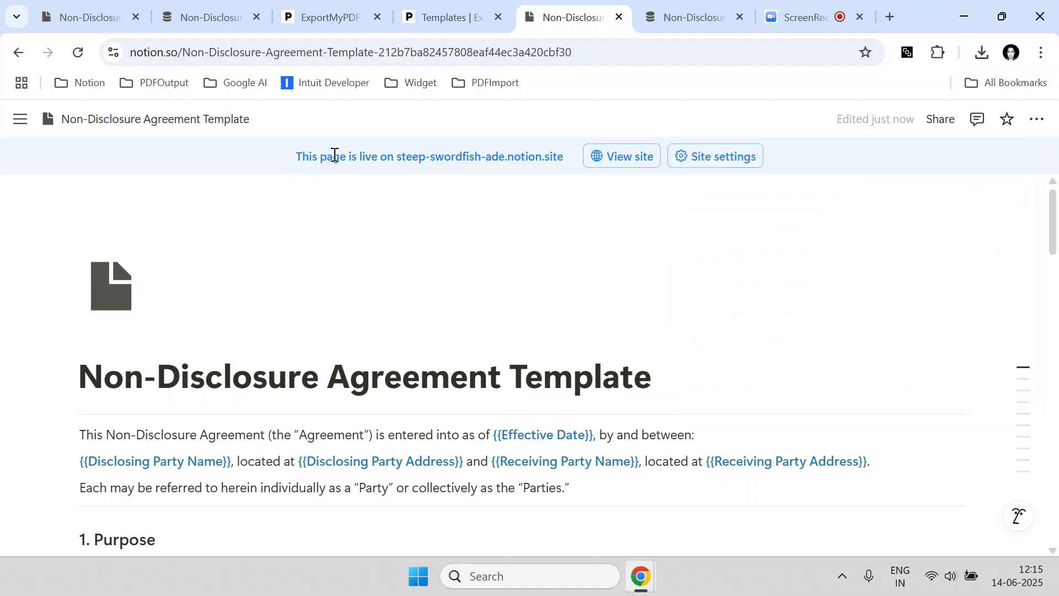
pyautogui.scroll(-12, 215, 338)
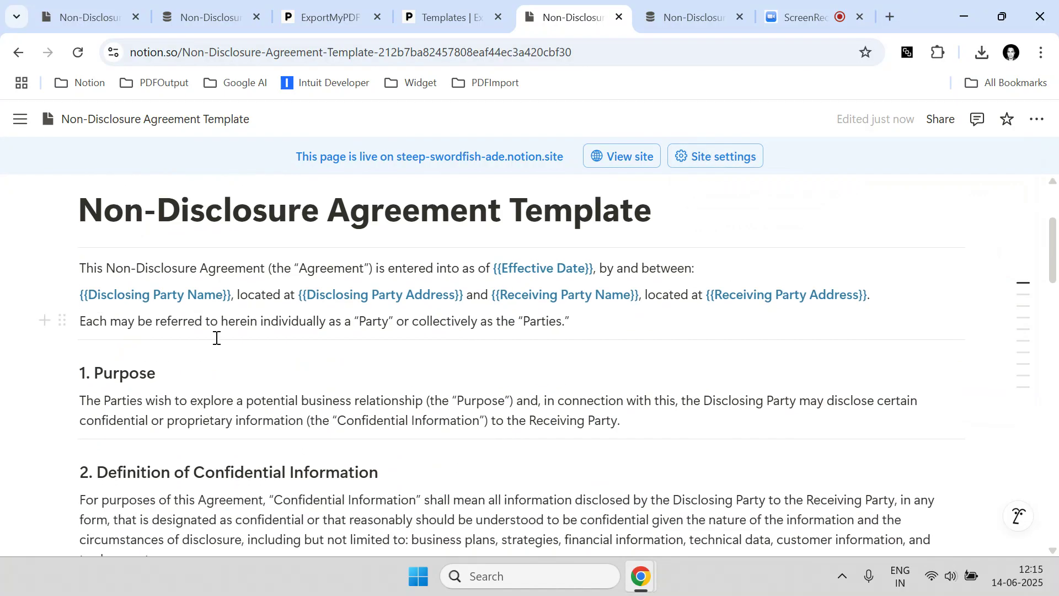
pyautogui.scroll(-5, 237, 349)
pyautogui.scroll(20, 236, 349)
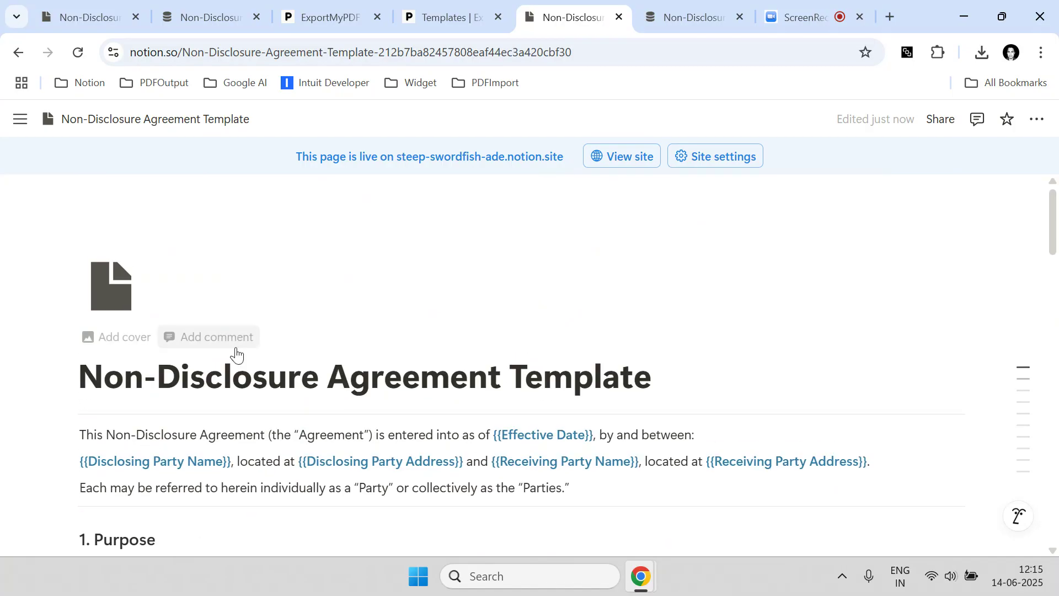
# Copy the full browser URL of the published Non-Disclosure Agreement Template page
pyautogui.click(935, 121)
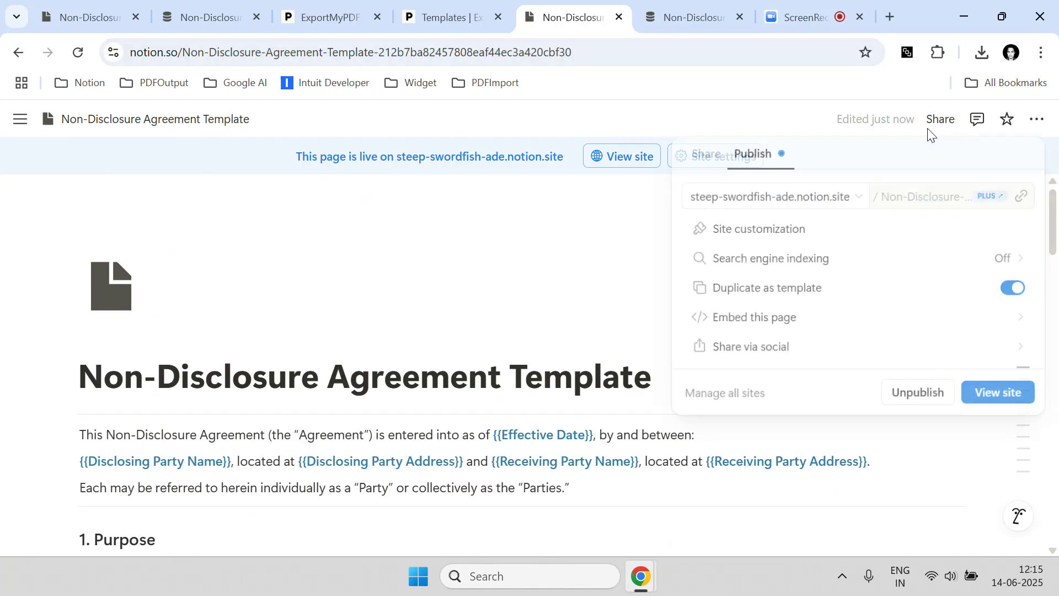
pyautogui.click(330, 53)
pyautogui.rightClick(330, 53)
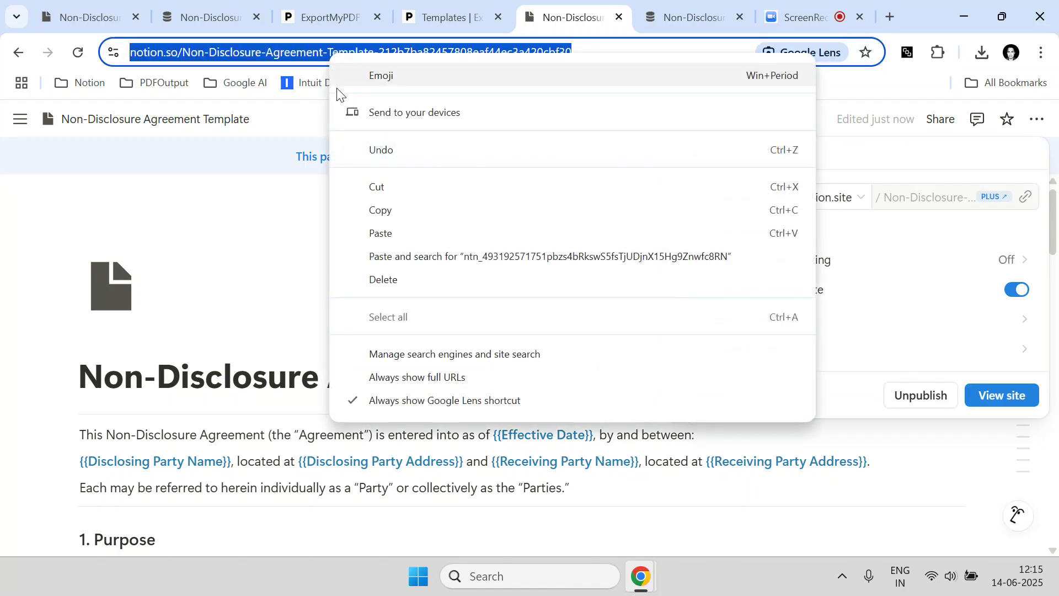
pyautogui.click(359, 211)
pyautogui.click(431, 232)
# Switch to ExportMyPDF, open its free PDF creation form directly before the Notion template page's tab, and review the form's fields
pyautogui.click(369, 13)
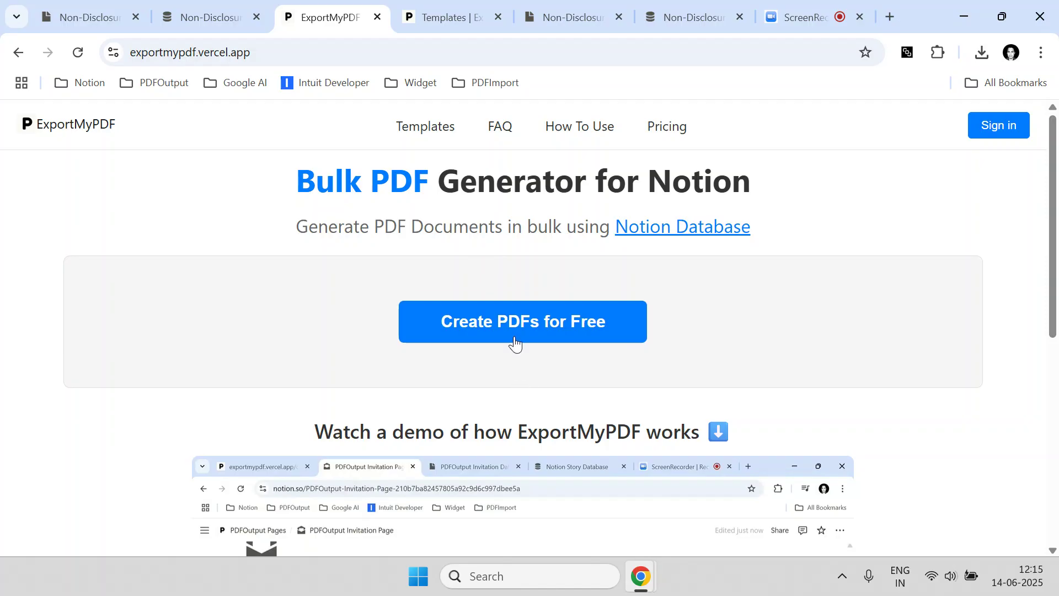
pyautogui.click(517, 328)
pyautogui.moveTo(324, 17); pyautogui.dragTo(445, 17)
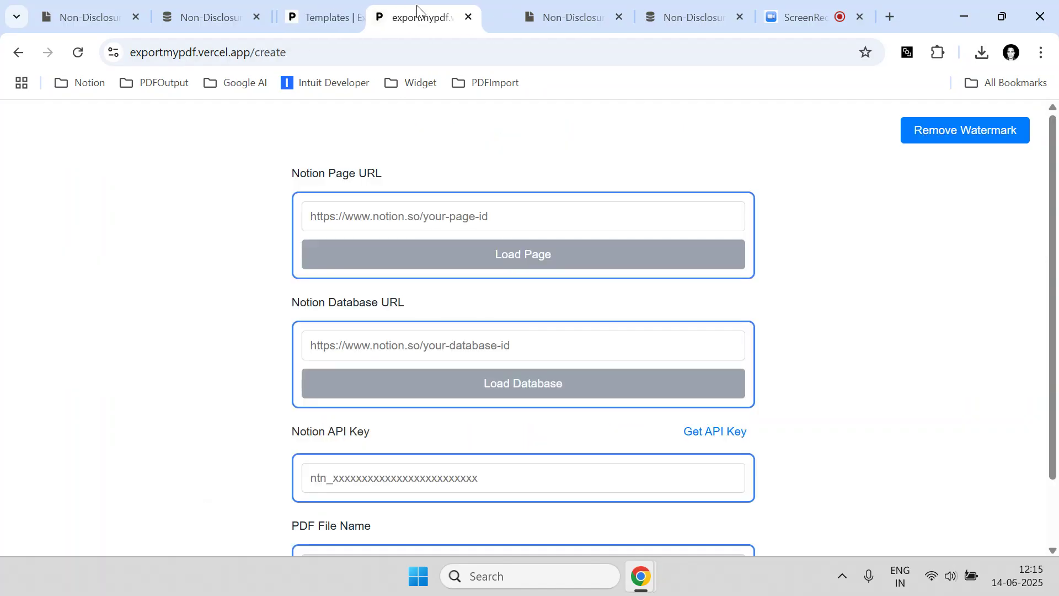
pyautogui.scroll(-2, 535, 253)
pyautogui.scroll(2, 358, 260)
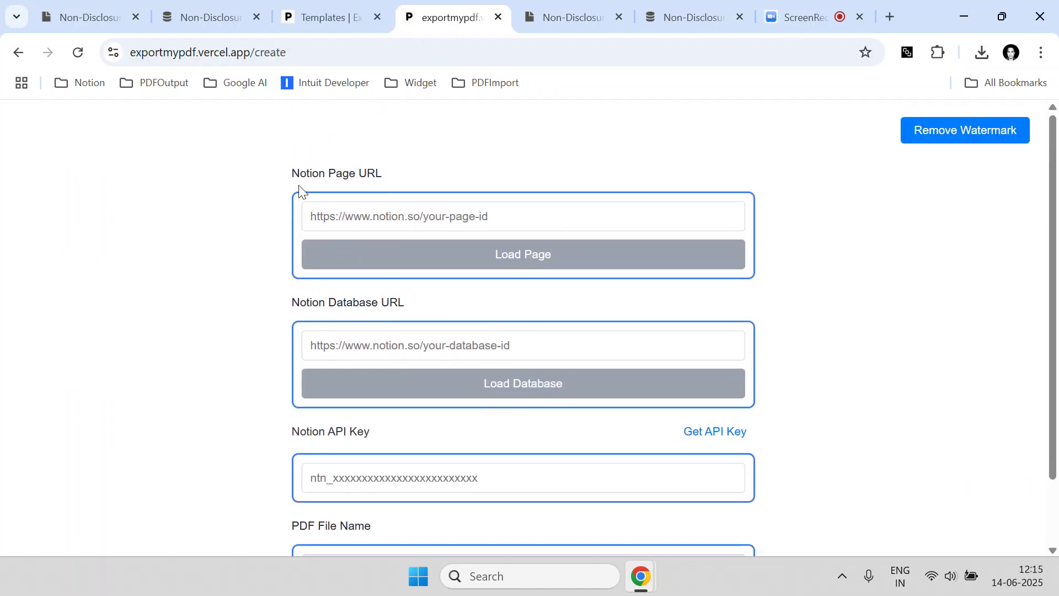
pyautogui.moveTo(291, 174); pyautogui.dragTo(434, 177)
pyautogui.moveTo(291, 304); pyautogui.dragTo(444, 307)
pyautogui.scroll(-2, 397, 331)
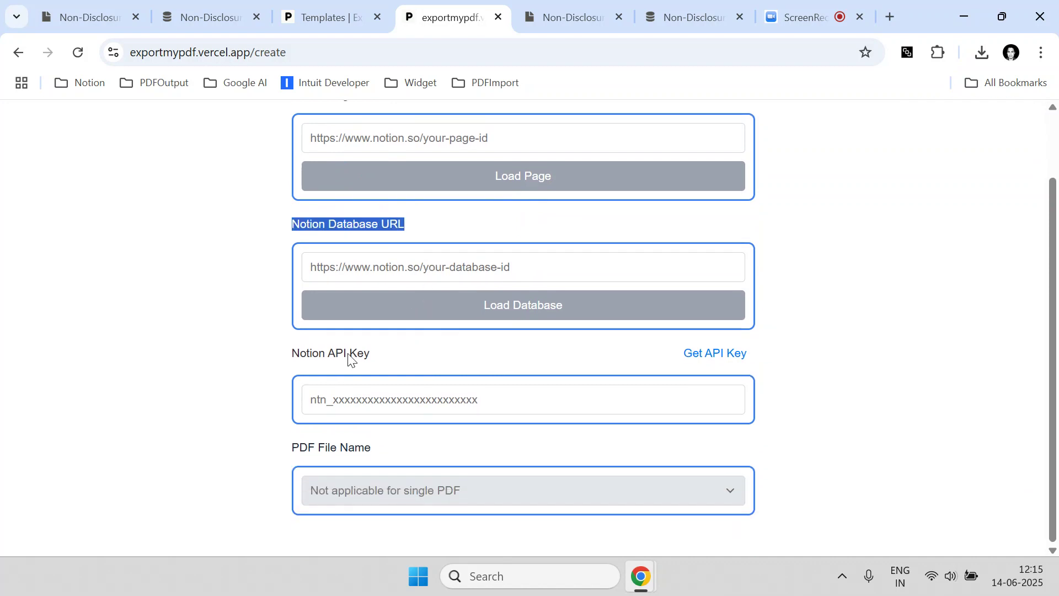
pyautogui.scroll(2, 347, 412)
# Enter the copied agreement template URL as the Notion page URL and load the page
pyautogui.click(375, 216)
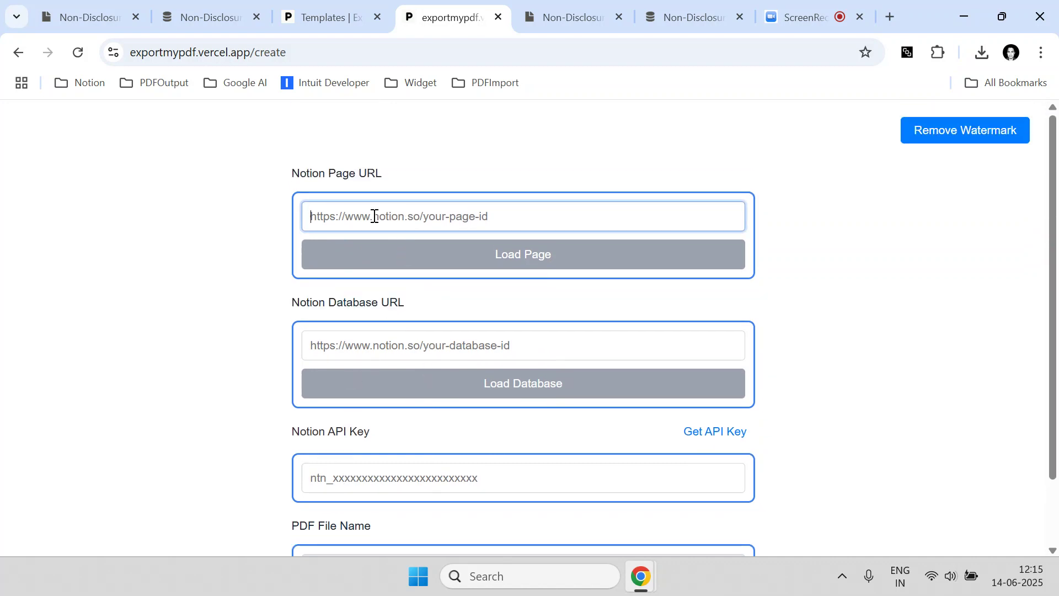
pyautogui.rightClick(332, 216)
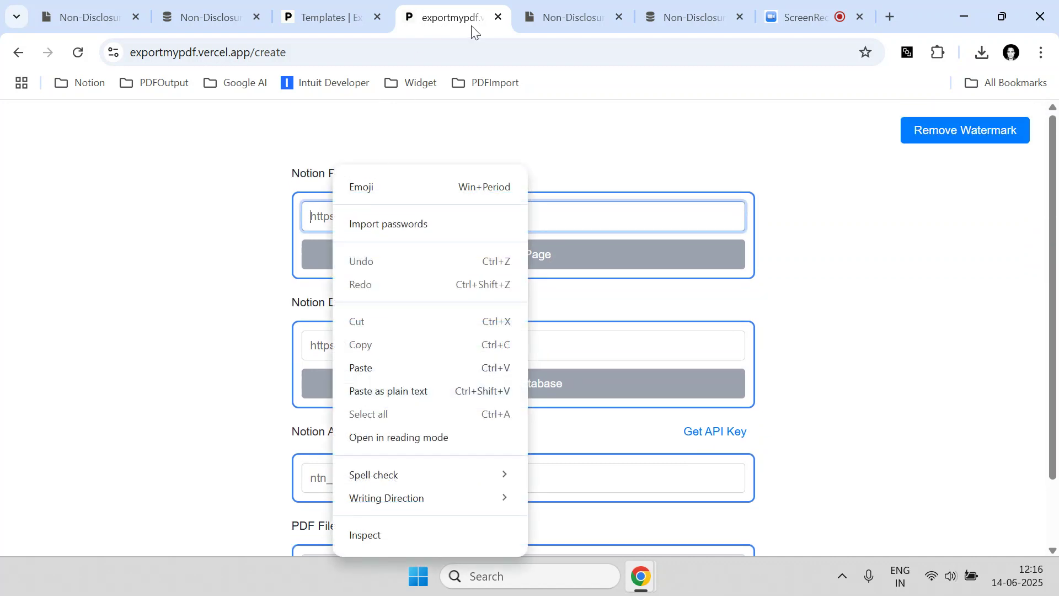
pyautogui.click(416, 367)
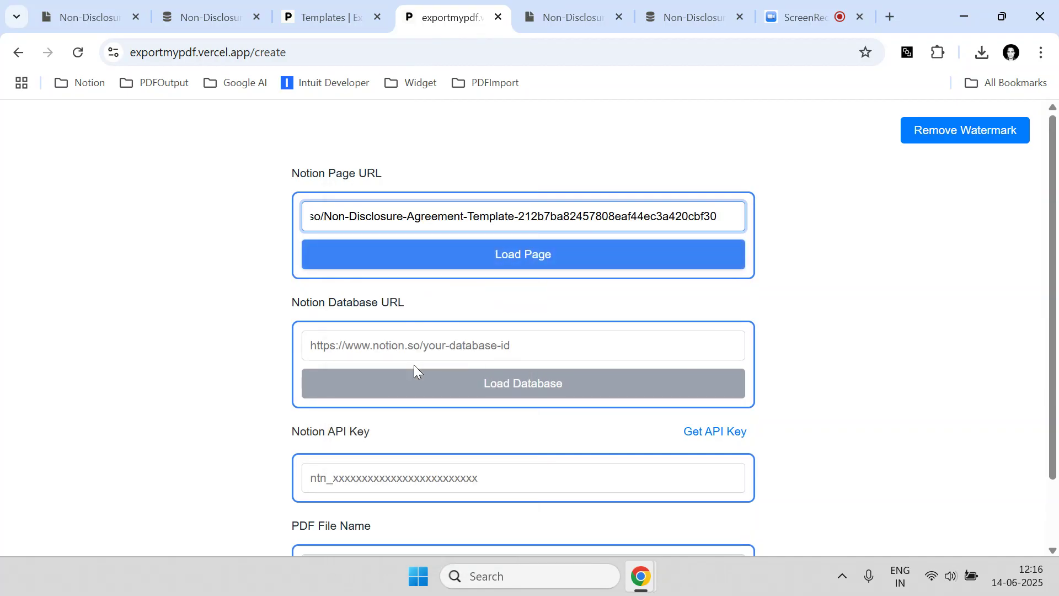
pyautogui.scroll(-2, 430, 325)
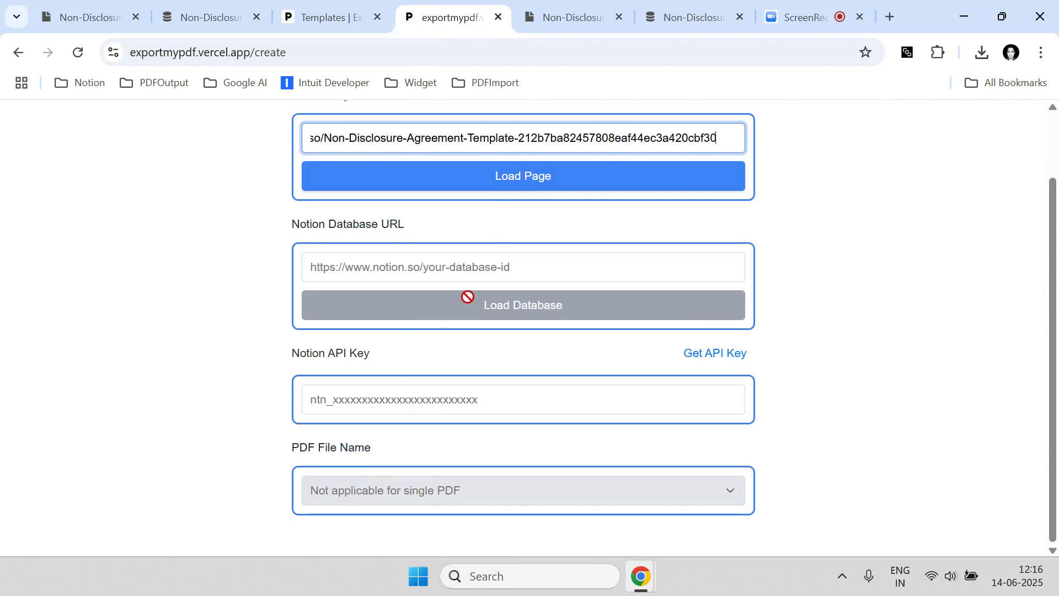
pyautogui.click(518, 177)
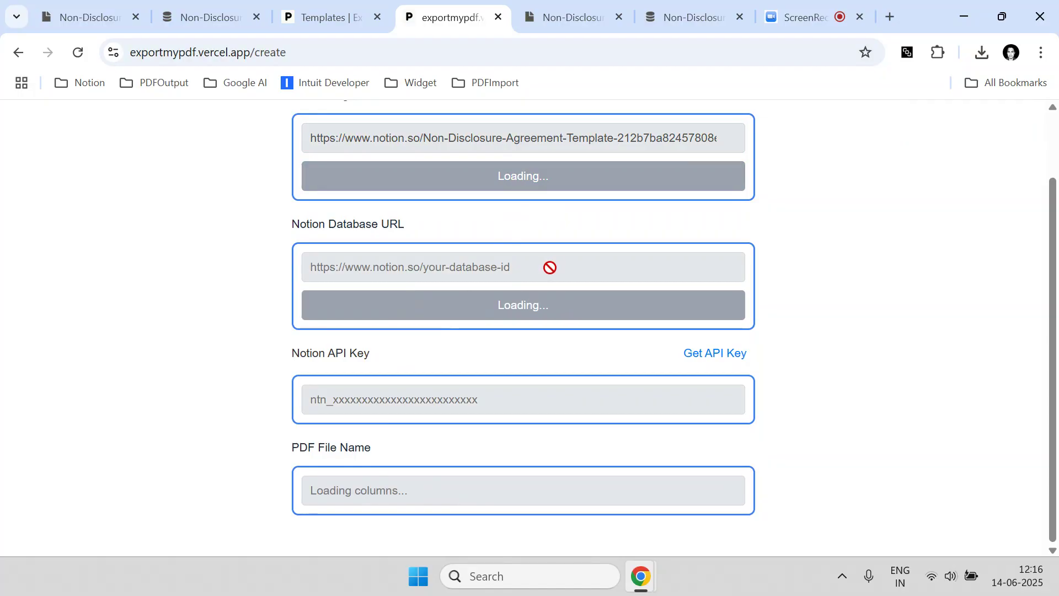
# Check the Notion template page and export the loaded page as a single PDF
pyautogui.click(576, 18)
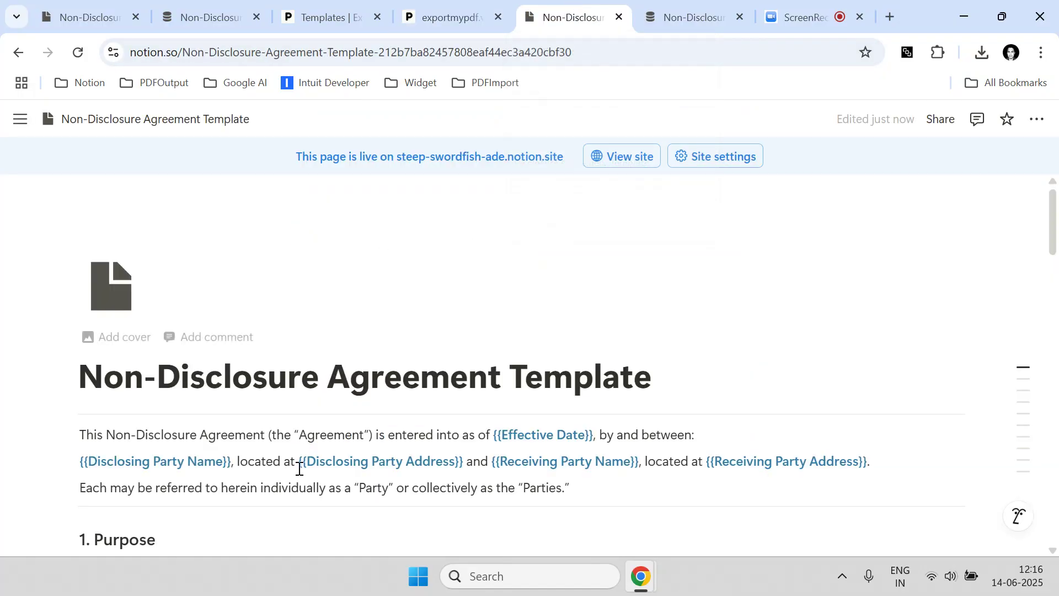
pyautogui.click(441, 17)
pyautogui.scroll(-1, 559, 487)
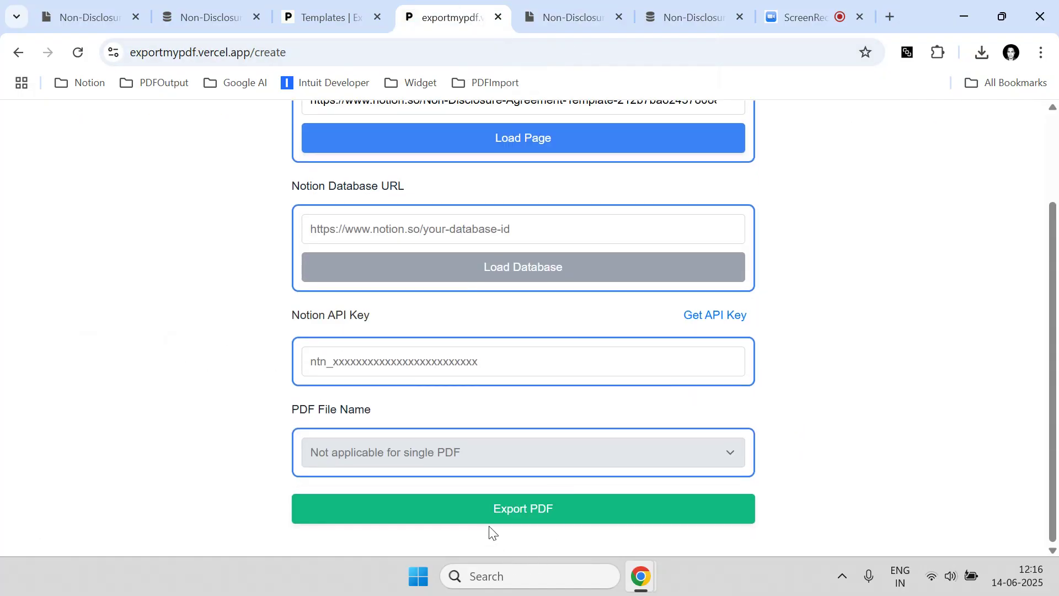
pyautogui.click(524, 516)
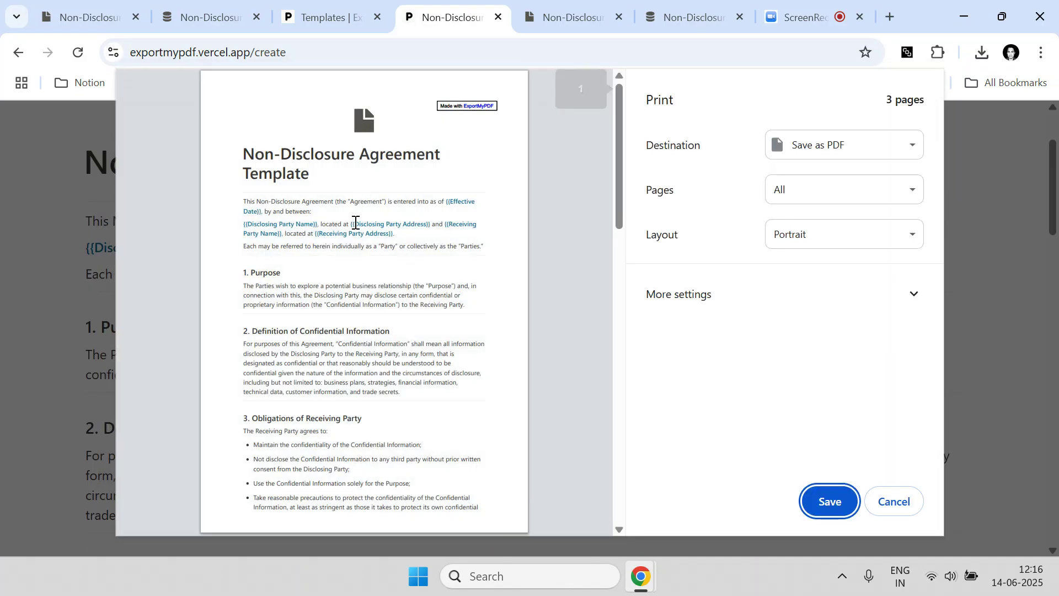
# Examine all pages of the agreement's print preview and compare them with the Notion template page
pyautogui.scroll(-15, 355, 224)
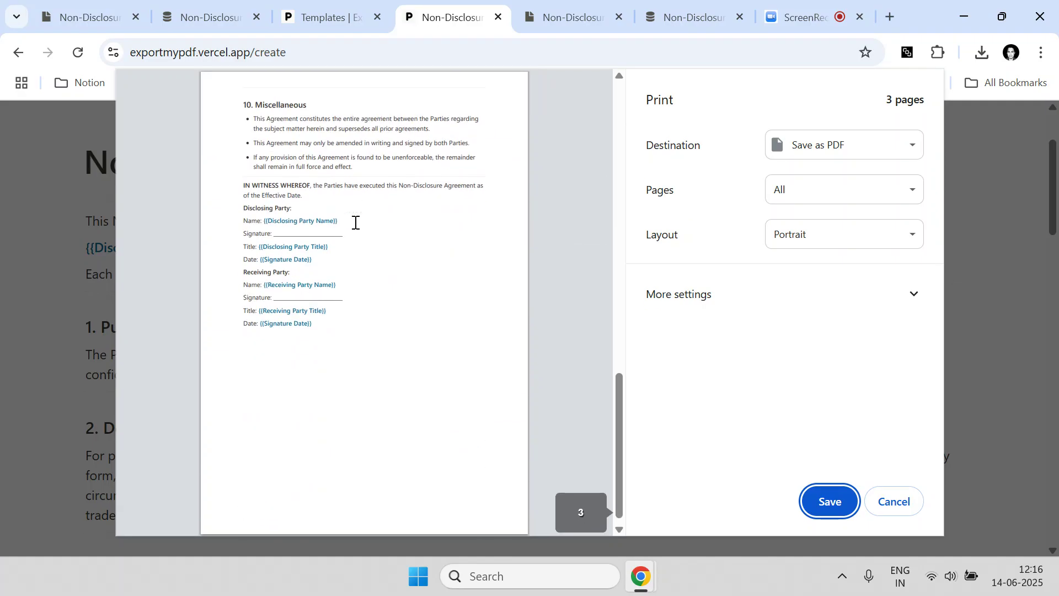
pyautogui.scroll(15, 355, 222)
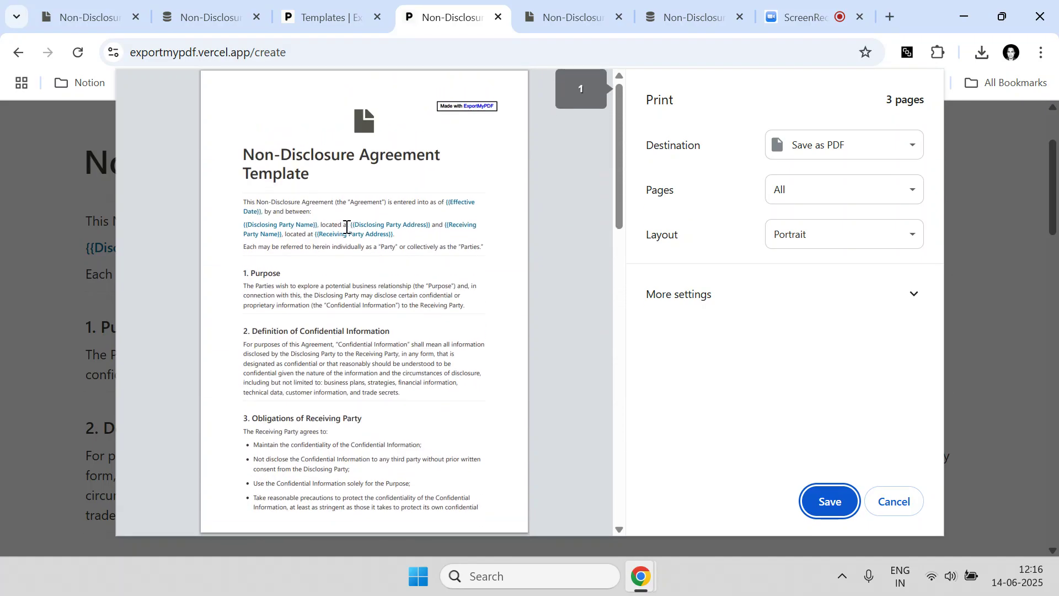
pyautogui.click(535, 22)
pyautogui.scroll(-10, 409, 307)
pyautogui.click(450, 17)
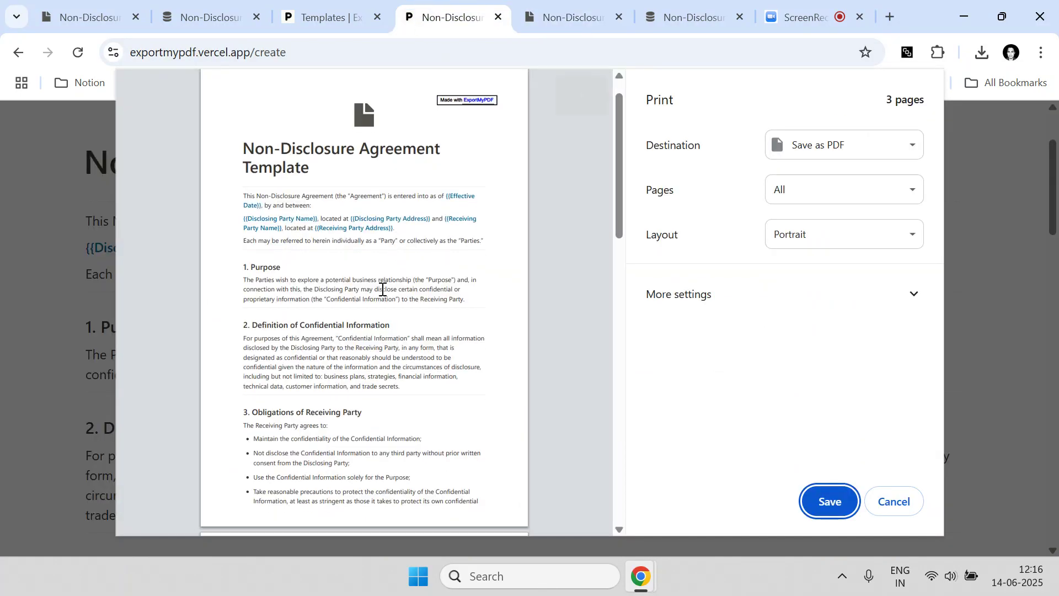
pyautogui.scroll(-13, 380, 290)
pyautogui.scroll(1, 382, 290)
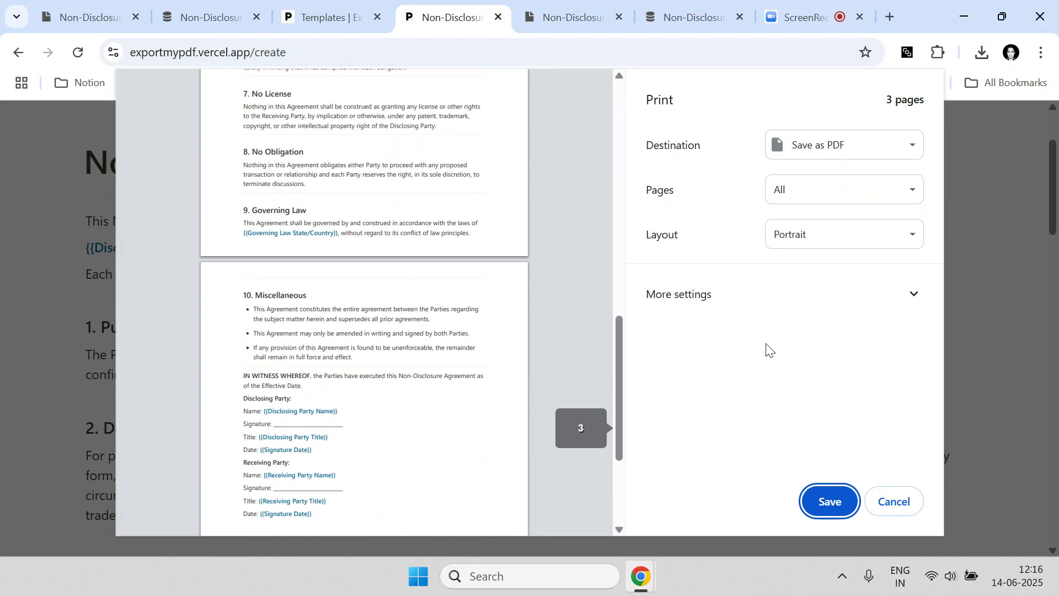
# Try the Landscape layout for the PDF and return it to Portrait
pyautogui.click(799, 237)
pyautogui.click(797, 279)
pyautogui.click(805, 242)
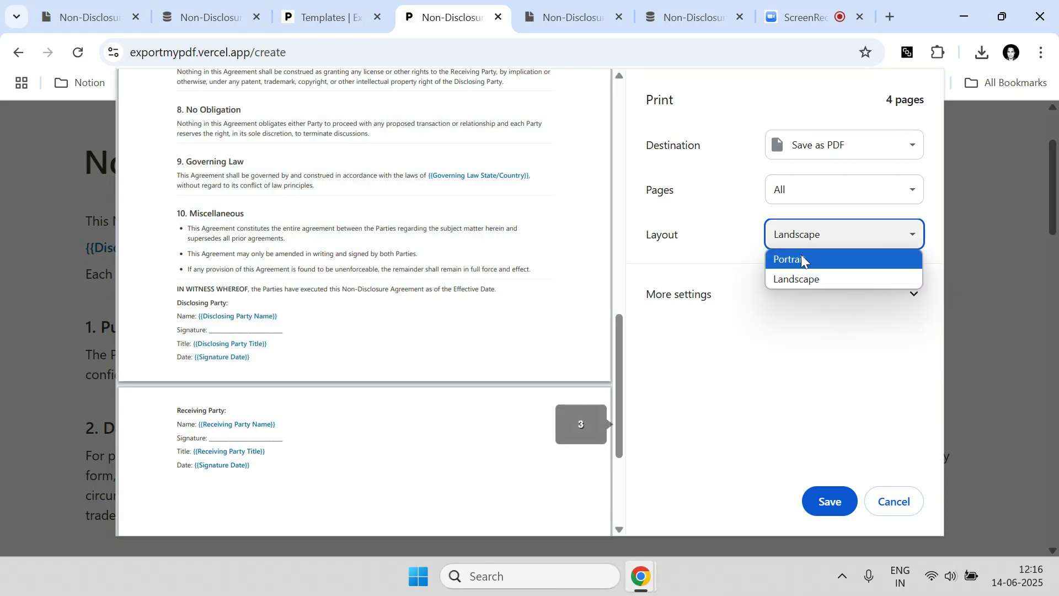
pyautogui.click(801, 258)
# Expand the additional print settings and examine the available paper size and margin options
pyautogui.click(754, 301)
pyautogui.scroll(-2, 753, 306)
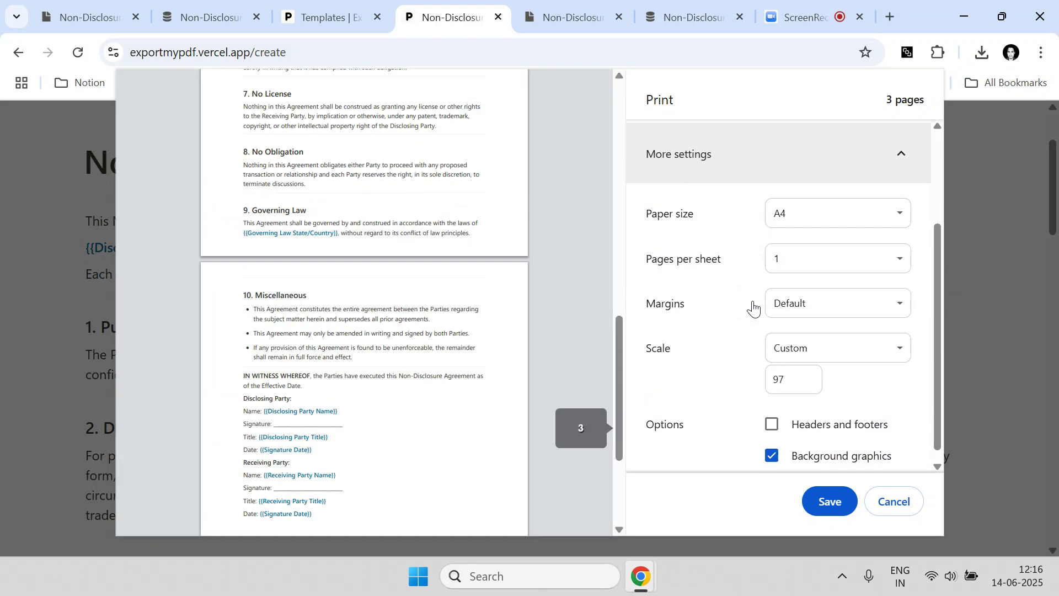
pyautogui.scroll(3, 495, 317)
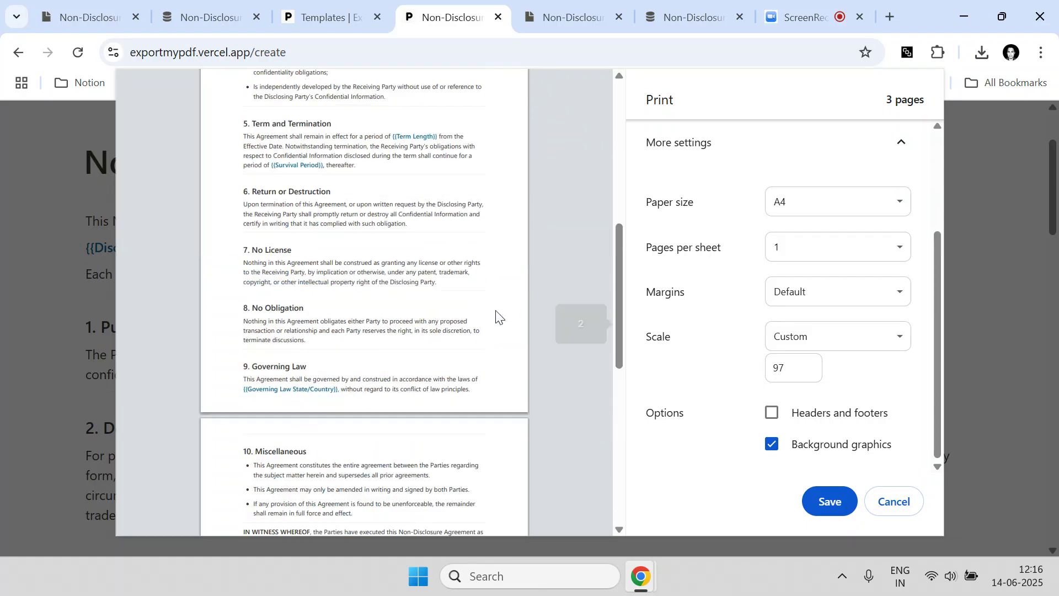
pyautogui.scroll(5, 495, 317)
pyautogui.click(794, 215)
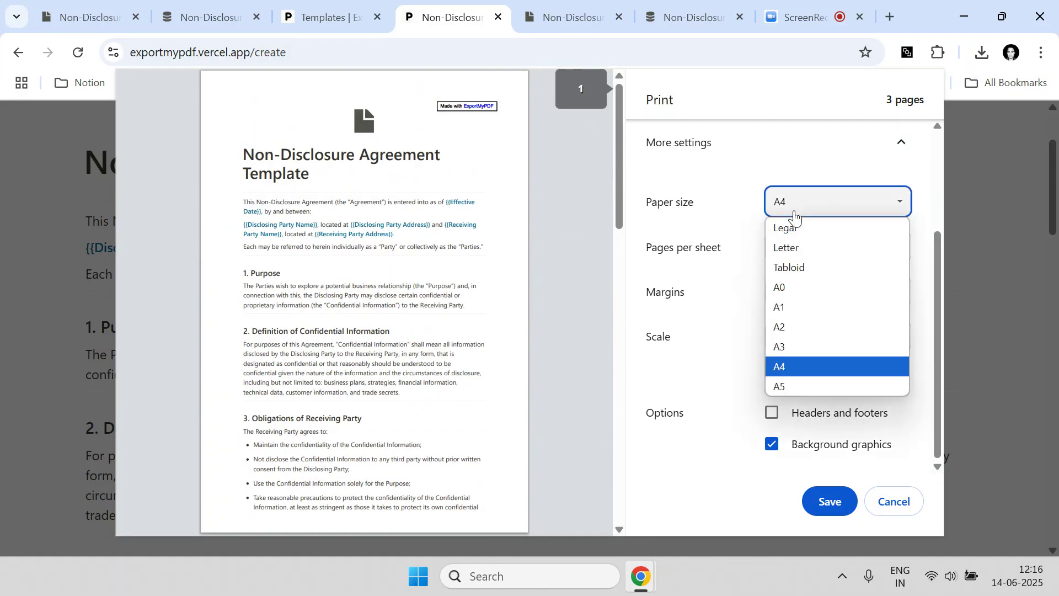
pyautogui.click(738, 212)
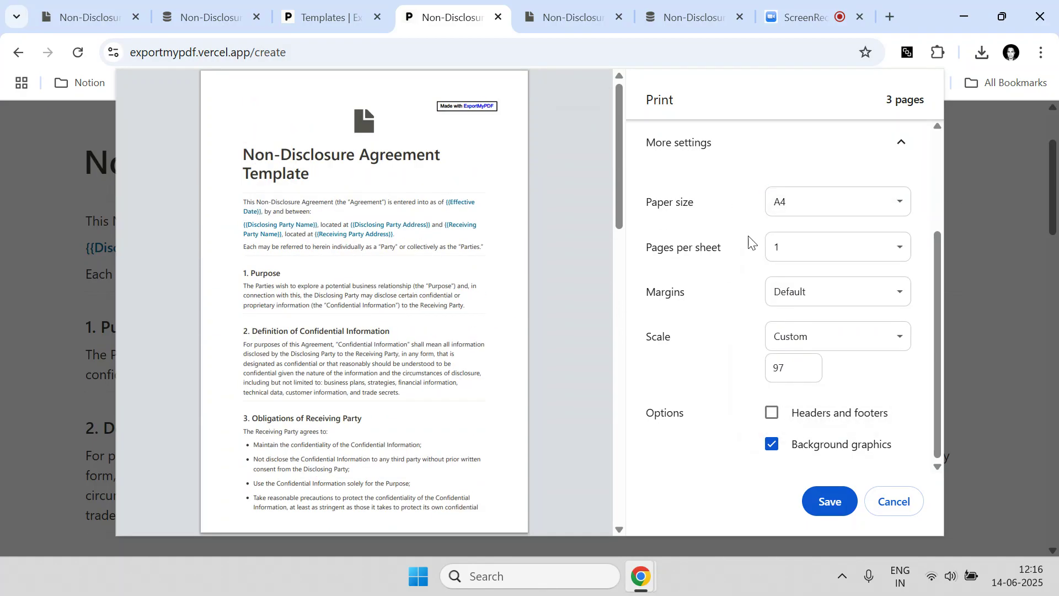
pyautogui.click(772, 301)
pyautogui.click(744, 298)
# Compare the Default and Custom print scales in the preview and leave the scale set to Default
pyautogui.click(784, 334)
pyautogui.click(797, 359)
pyautogui.click(798, 369)
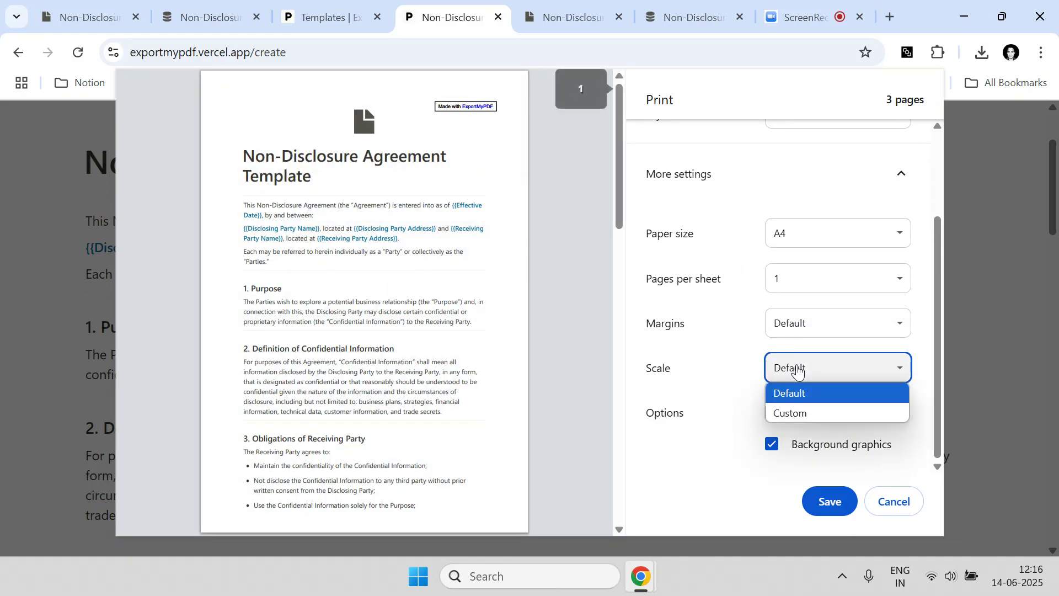
pyautogui.click(799, 415)
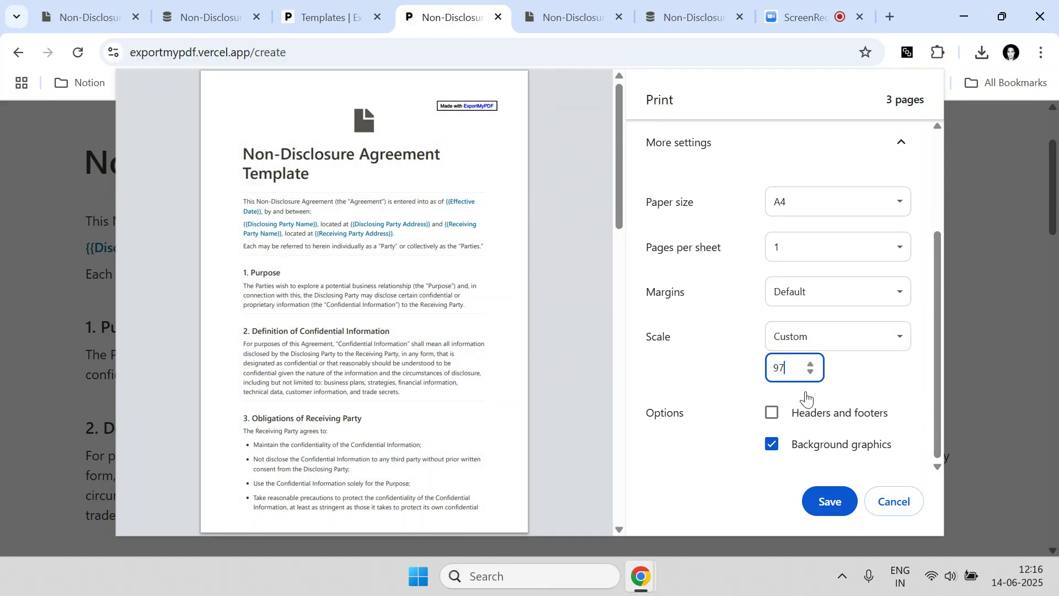
pyautogui.click(820, 338)
pyautogui.click(813, 359)
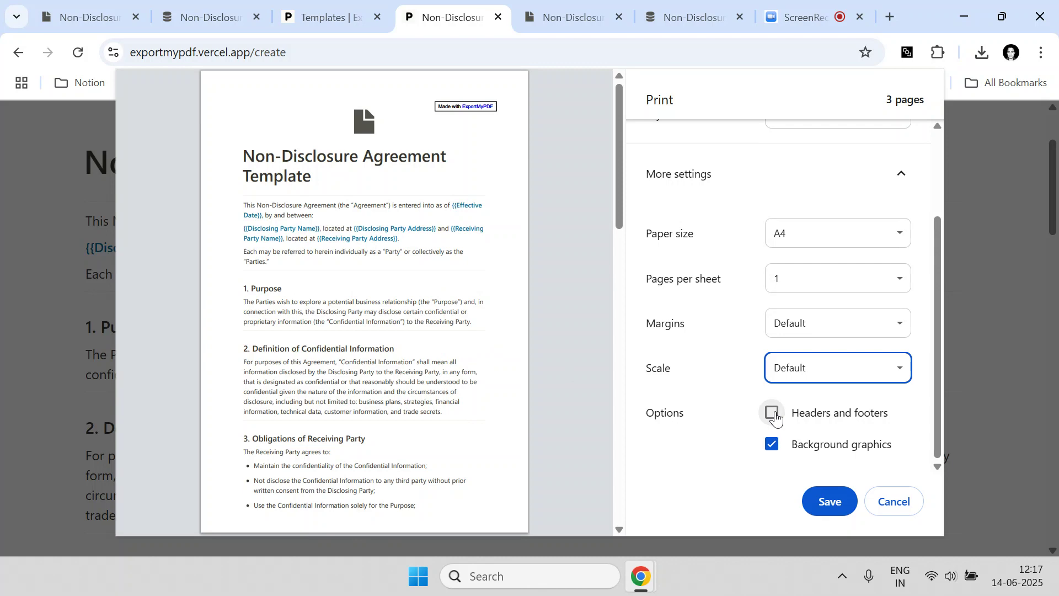
# Look through the agreement's preview pages and save the PDF to the Desktop as Non-Disclosure Agreement Template
pyautogui.scroll(-15, 402, 223)
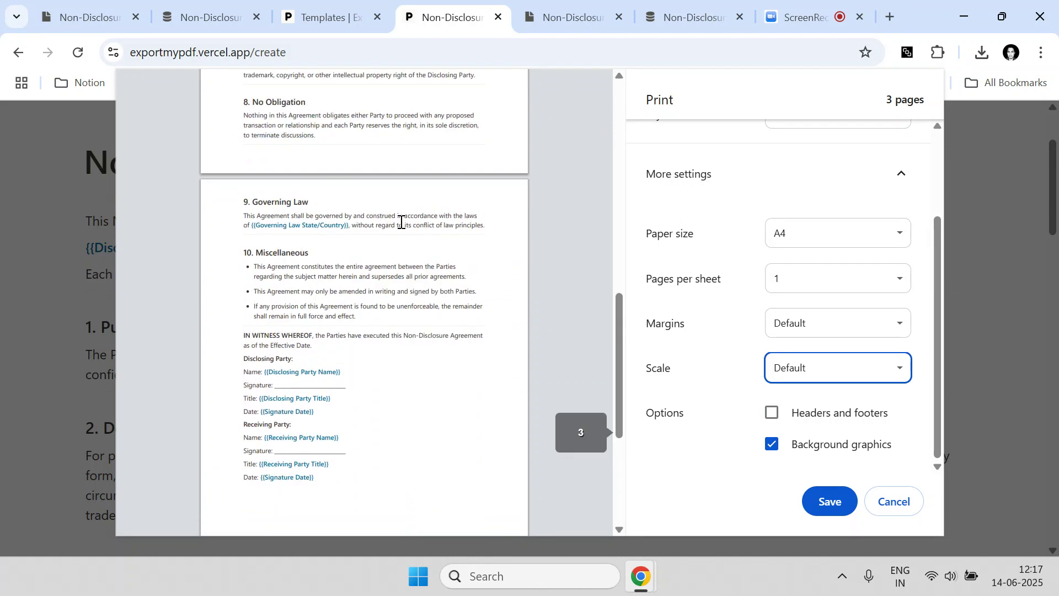
pyautogui.scroll(15, 400, 225)
pyautogui.scroll(1, 400, 225)
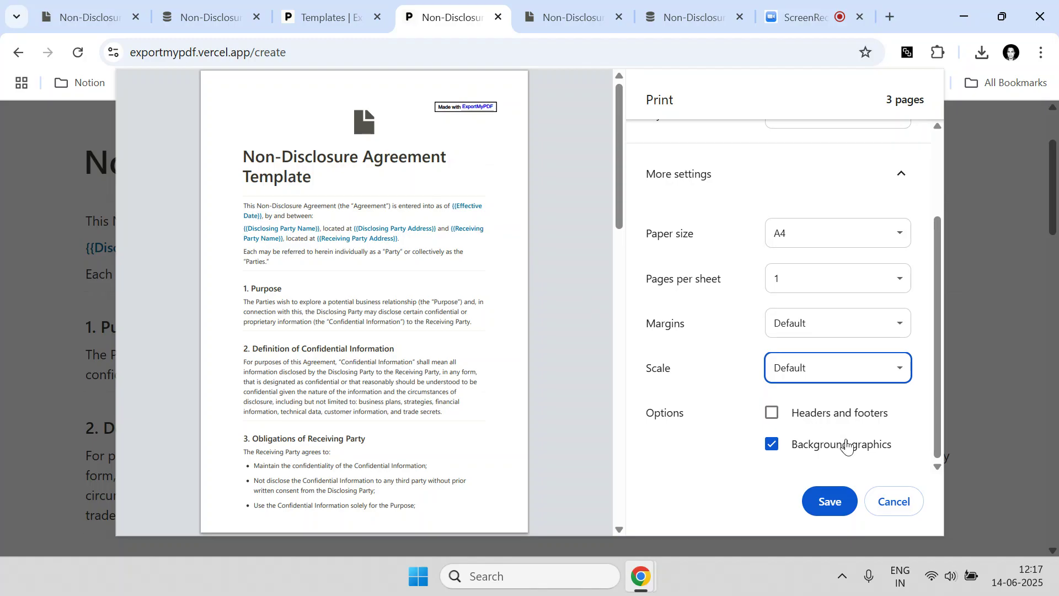
pyautogui.click(815, 498)
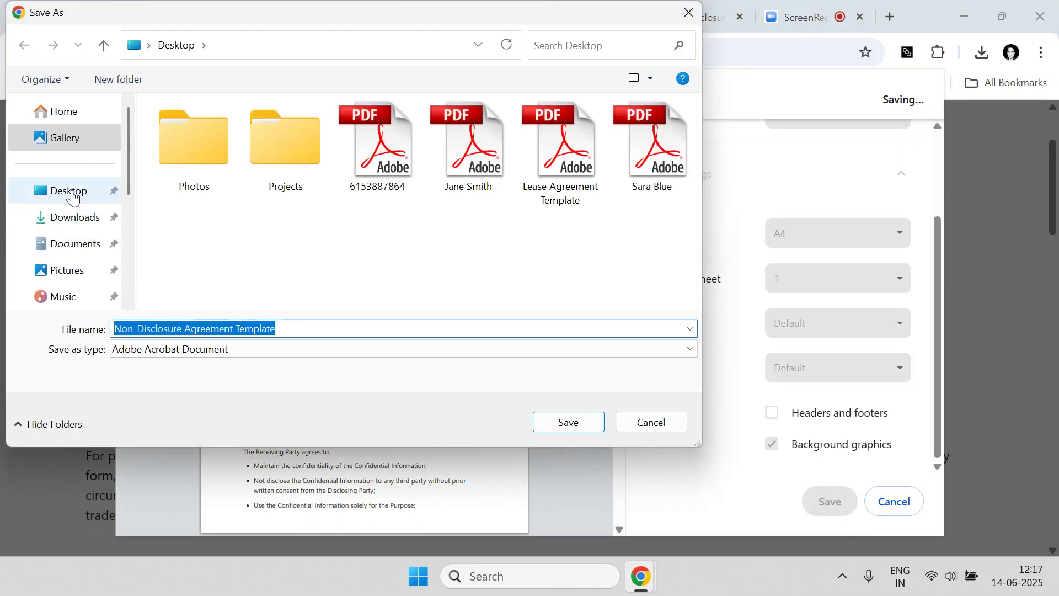
pyautogui.click(551, 422)
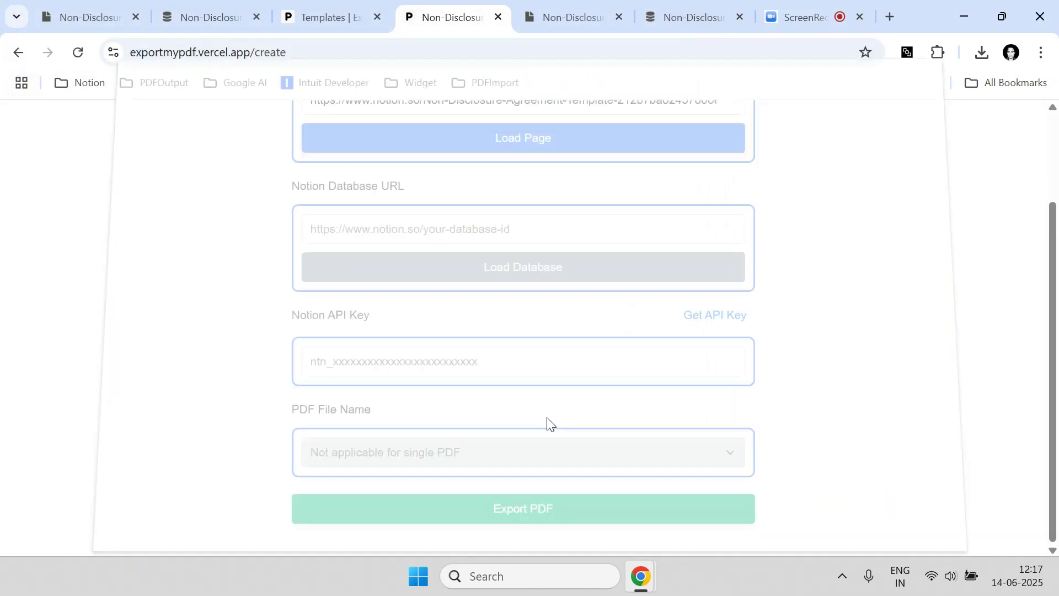
# Open the saved Non-Disclosure Agreement Template PDF from the desktop, review its pages through to the signature section, and close it
pyautogui.click(976, 7)
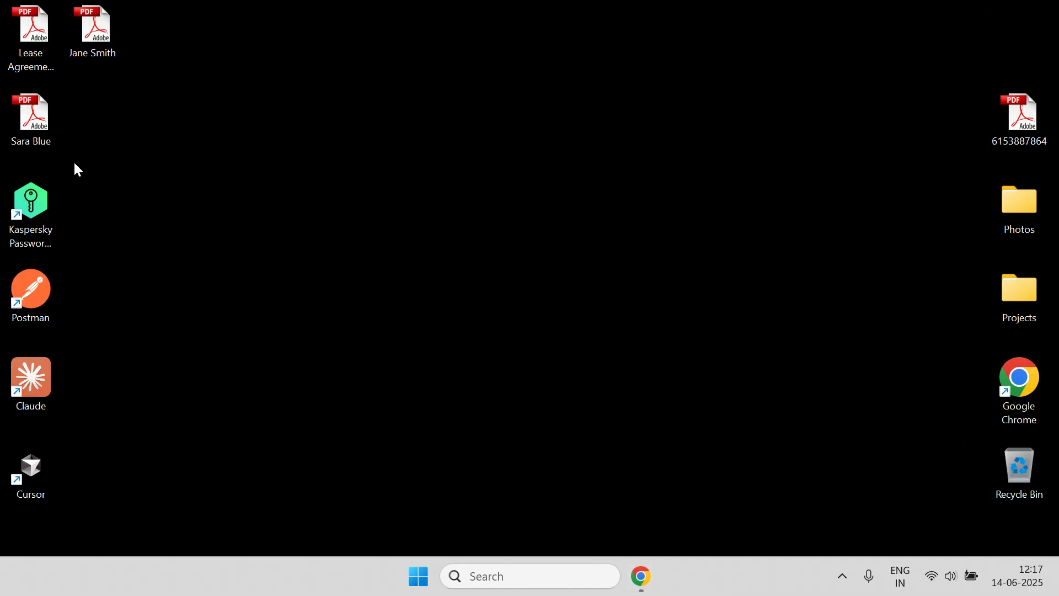
pyautogui.doubleClick(102, 148)
pyautogui.scroll(-5, 476, 218)
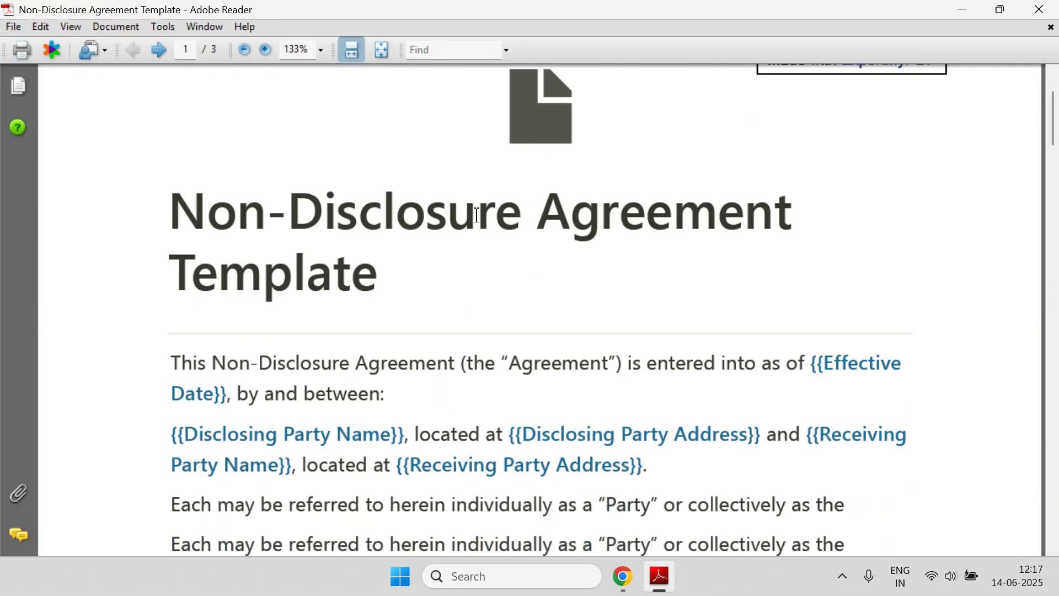
pyautogui.scroll(-15, 477, 215)
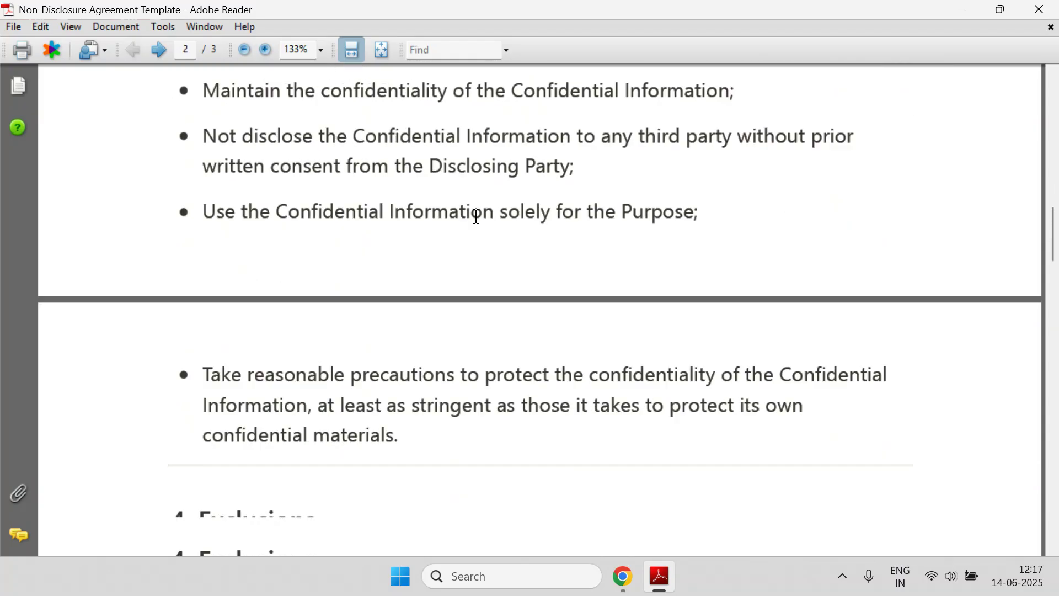
pyautogui.scroll(-20, 516, 272)
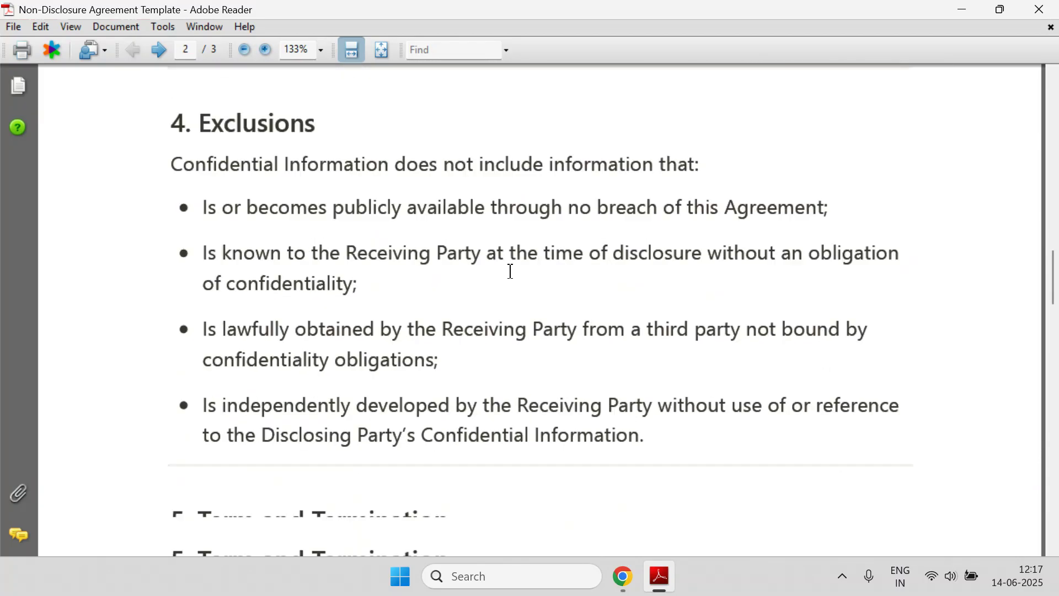
pyautogui.scroll(-10, 498, 278)
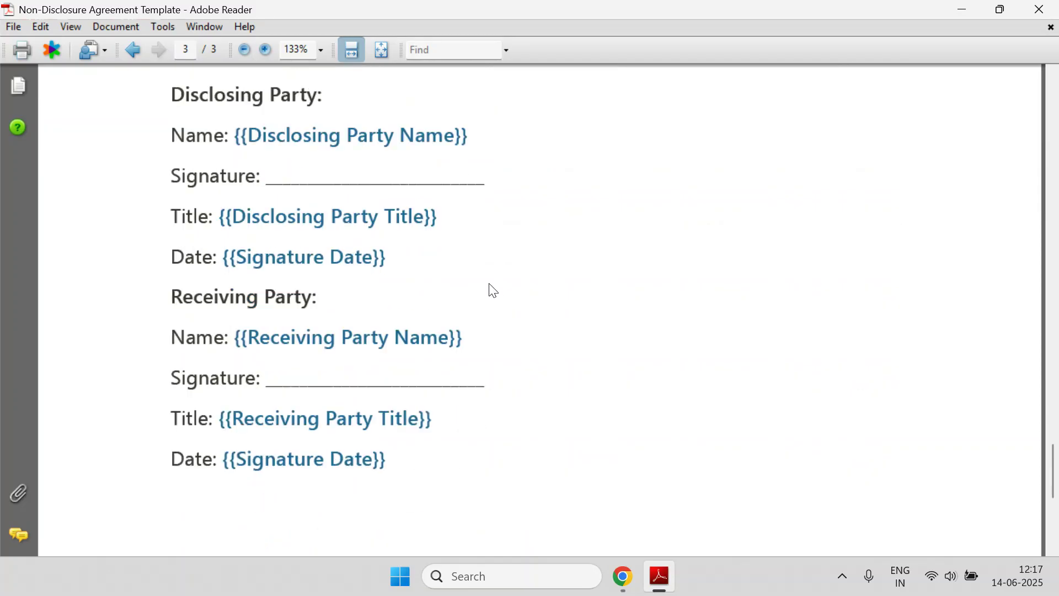
pyautogui.scroll(6, 490, 289)
pyautogui.click(1046, 12)
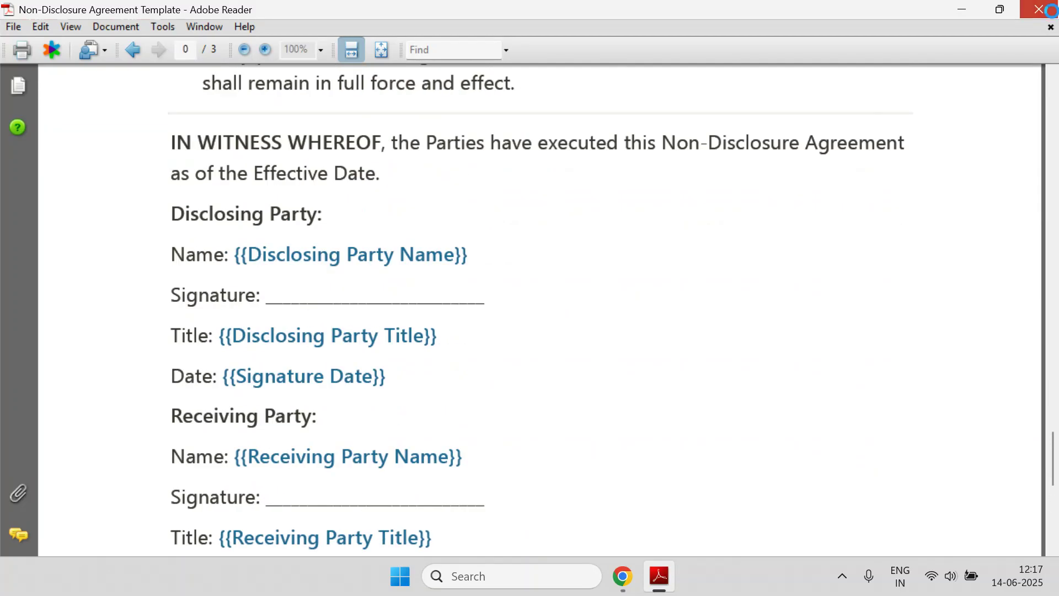
# Return to Chrome and bring up the published Non-Disclosure Agreement Database page
pyautogui.click(549, 485)
pyautogui.scroll(2, 476, 243)
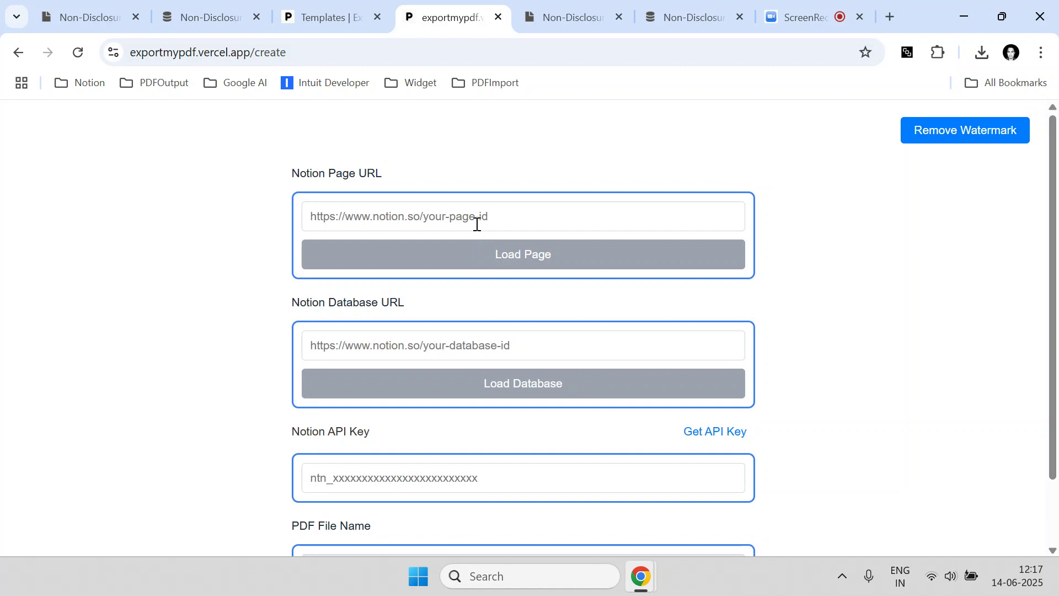
pyautogui.click(687, 17)
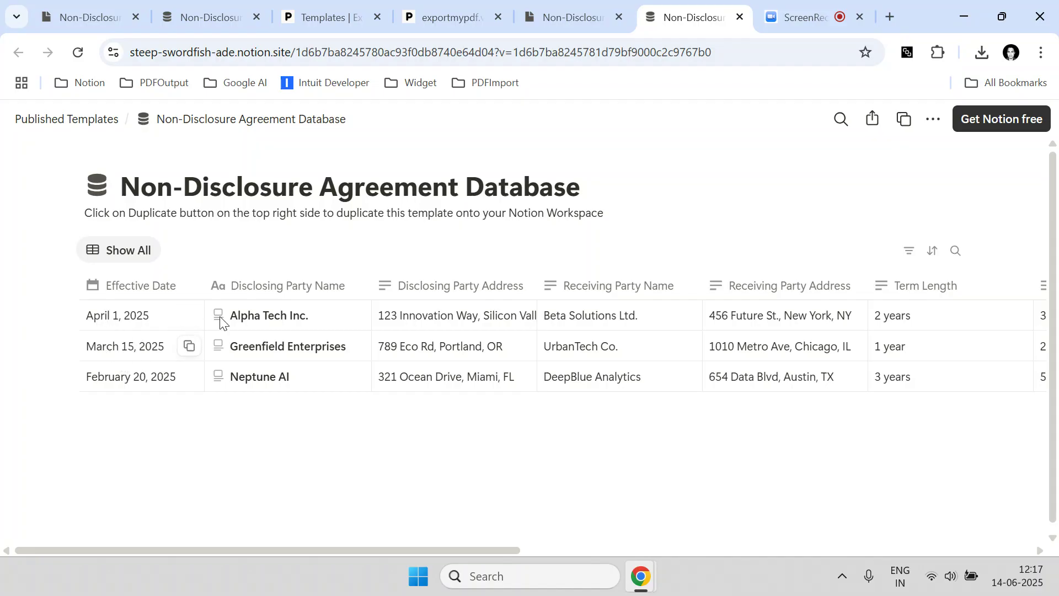
pyautogui.click(806, 15)
pyautogui.click(510, 516)
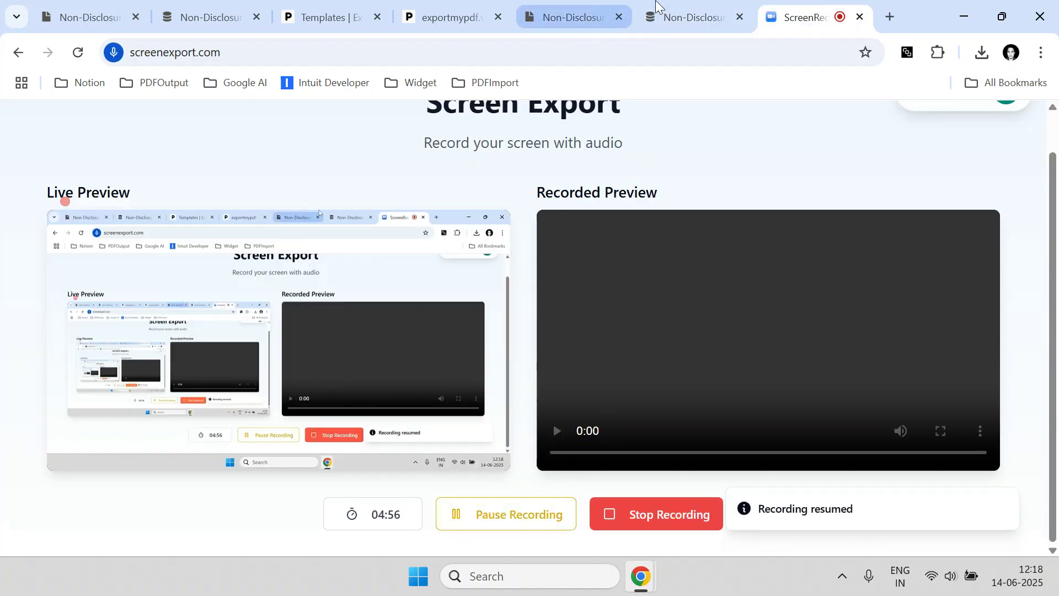
pyautogui.click(658, 8)
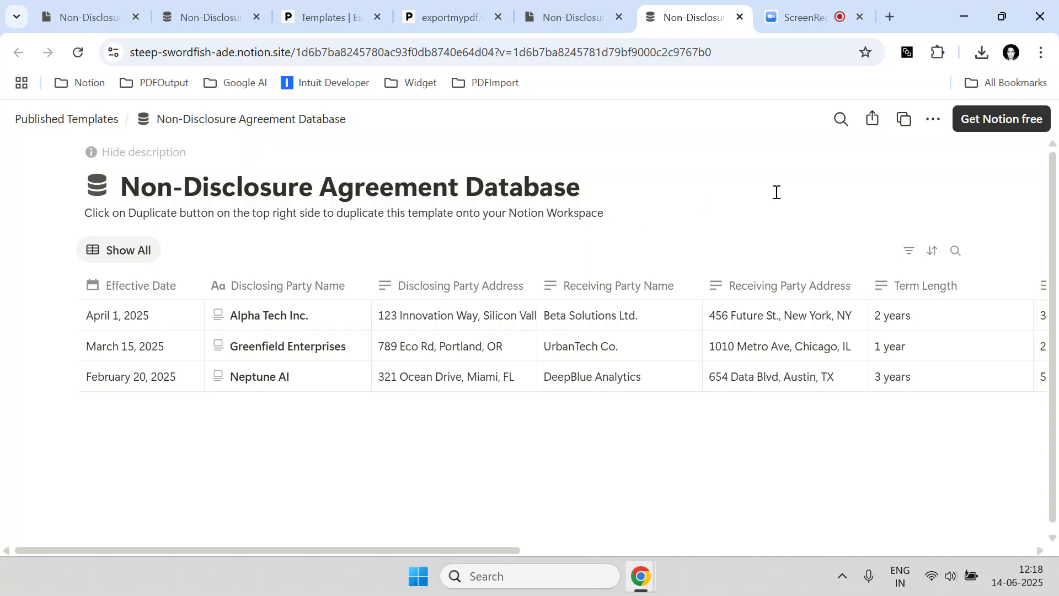
# Duplicate the Non-Disclosure Agreement Database into the private pages of The Accountant Guy workspace and open the copy
pyautogui.click(909, 134)
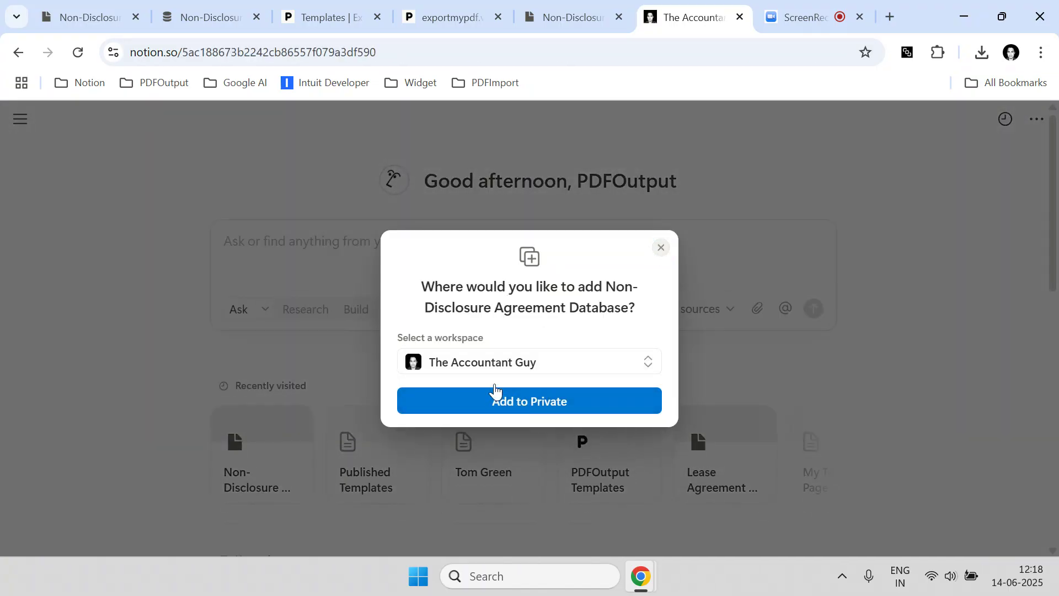
pyautogui.click(494, 400)
pyautogui.moveTo(31, 142)
pyautogui.scroll(-5, 64, 378)
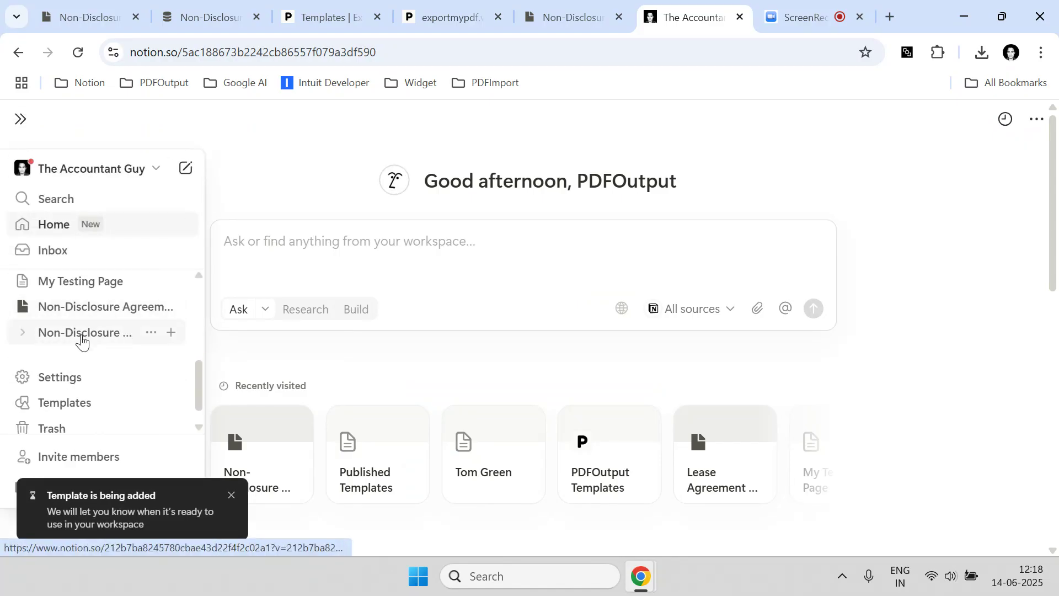
pyautogui.click(81, 338)
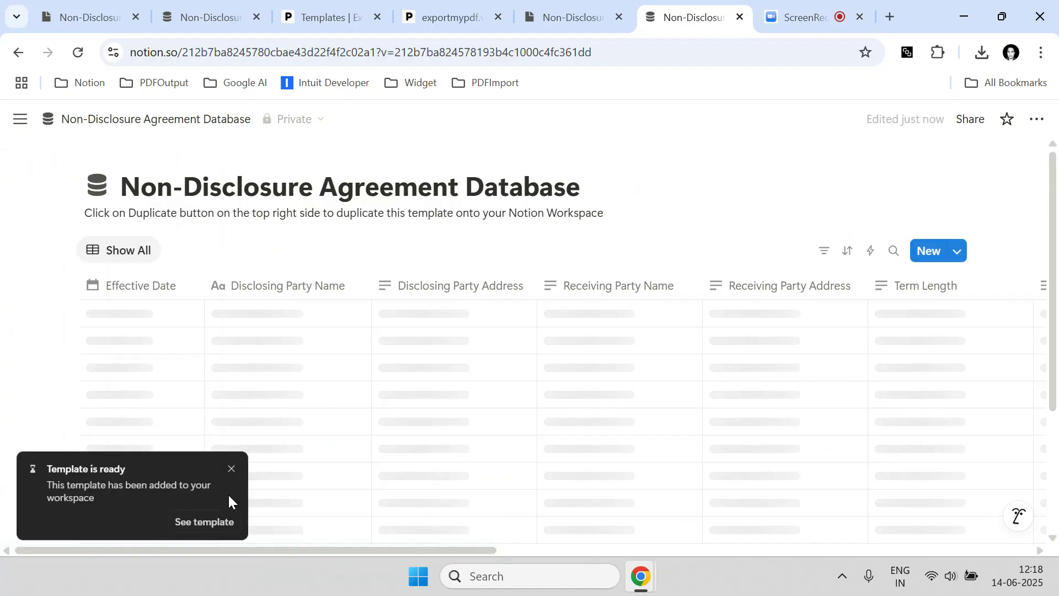
pyautogui.click(232, 469)
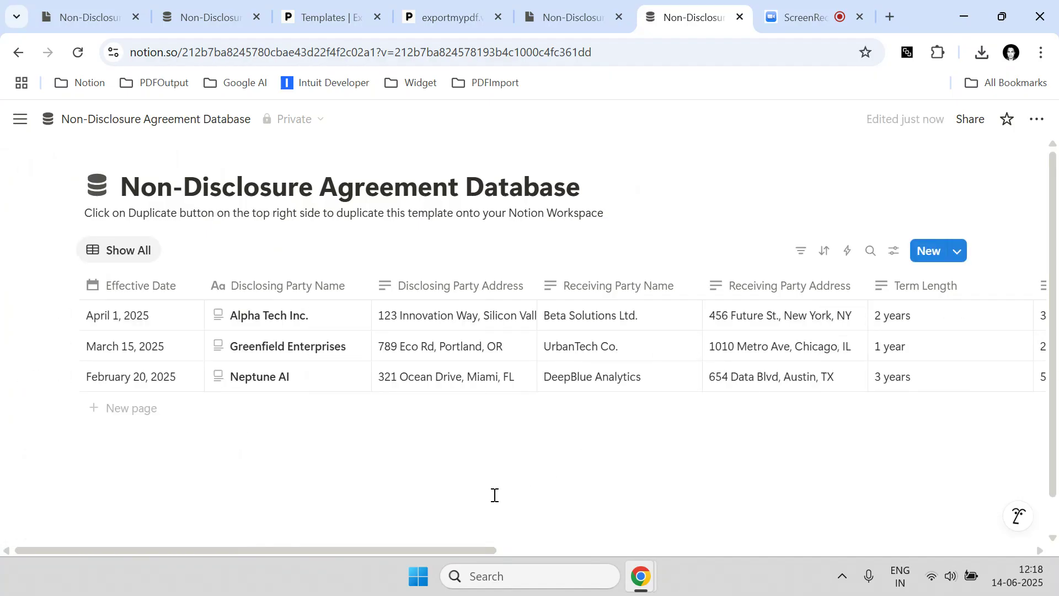
# Delete the generatePDF property from the duplicated Non-Disclosure Agreement Database
pyautogui.moveTo(355, 551); pyautogui.dragTo(843, 554)
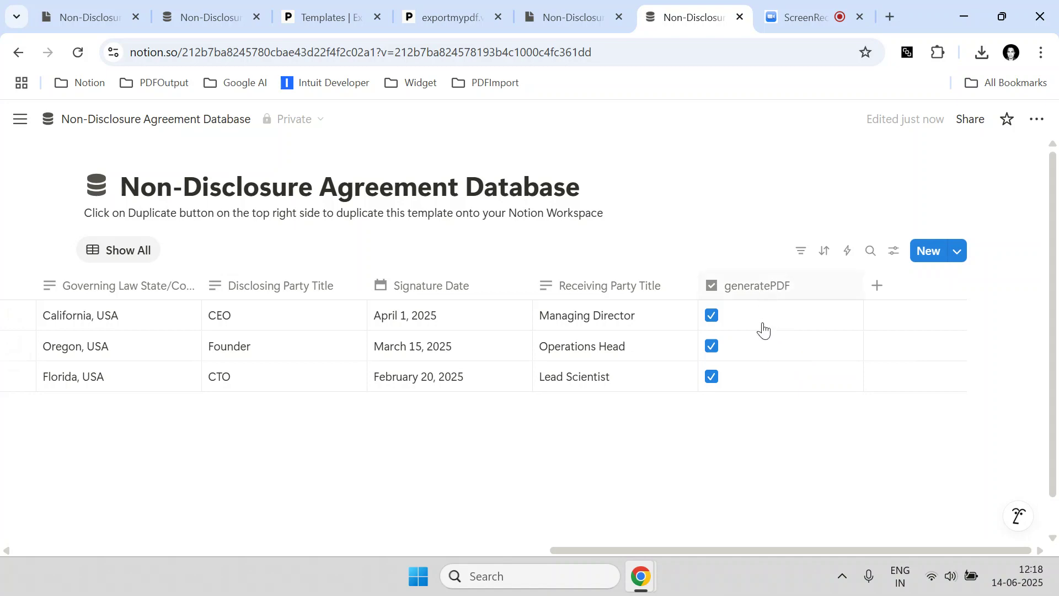
pyautogui.click(763, 287)
pyautogui.scroll(-3, 773, 486)
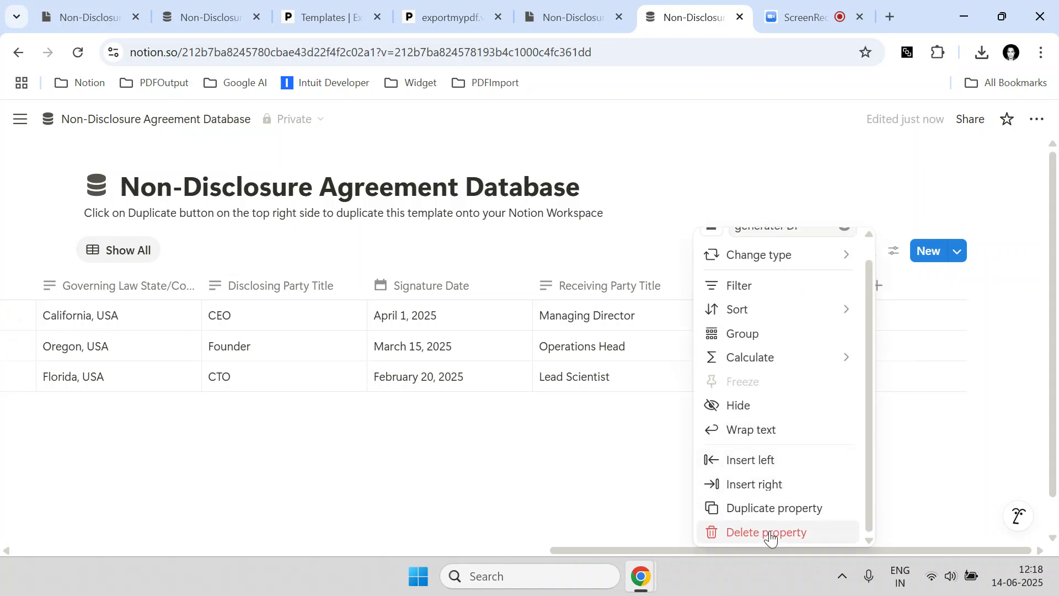
pyautogui.click(770, 531)
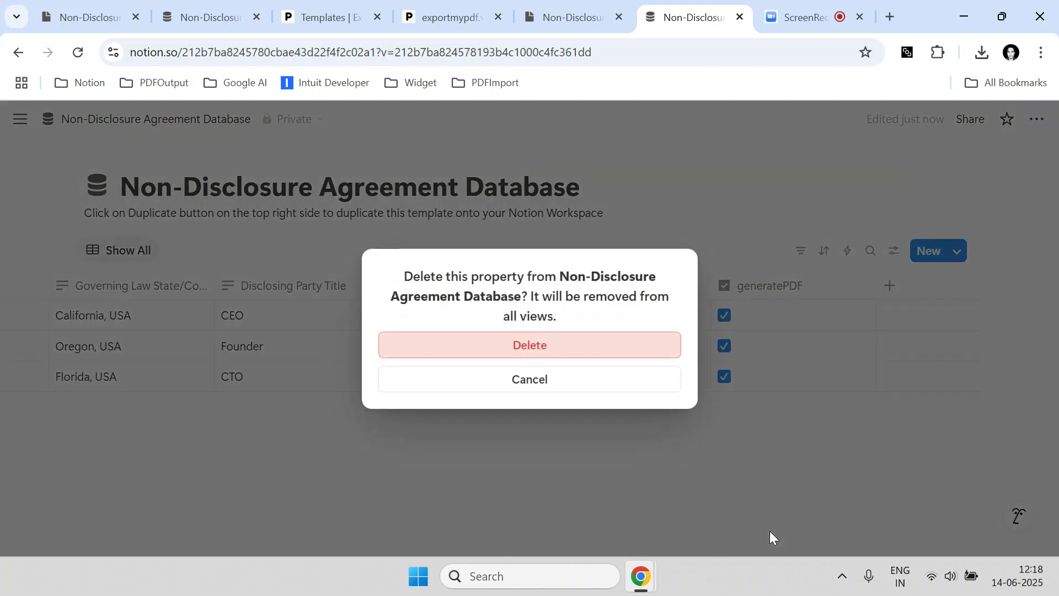
pyautogui.click(607, 342)
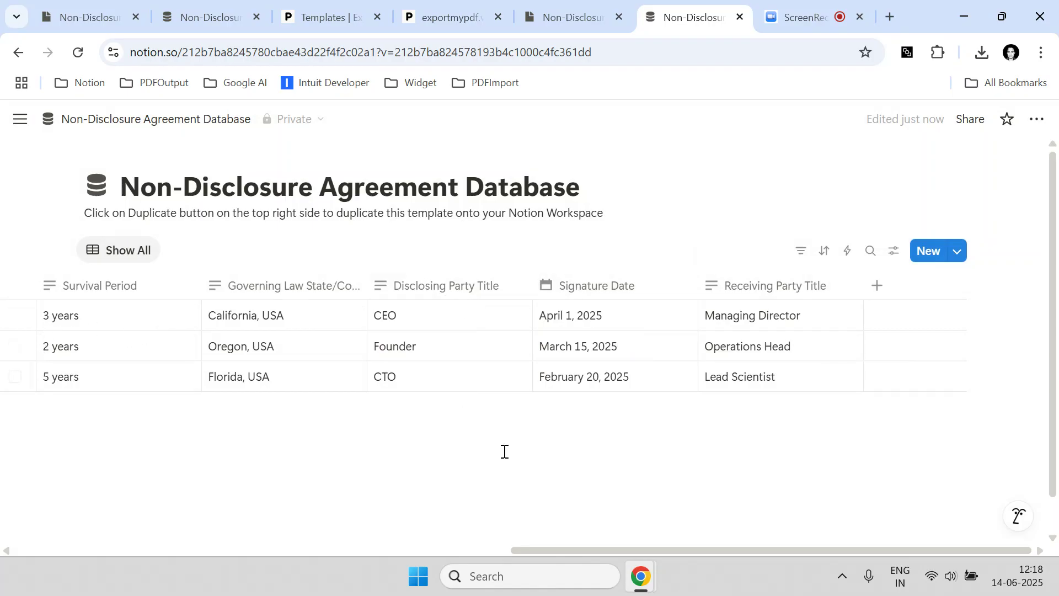
# Publish the duplicated Non-Disclosure Agreement Database to the web
pyautogui.moveTo(563, 551); pyautogui.dragTo(1, 515)
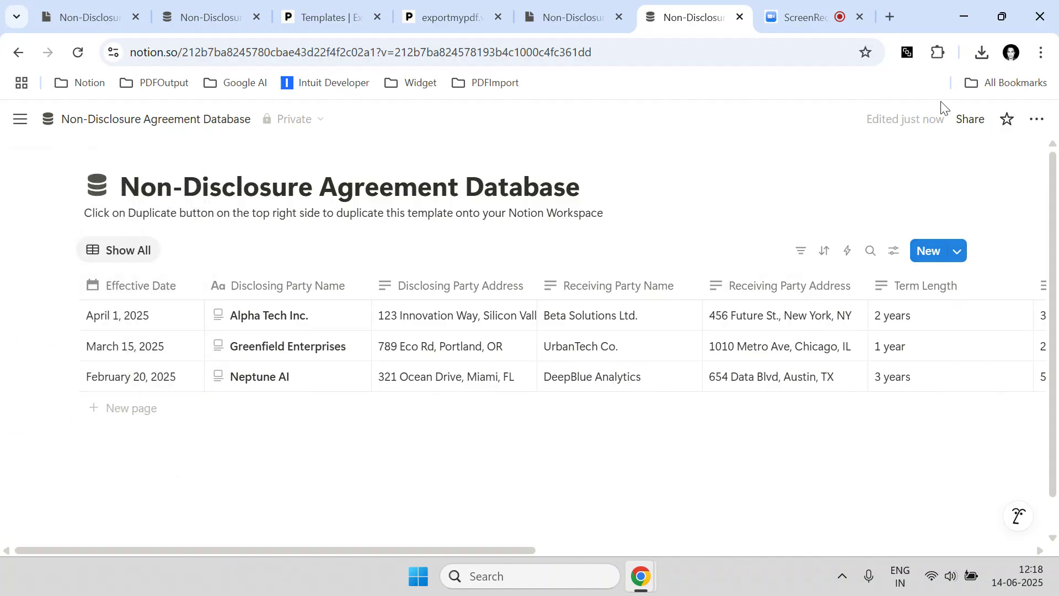
pyautogui.click(970, 120)
pyautogui.click(742, 160)
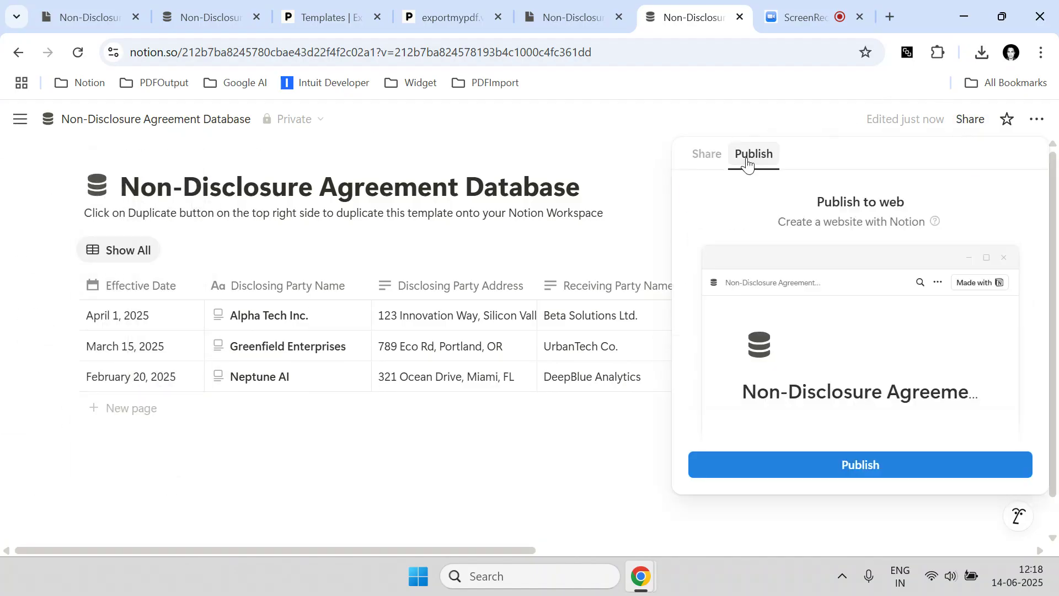
pyautogui.click(846, 467)
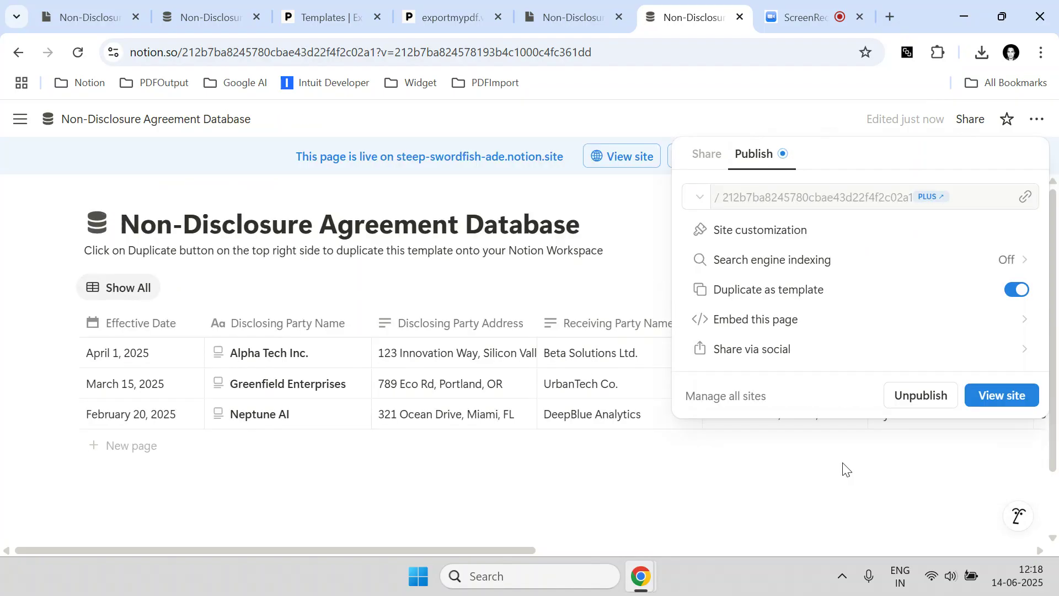
pyautogui.click(566, 235)
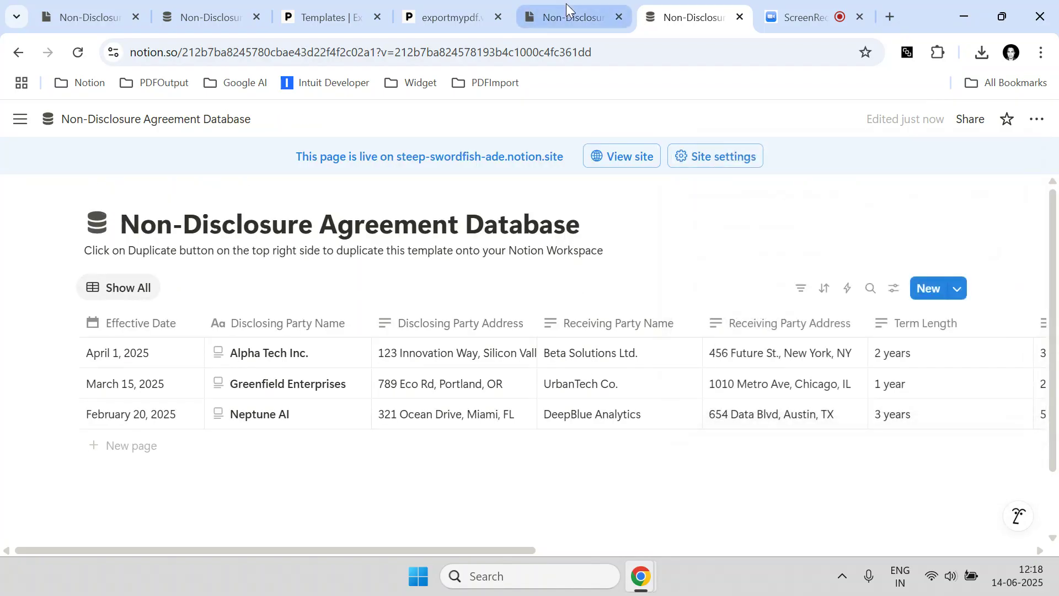
# Copy the duplicated database's page address and paste it as the Notion Database URL in the ExportMyPDF form
pyautogui.click(566, 12)
pyautogui.click(675, 9)
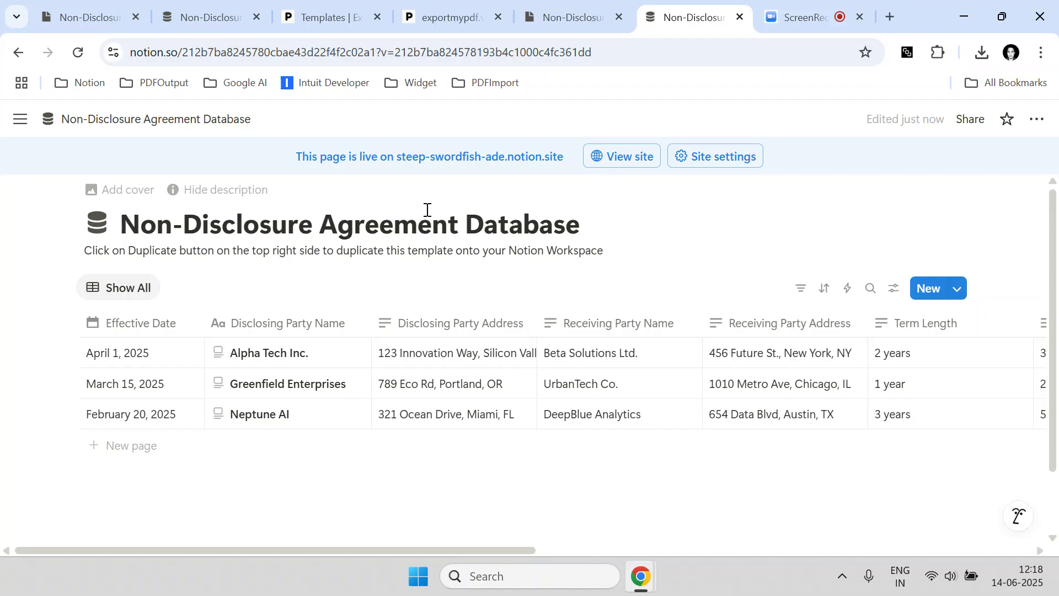
pyautogui.click(358, 50)
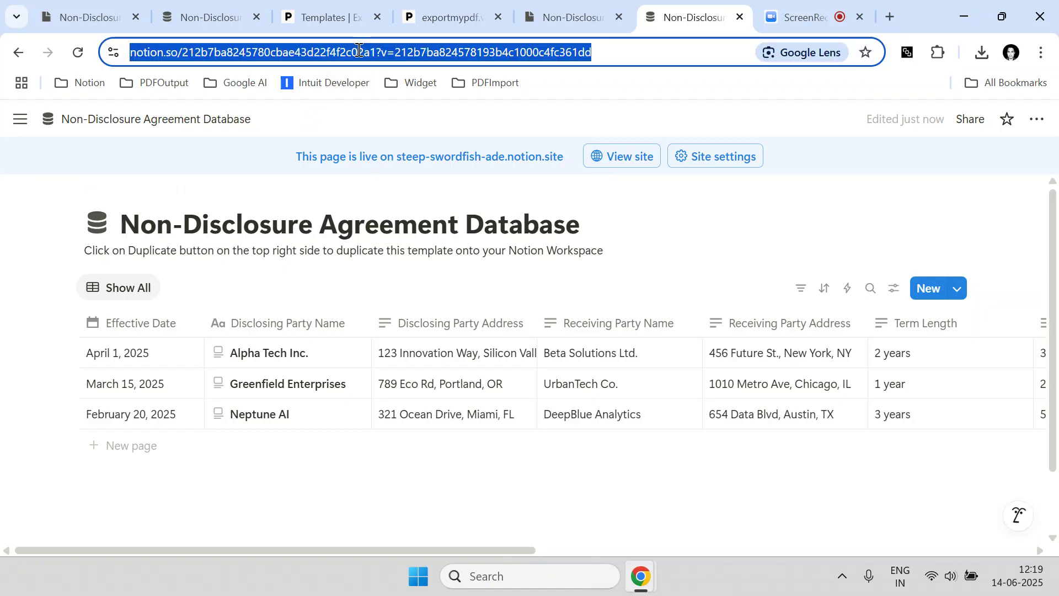
pyautogui.rightClick(358, 48)
pyautogui.click(426, 205)
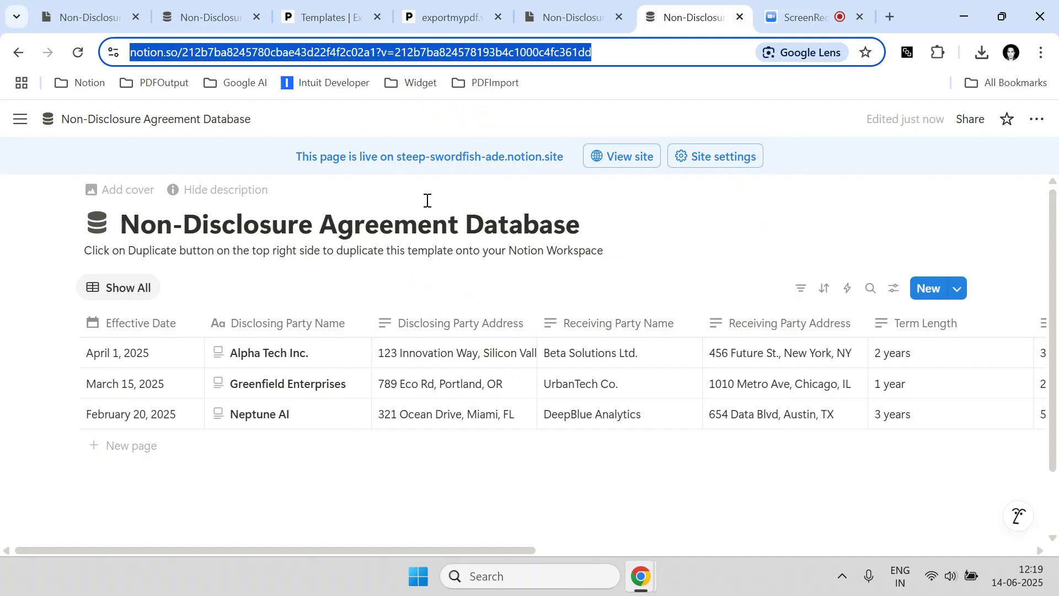
pyautogui.click(439, 18)
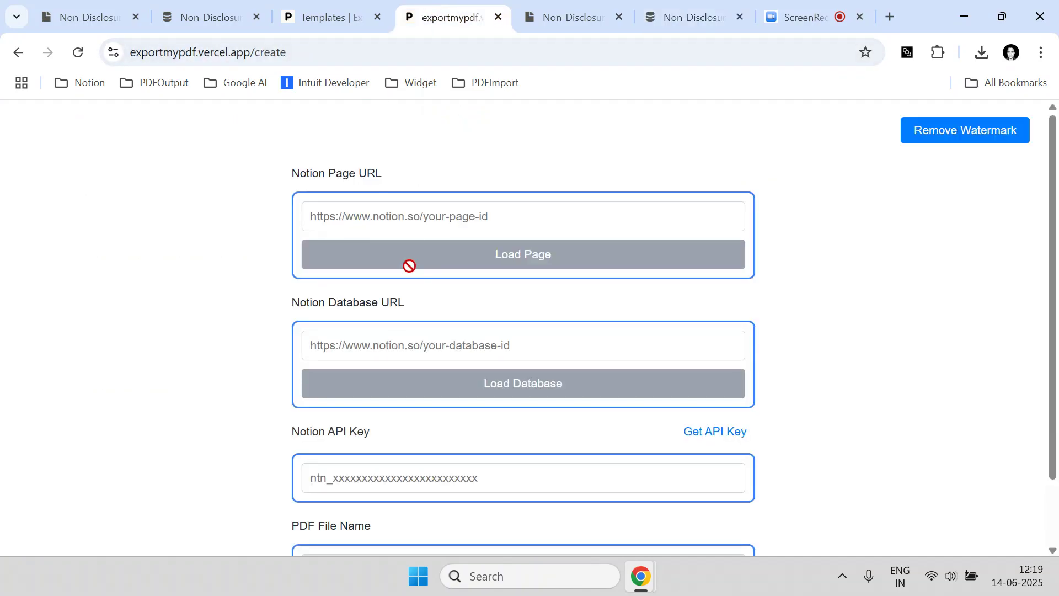
pyautogui.rightClick(365, 342)
pyautogui.click(386, 369)
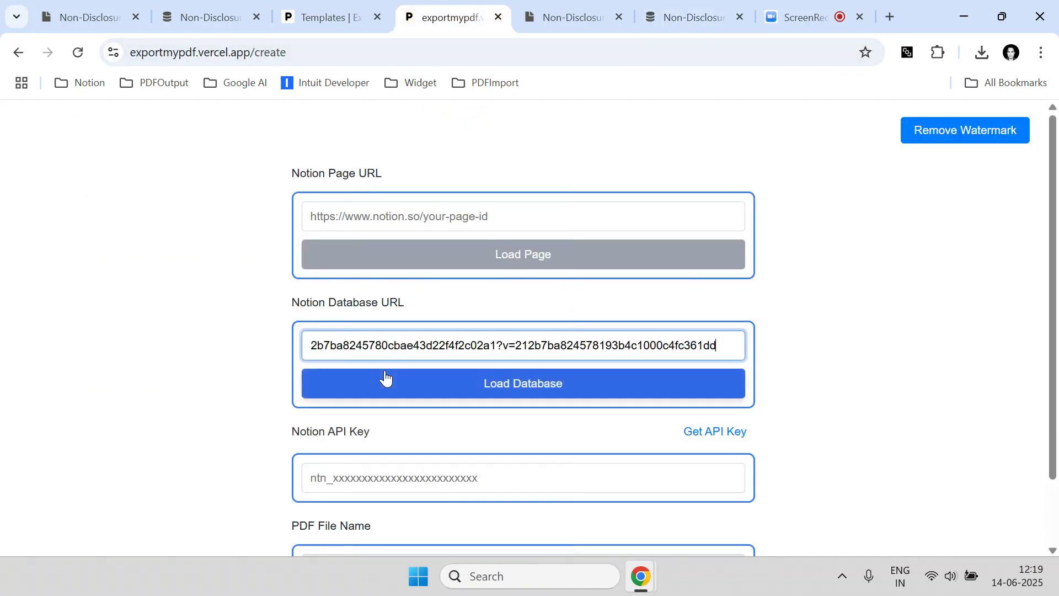
# Copy the Non-Disclosure Agreement Template page's address from Notion and paste it as the Notion Page URL in the ExportMyPDF form
pyautogui.click(415, 216)
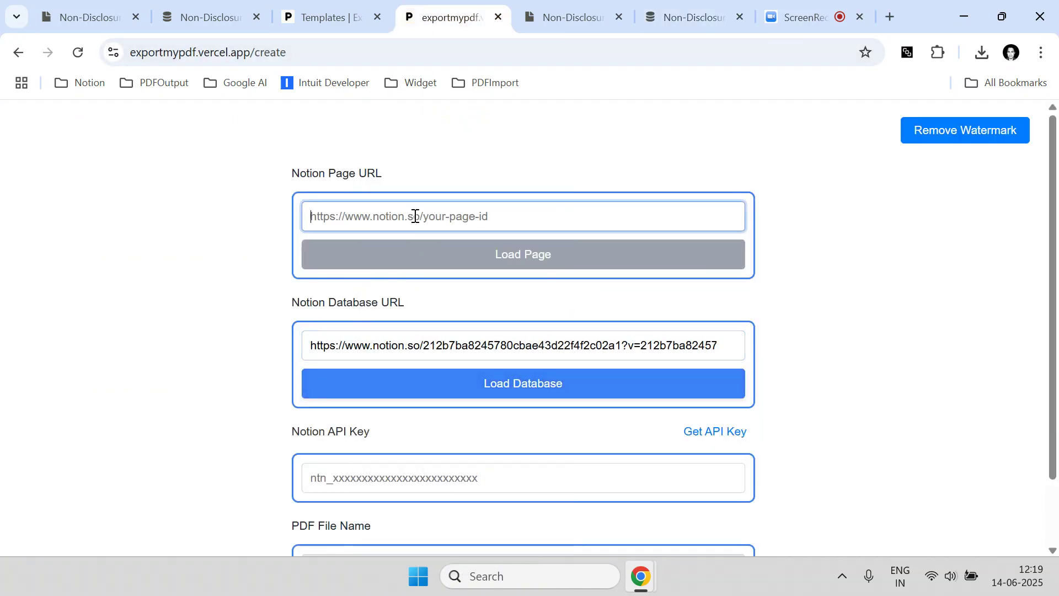
pyautogui.click(557, 6)
pyautogui.click(493, 52)
pyautogui.rightClick(494, 54)
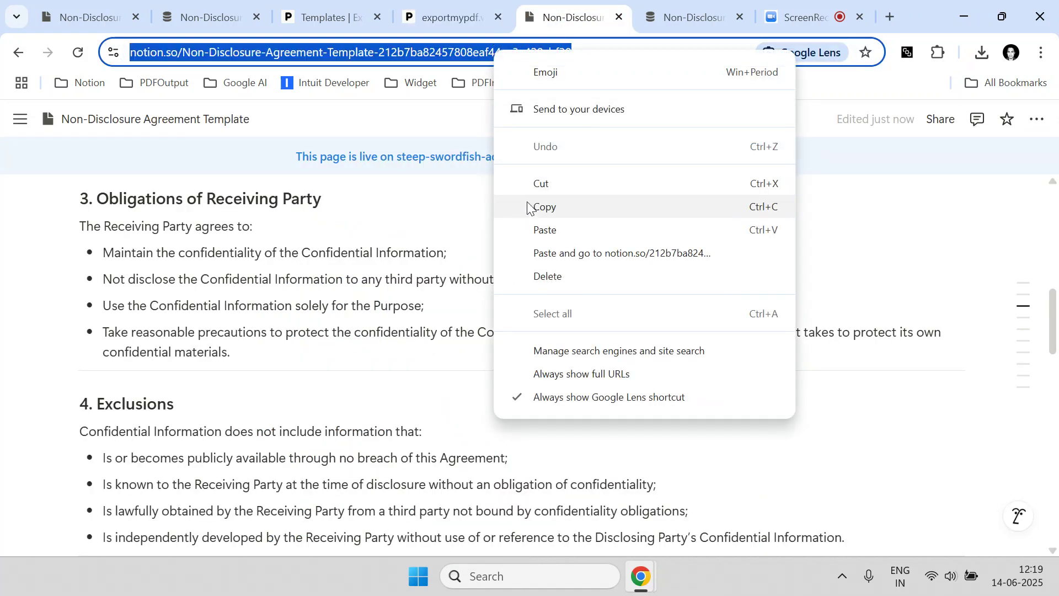
pyautogui.click(531, 205)
pyautogui.click(445, 5)
pyautogui.rightClick(449, 215)
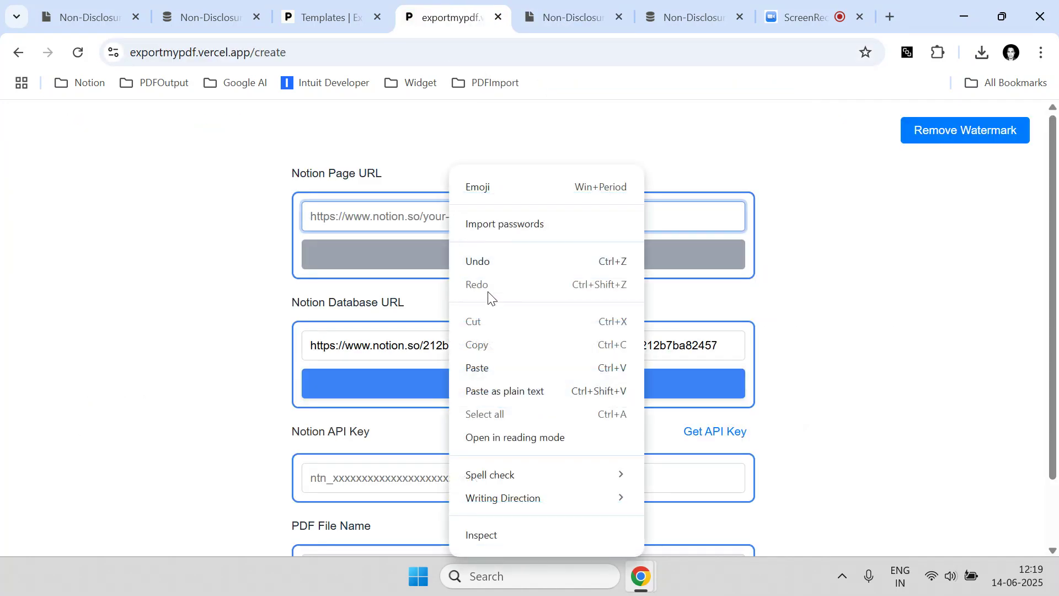
pyautogui.click(497, 368)
pyautogui.scroll(-2, 471, 323)
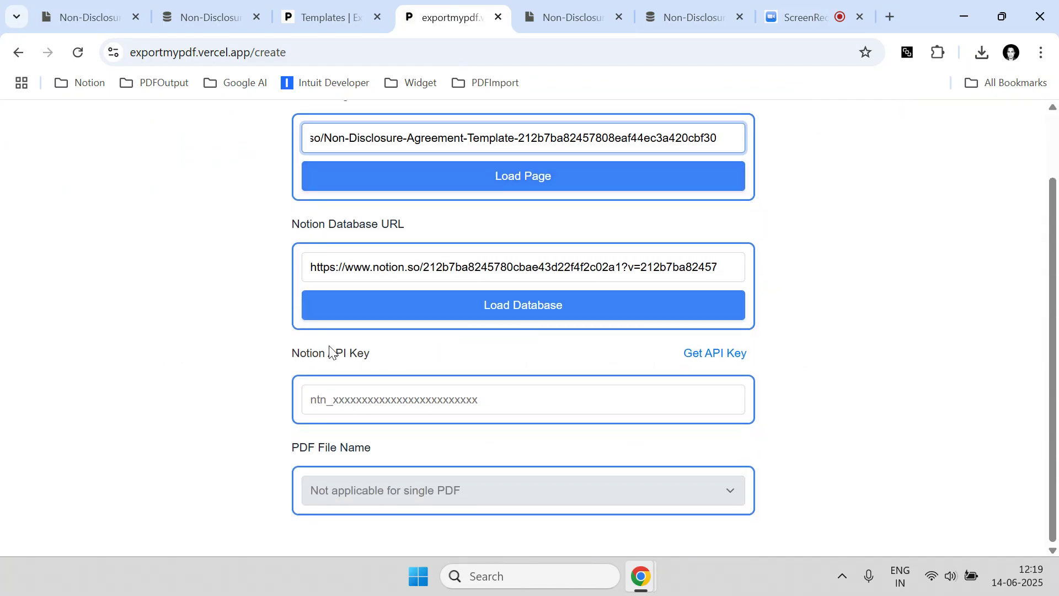
# Open Notion's integrations page from the form's Get API Key link and delete the Leases integration
pyautogui.moveTo(290, 353); pyautogui.dragTo(365, 360)
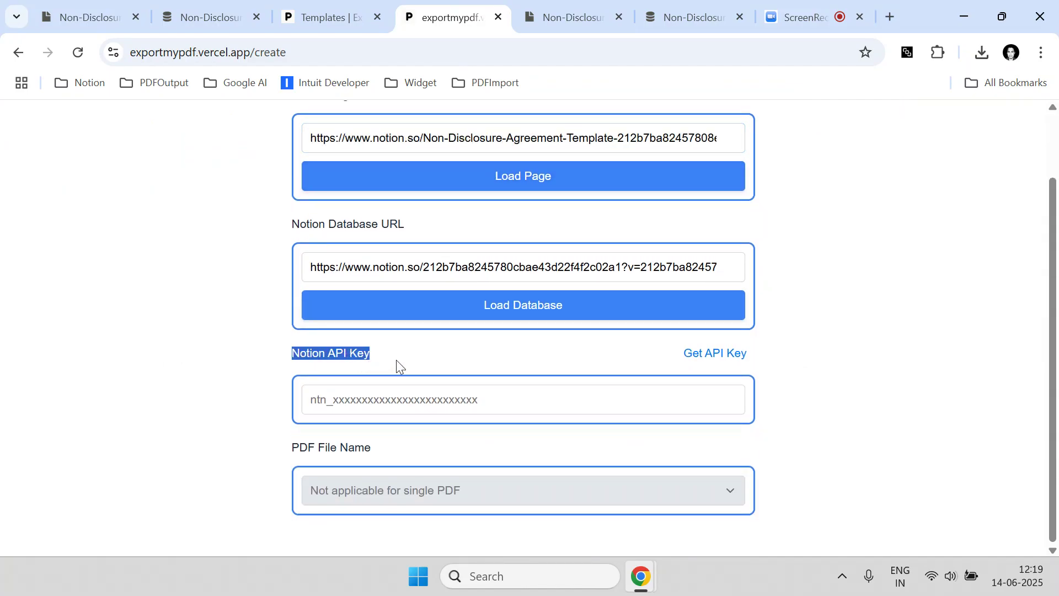
pyautogui.scroll(2, 499, 307)
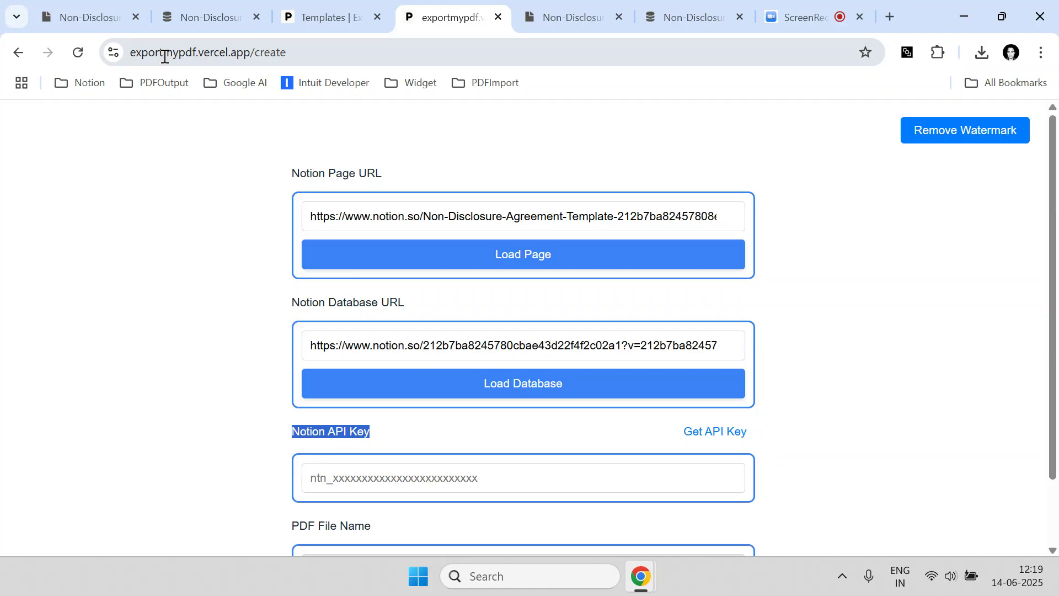
pyautogui.scroll(-2, 422, 328)
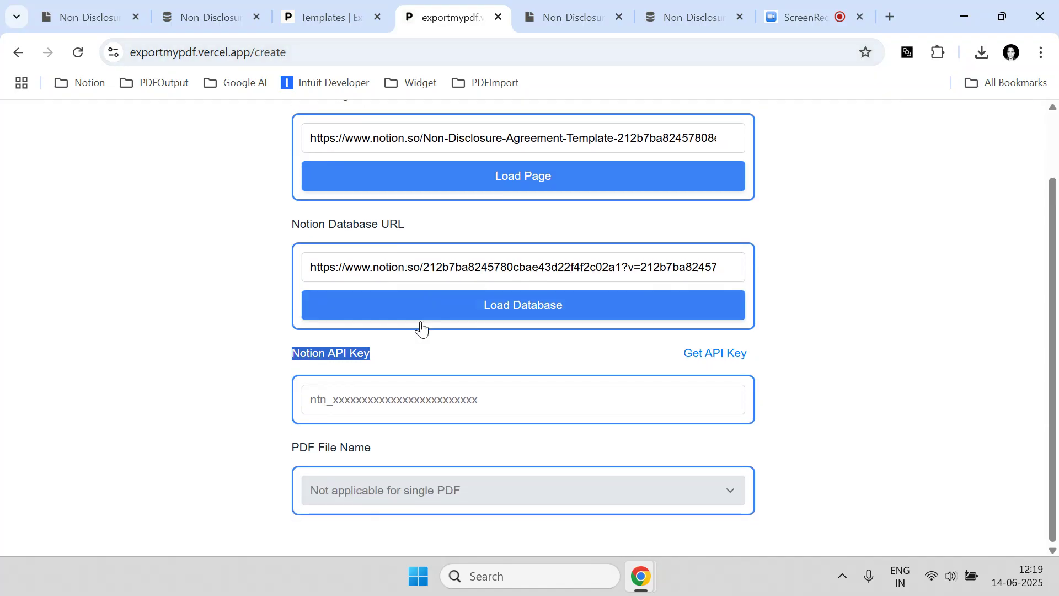
pyautogui.click(710, 365)
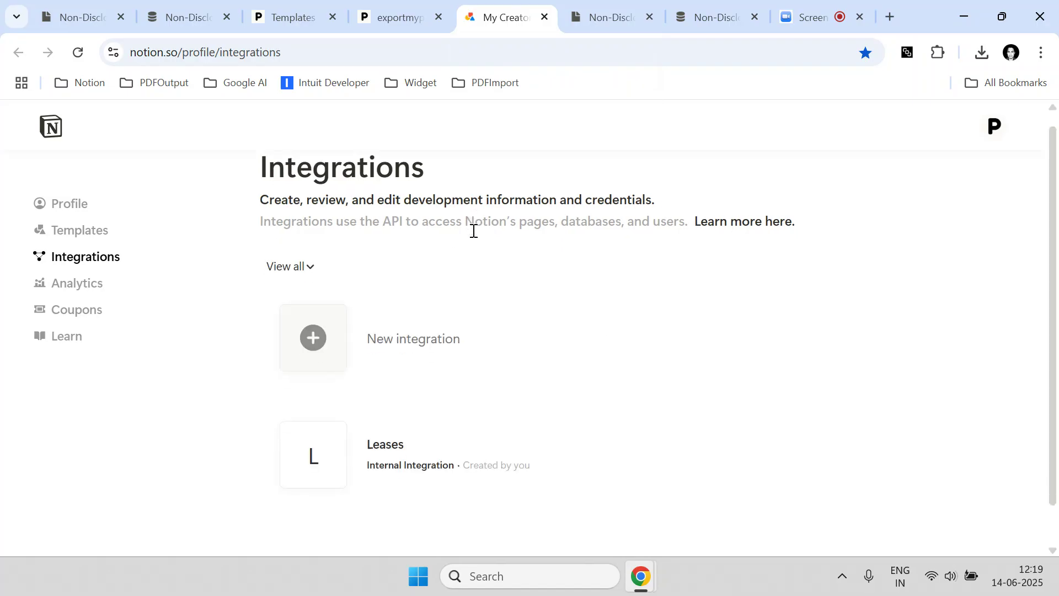
pyautogui.scroll(-1, 473, 236)
pyautogui.click(831, 413)
pyautogui.click(594, 396)
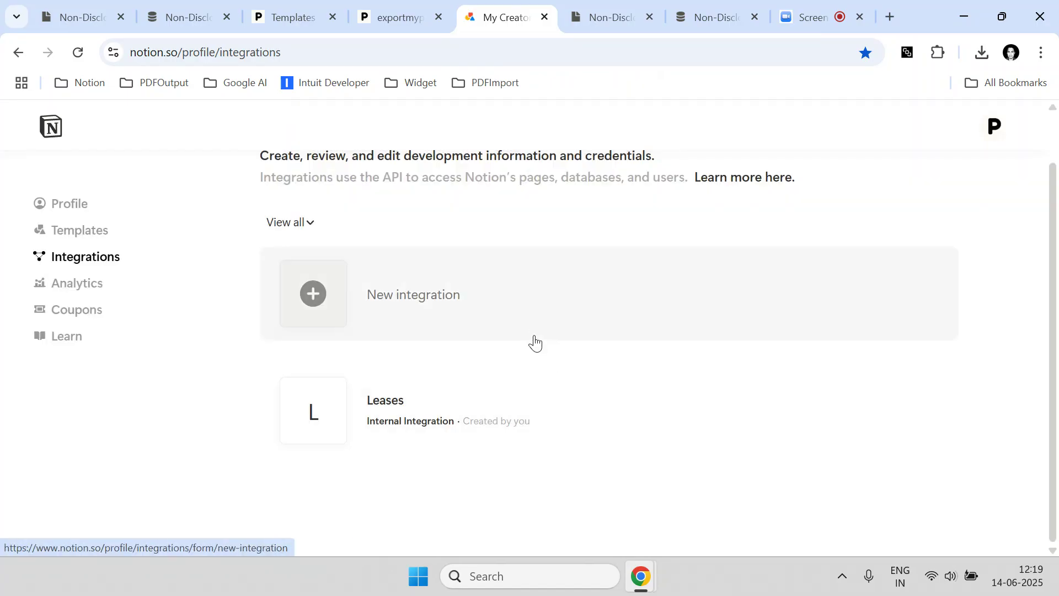
# Create an internal integration named NDA Key associated with The Accountant Guy workspace
pyautogui.click(450, 346)
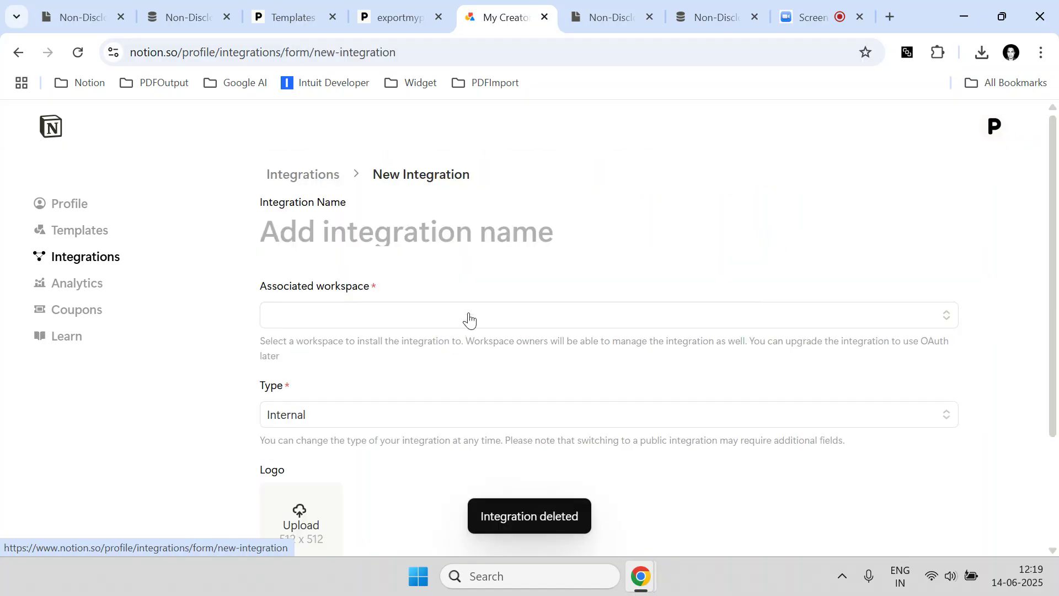
pyautogui.click(469, 241)
pyautogui.write('N')
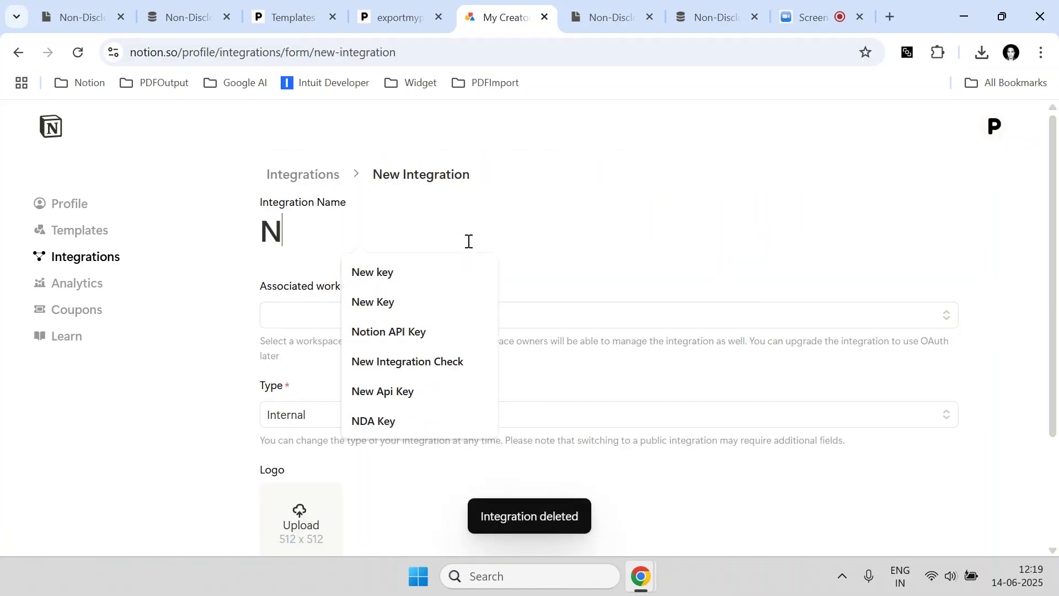
pyautogui.write('DA Key')
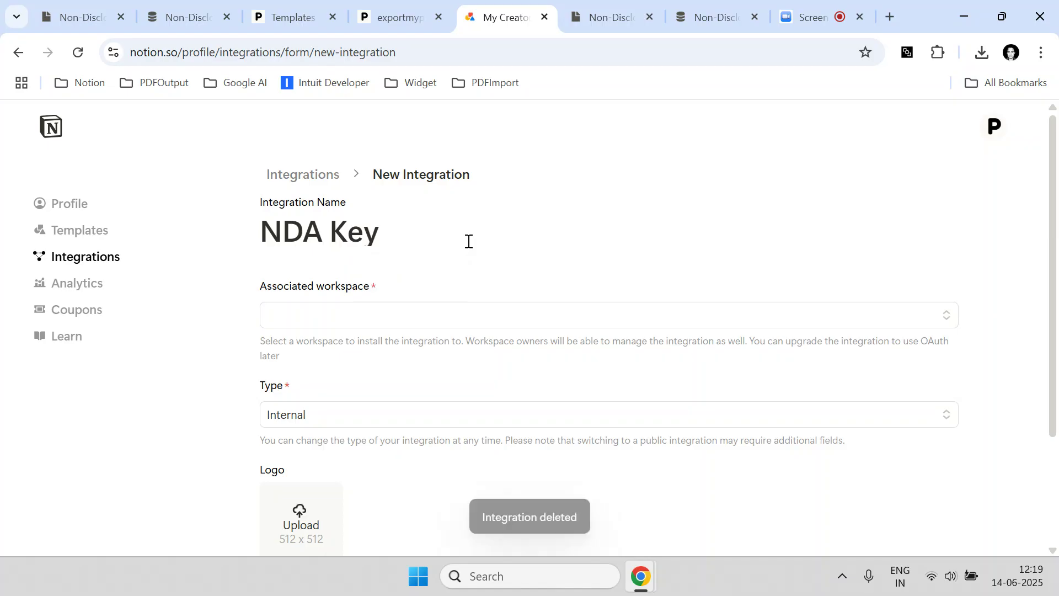
pyautogui.click(418, 324)
pyautogui.click(409, 345)
pyautogui.scroll(-3, 905, 482)
pyautogui.click(938, 443)
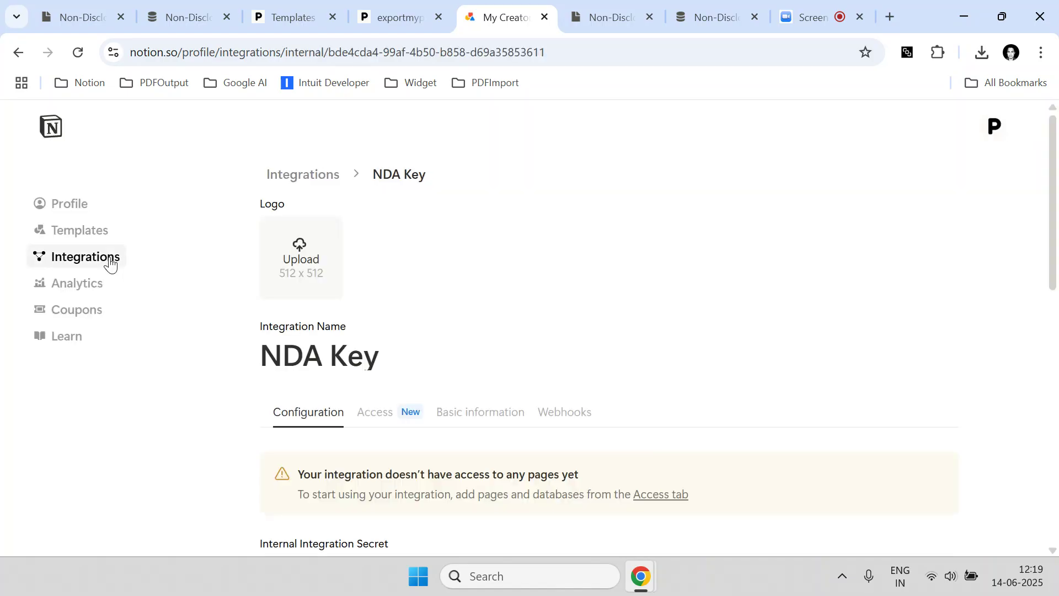
# Open the NDA Key integration from the integrations list, reveal its Internal Integration Secret and copy it
pyautogui.click(111, 264)
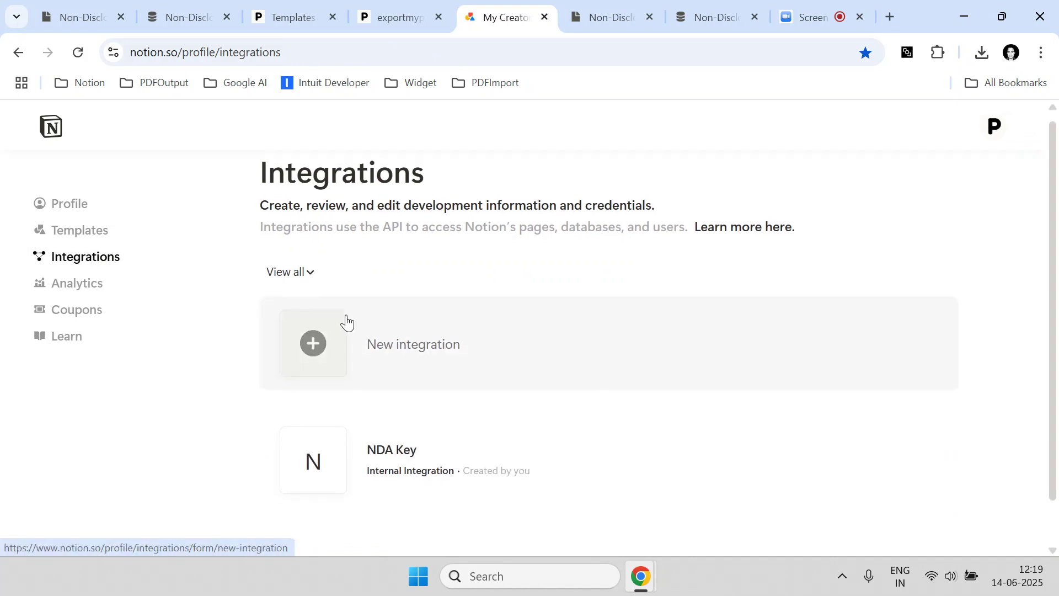
pyautogui.scroll(-2, 471, 456)
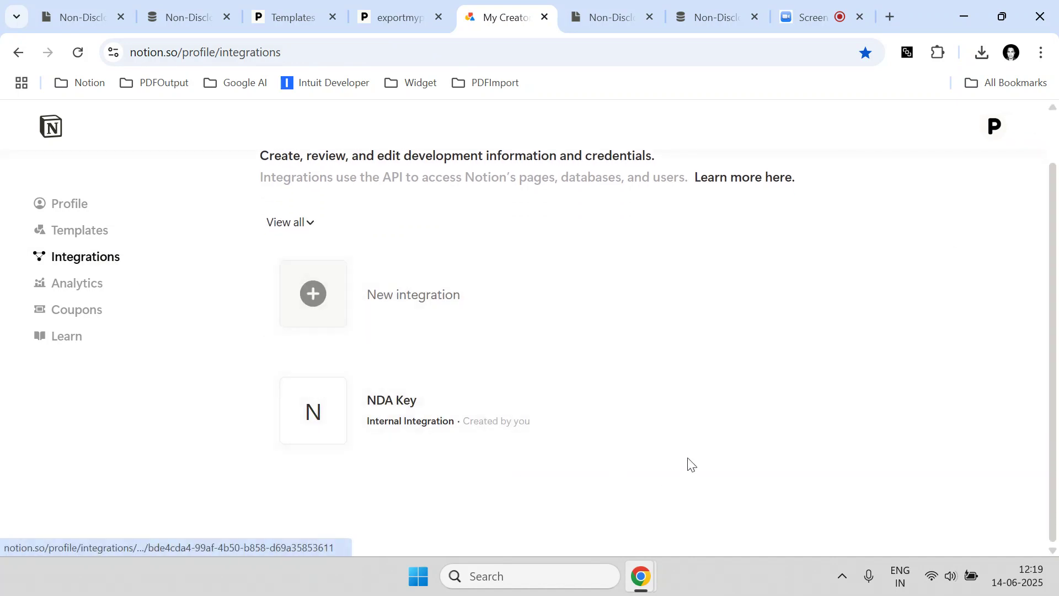
pyautogui.click(616, 417)
pyautogui.scroll(-4, 395, 387)
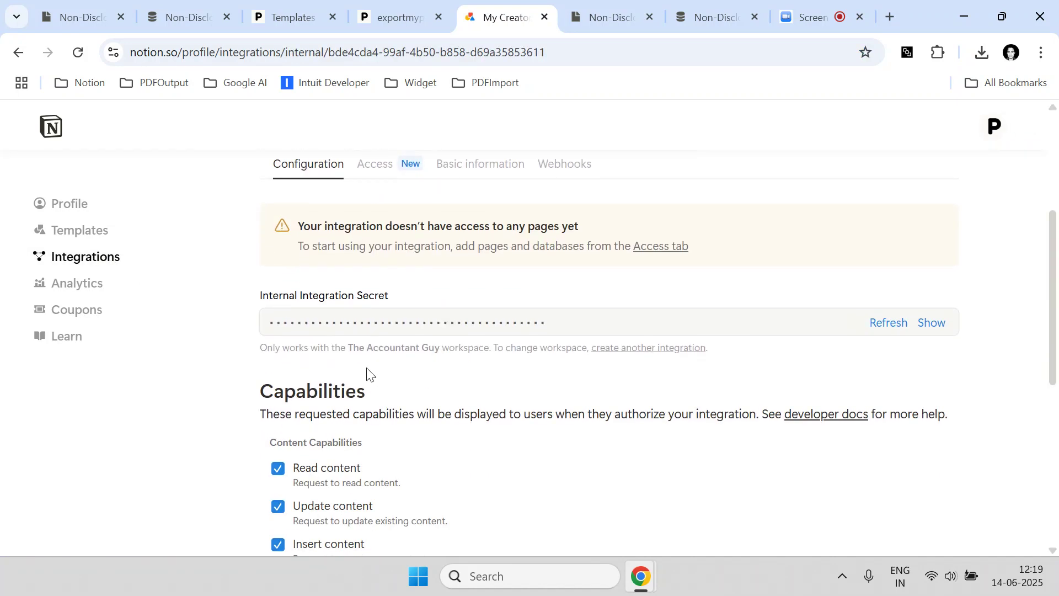
pyautogui.moveTo(261, 291); pyautogui.dragTo(393, 301)
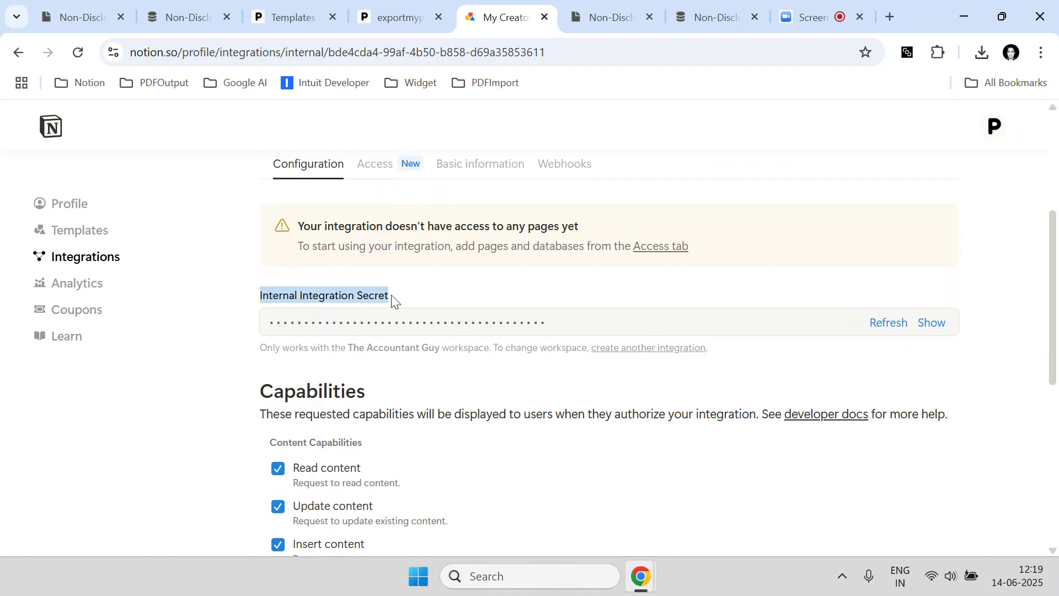
pyautogui.click(931, 329)
pyautogui.moveTo(654, 322); pyautogui.dragTo(274, 318)
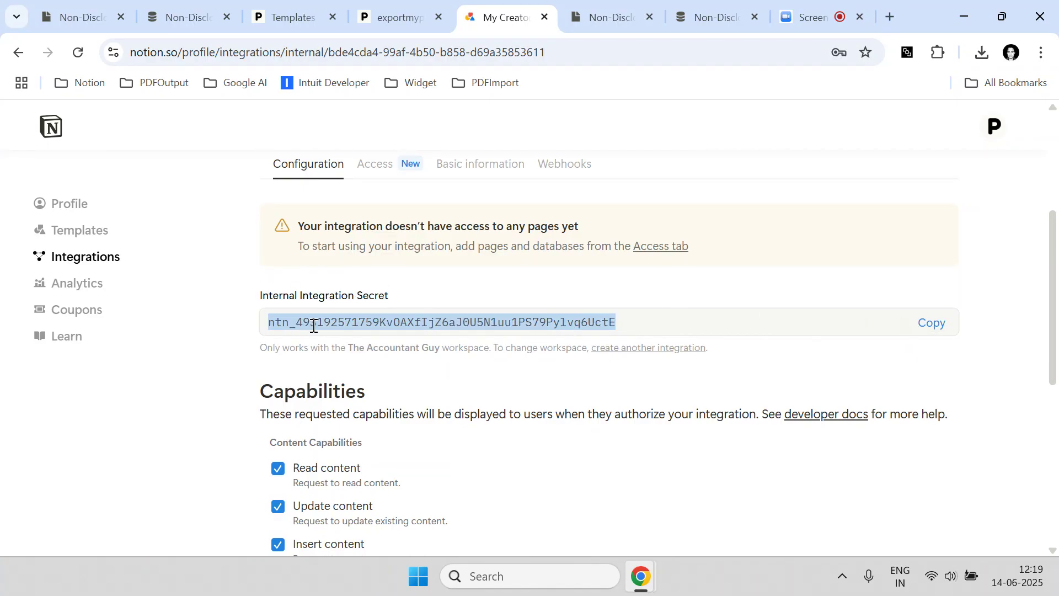
pyautogui.click(927, 326)
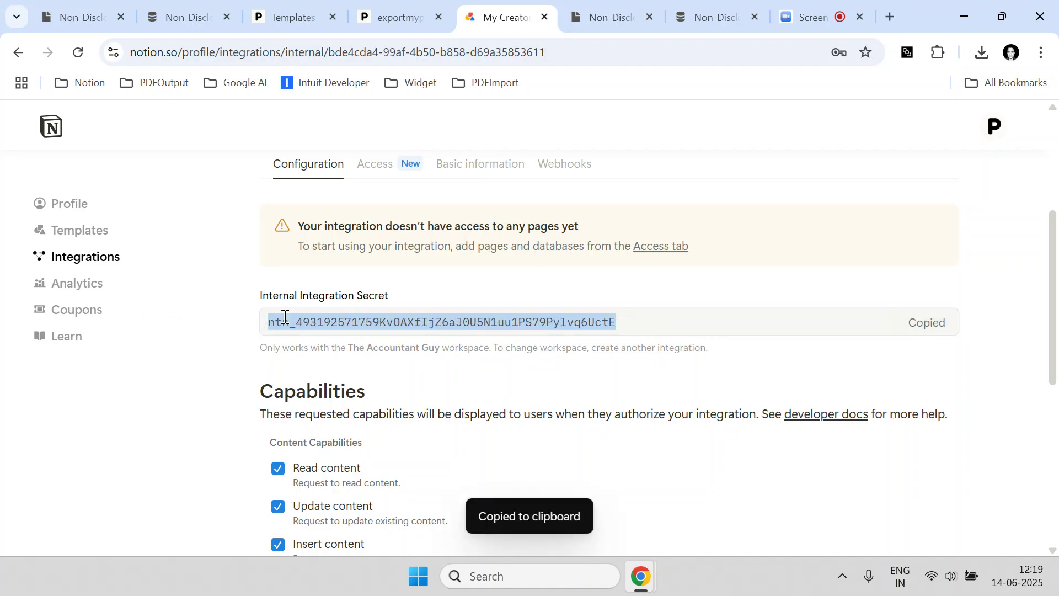
# Return to the ExportMyPDF form and paste the copied integration secret as the Notion API Key
pyautogui.click(386, 16)
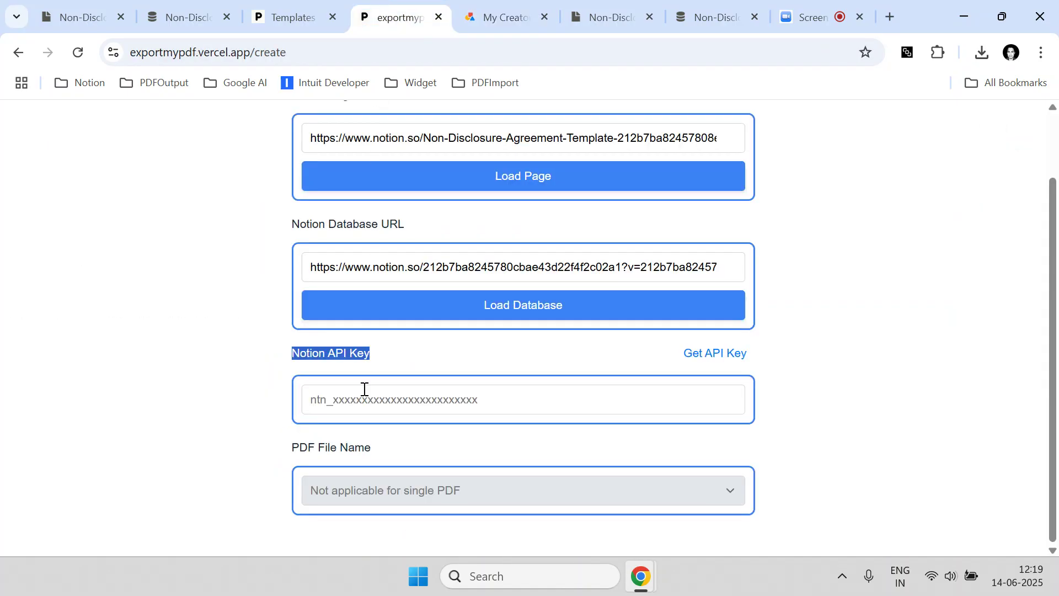
pyautogui.click(364, 389)
pyautogui.rightClick(363, 385)
pyautogui.click(370, 366)
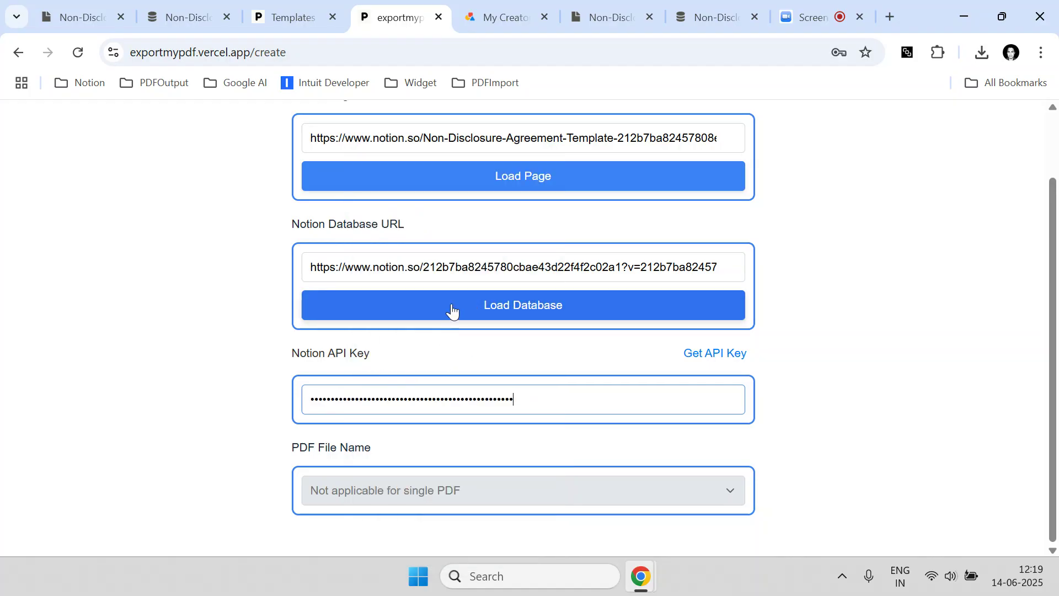
# Connect the NDA Key integration to the duplicated Non-Disclosure Agreement Database in Notion
pyautogui.click(678, 7)
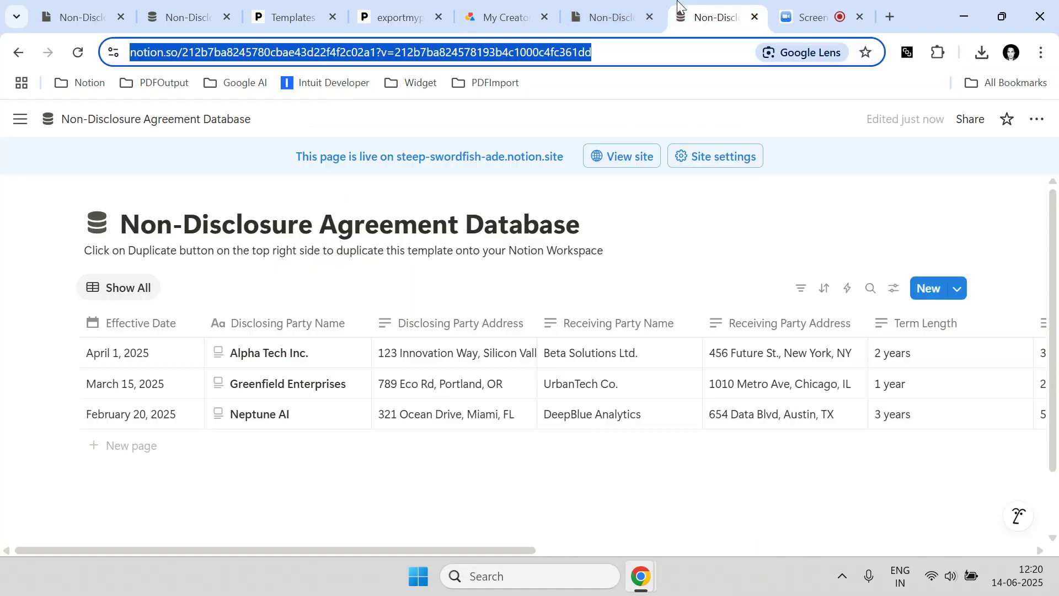
pyautogui.click(1037, 119)
pyautogui.scroll(-3, 935, 251)
pyautogui.click(914, 388)
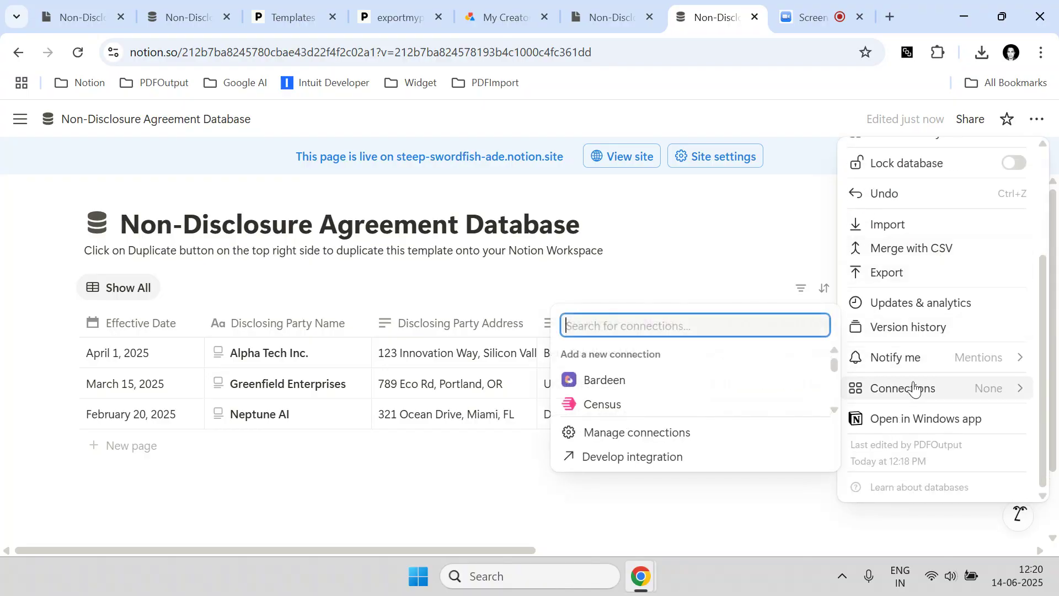
pyautogui.write('NDA')
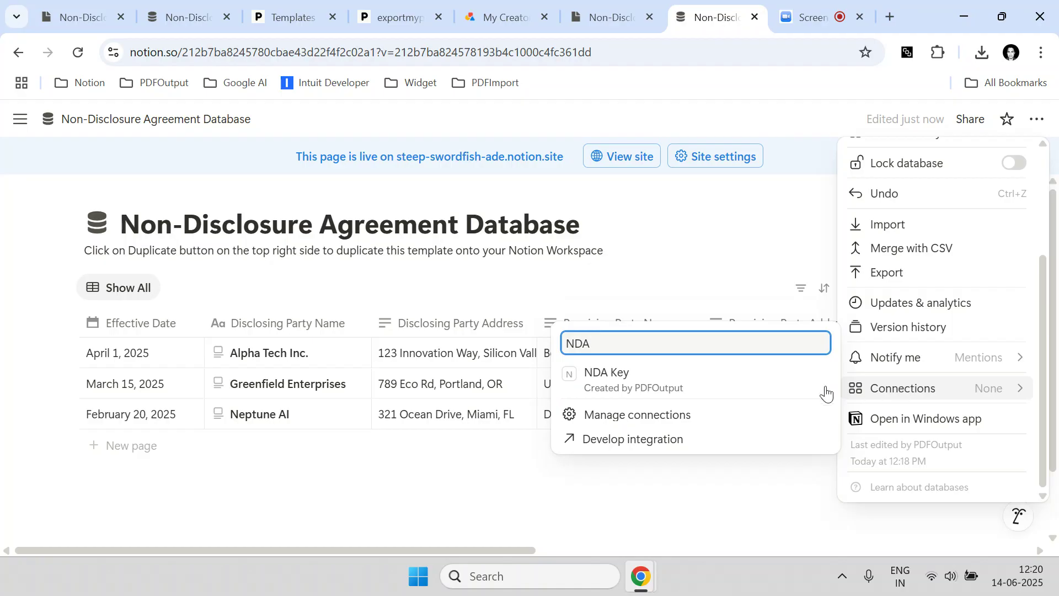
pyautogui.click(676, 380)
pyautogui.click(566, 448)
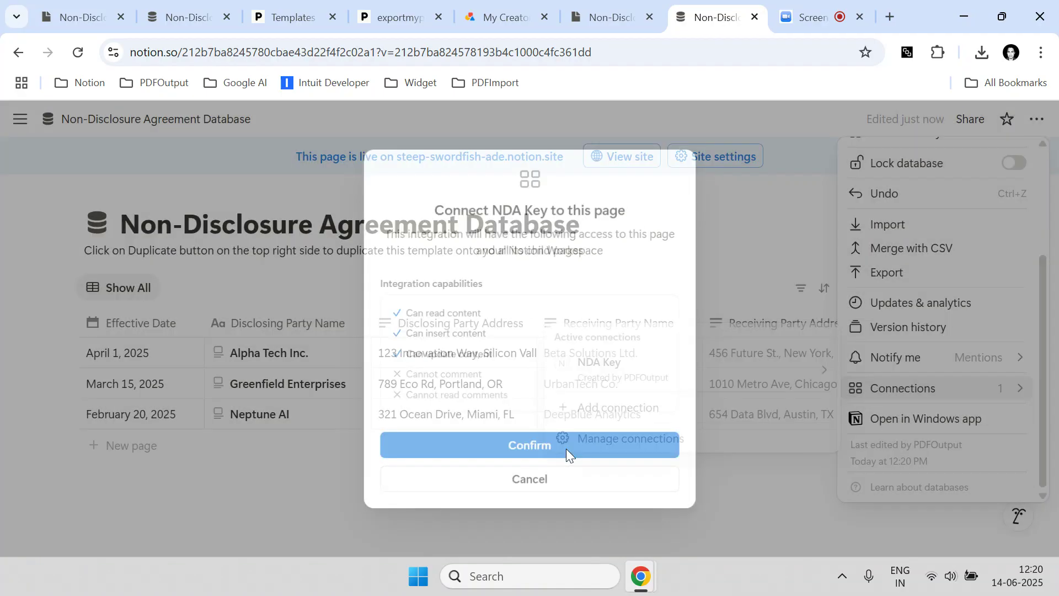
pyautogui.click(771, 247)
# Check the database's active connections for the NDA Key integration and its capabilities
pyautogui.click(1037, 120)
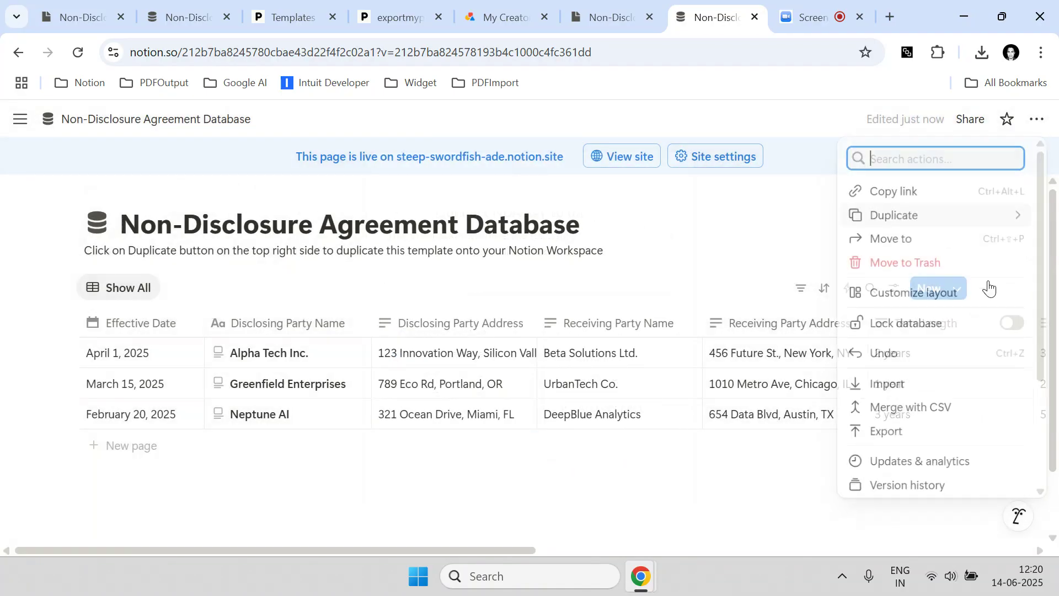
pyautogui.scroll(-3, 950, 413)
pyautogui.moveTo(945, 389)
pyautogui.moveTo(675, 378)
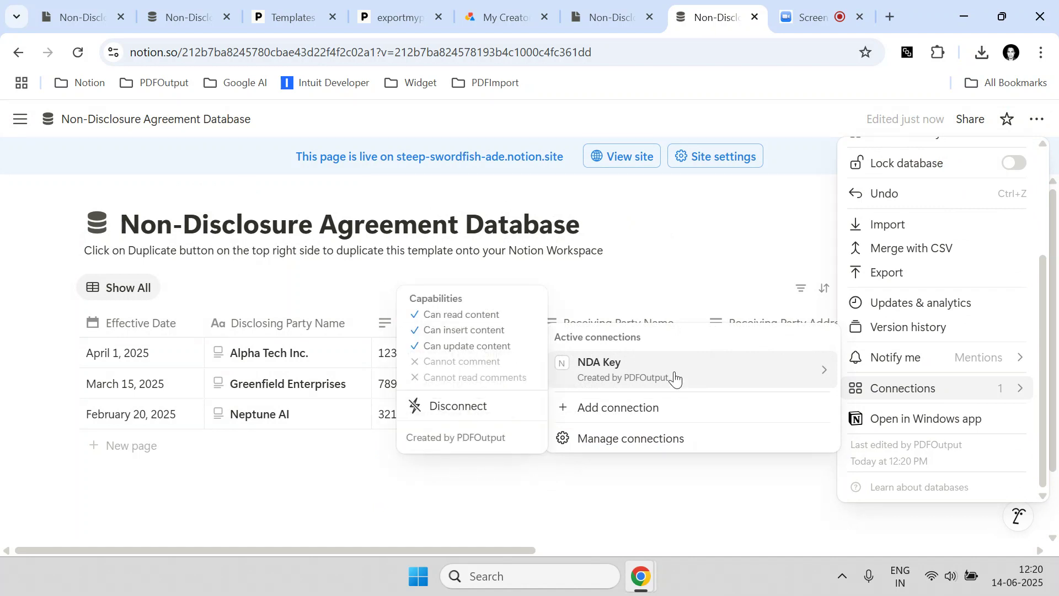
pyautogui.click(705, 260)
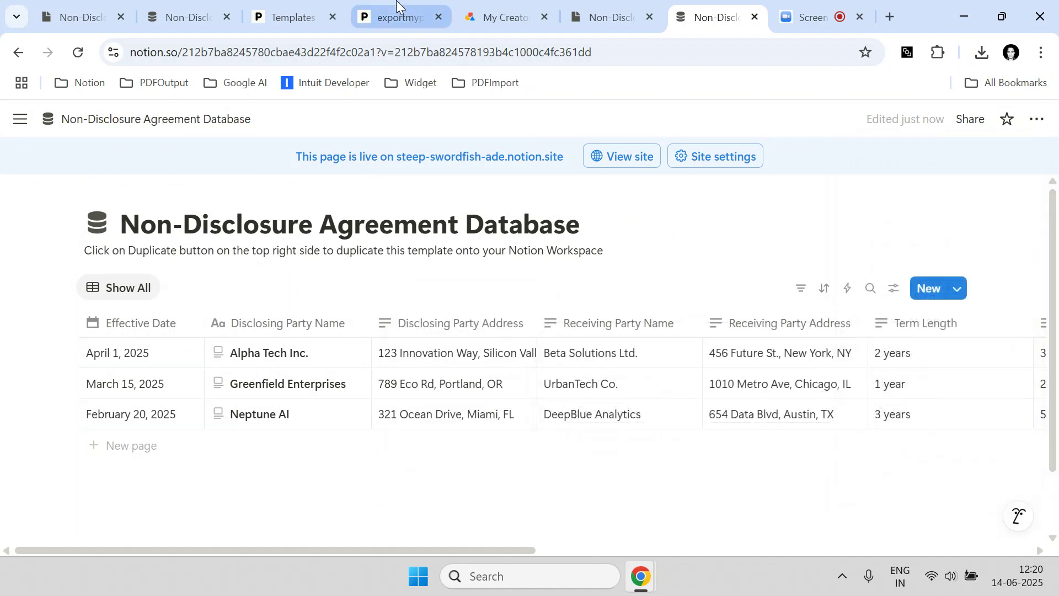
# Switch to the ExportMyPDF form and load the Notion template page and the Notion database
pyautogui.click(402, 16)
pyautogui.scroll(2, 436, 400)
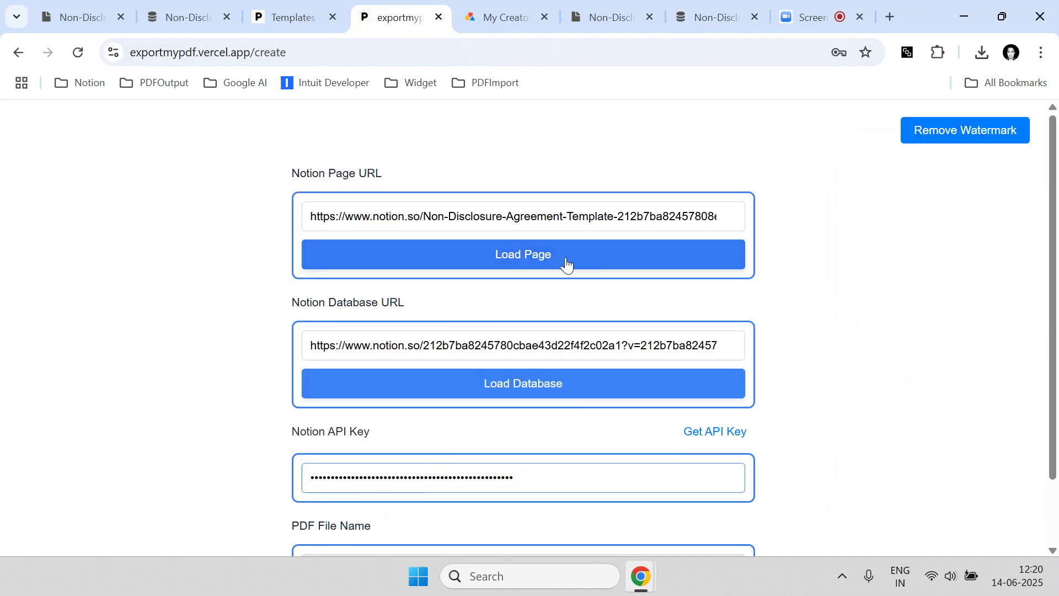
pyautogui.scroll(-1, 499, 390)
pyautogui.scroll(1, 499, 393)
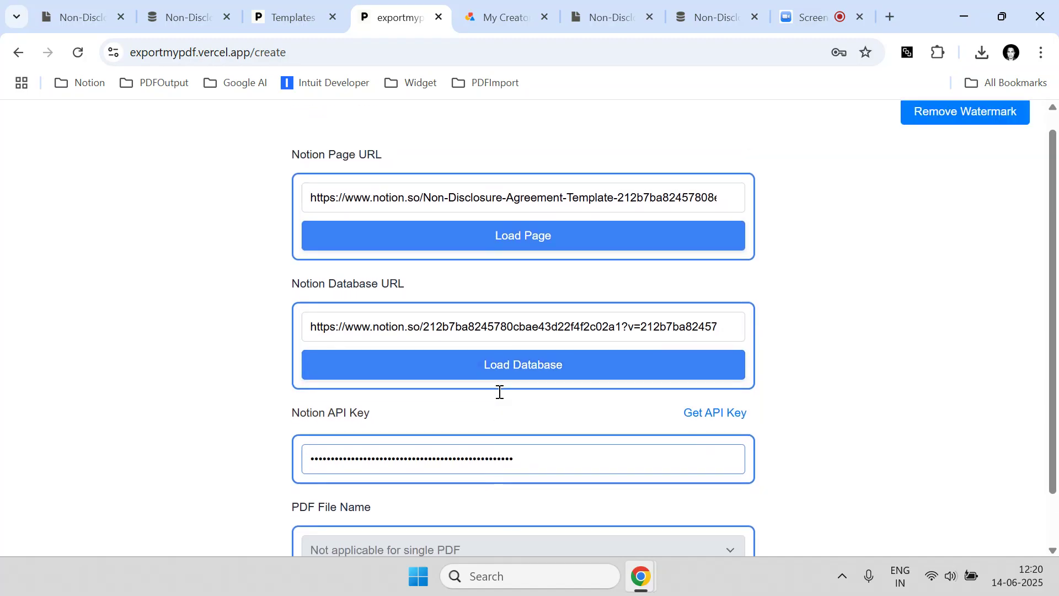
pyautogui.click(529, 252)
pyautogui.scroll(-2, 534, 312)
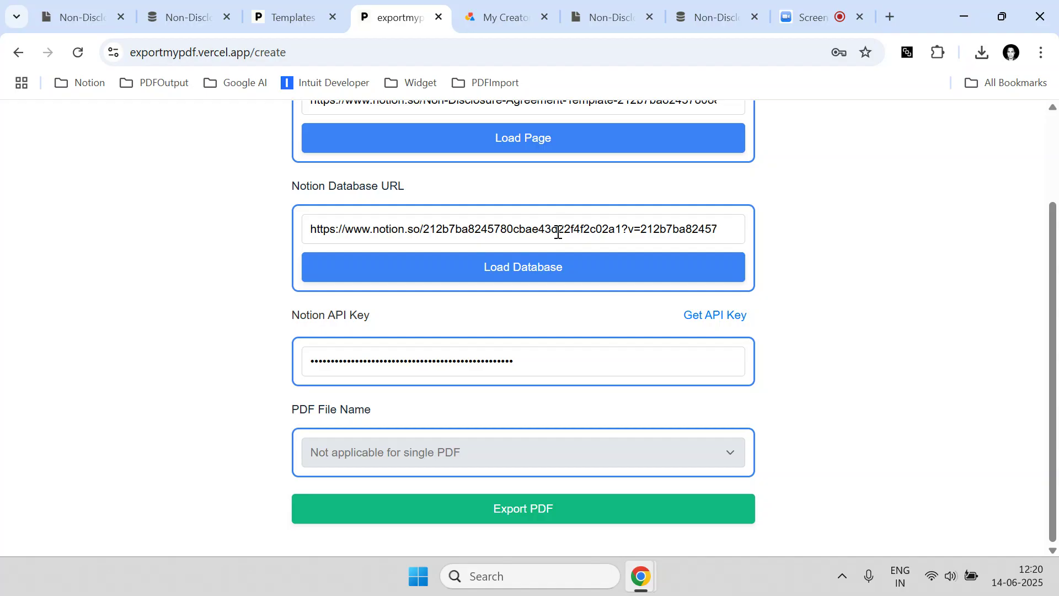
pyautogui.click(543, 270)
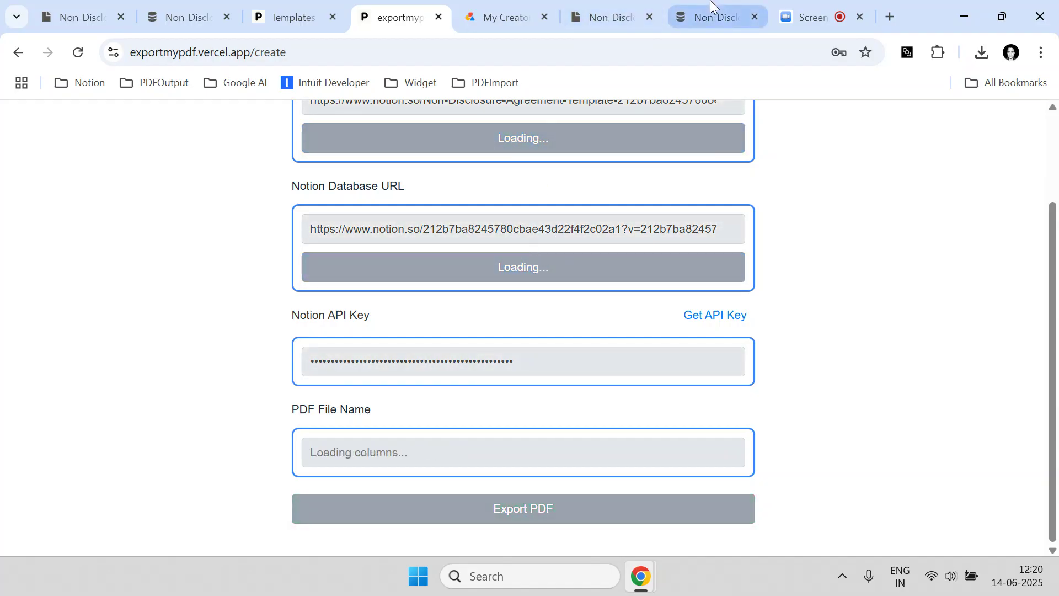
# Narrow the generatePDF column at the end of the Non-Disclosure Agreement Database and examine its checkboxes
pyautogui.click(711, 15)
pyautogui.moveTo(504, 549); pyautogui.dragTo(1022, 550)
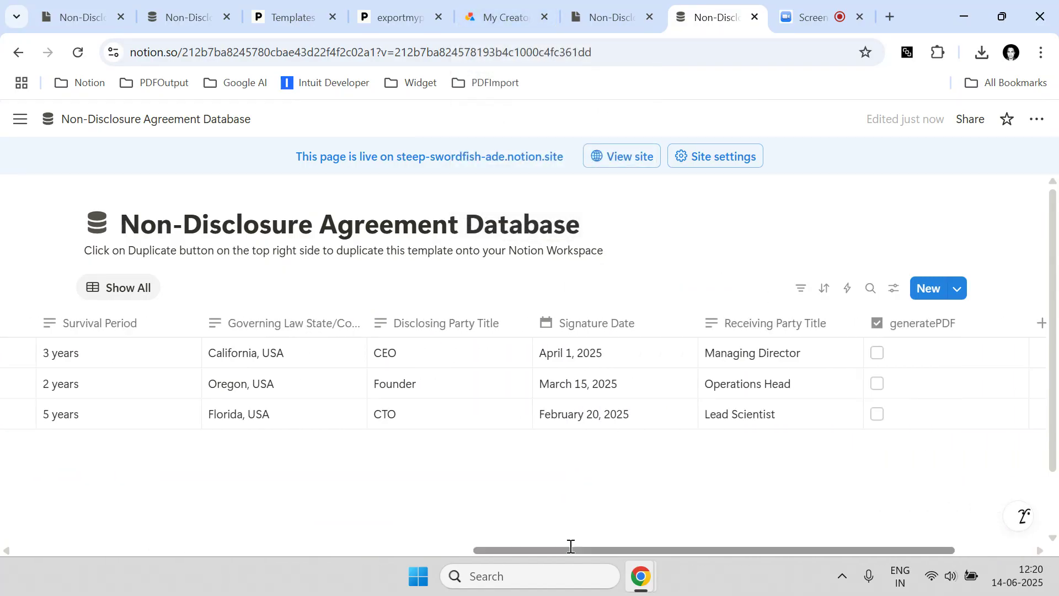
pyautogui.moveTo(523, 551); pyautogui.dragTo(667, 554)
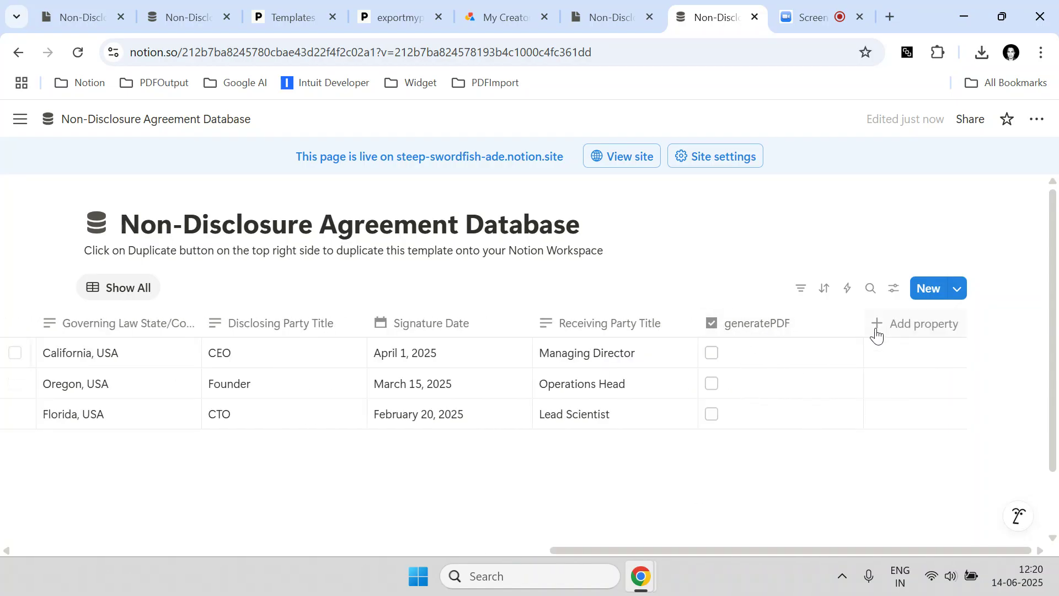
pyautogui.moveTo(861, 315); pyautogui.dragTo(800, 330)
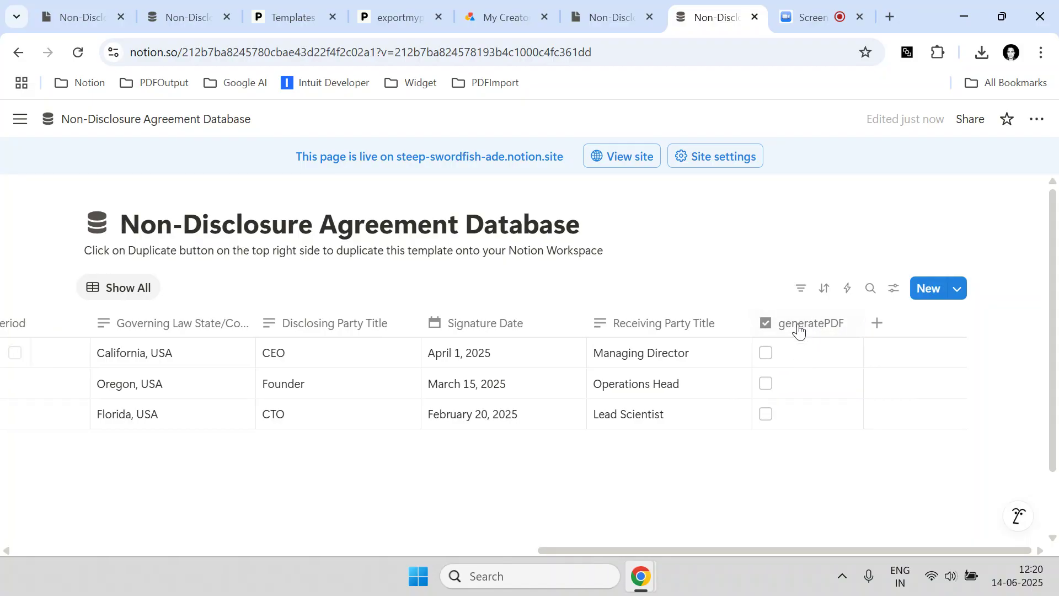
pyautogui.click(794, 5)
pyautogui.click(476, 516)
pyautogui.click(709, 15)
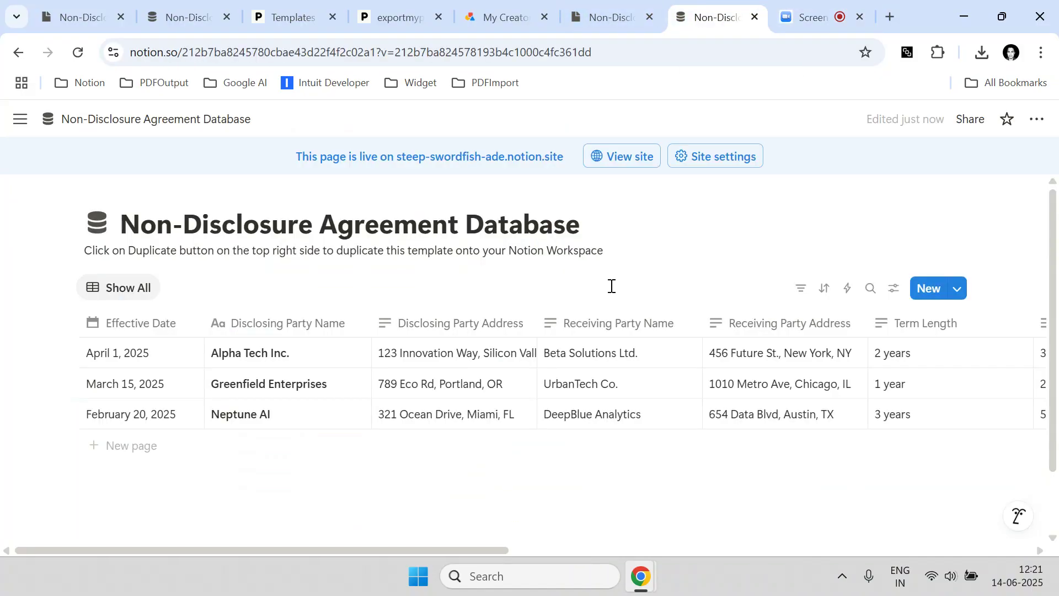
pyautogui.moveTo(463, 548); pyautogui.dragTo(988, 550)
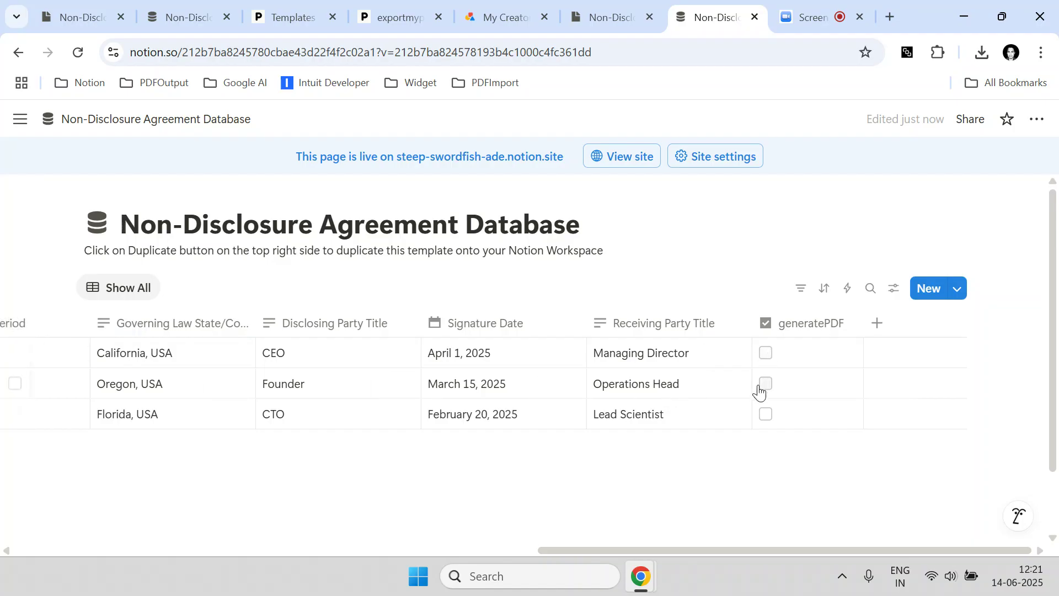
# Return to the ExportMyPDF form and load the Notion database again
pyautogui.click(434, 22)
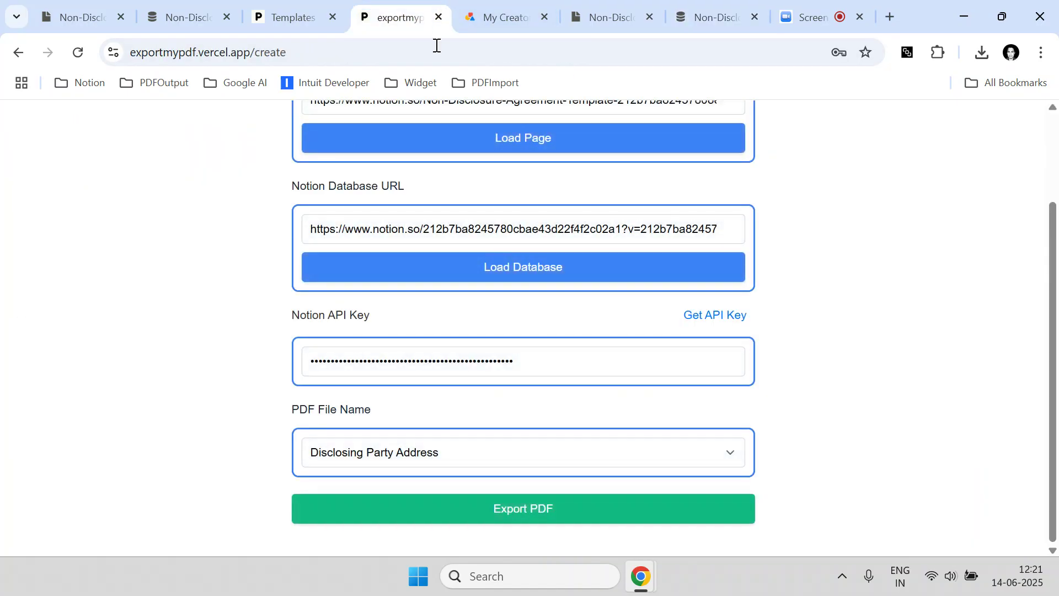
pyautogui.click(508, 267)
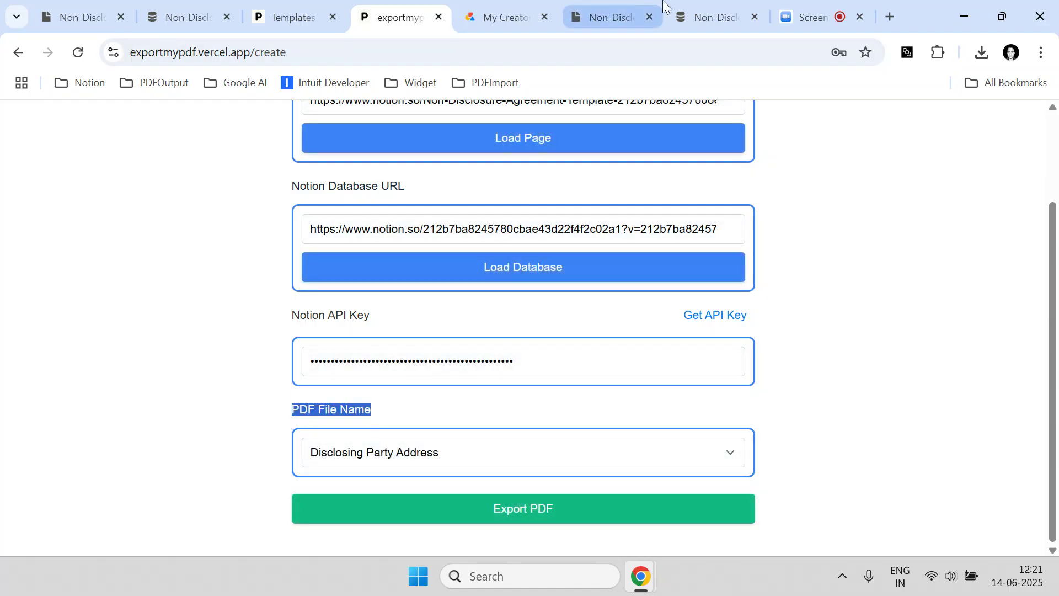
# Look over the Non-Disclosure Agreement Database columns and choose Receiving Party Name as the PDF file name in the ExportMyPDF form
pyautogui.click(712, 17)
pyautogui.moveTo(667, 544); pyautogui.dragTo(6, 546)
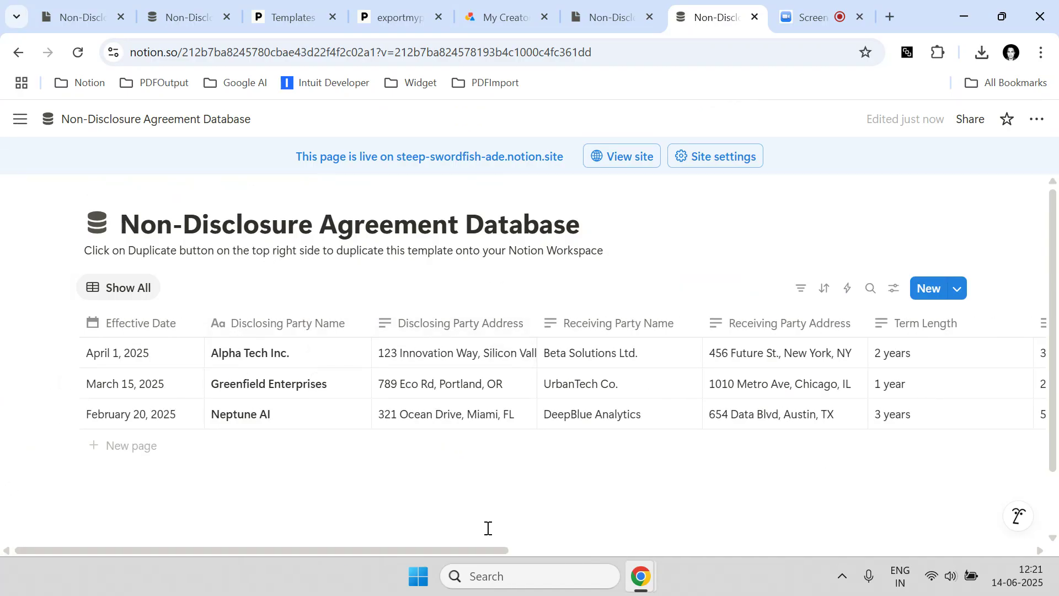
pyautogui.moveTo(501, 545); pyautogui.dragTo(402, 532)
pyautogui.click(398, 17)
pyautogui.click(367, 451)
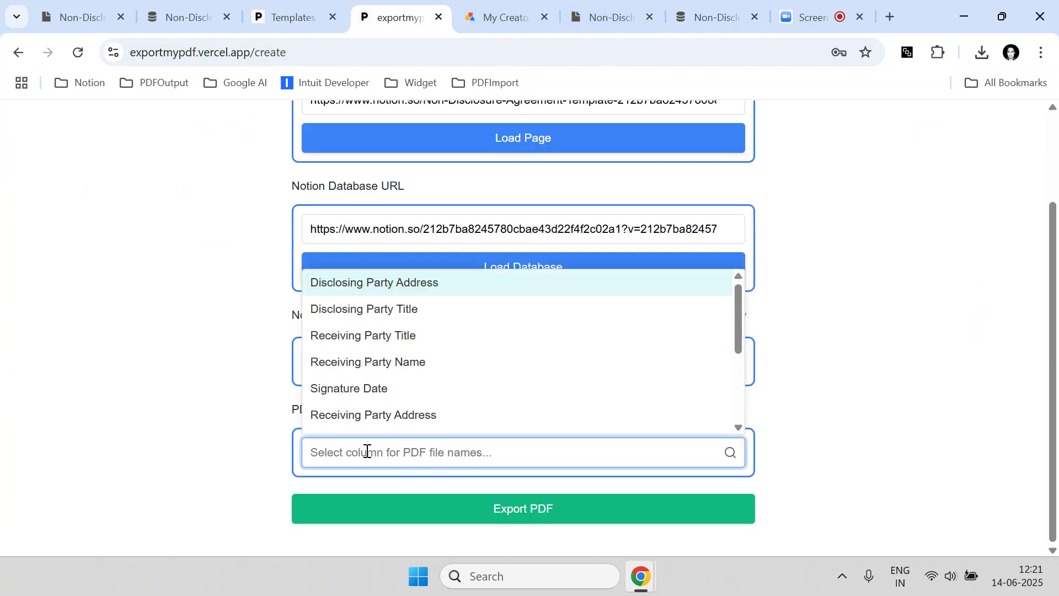
pyautogui.write('Rece')
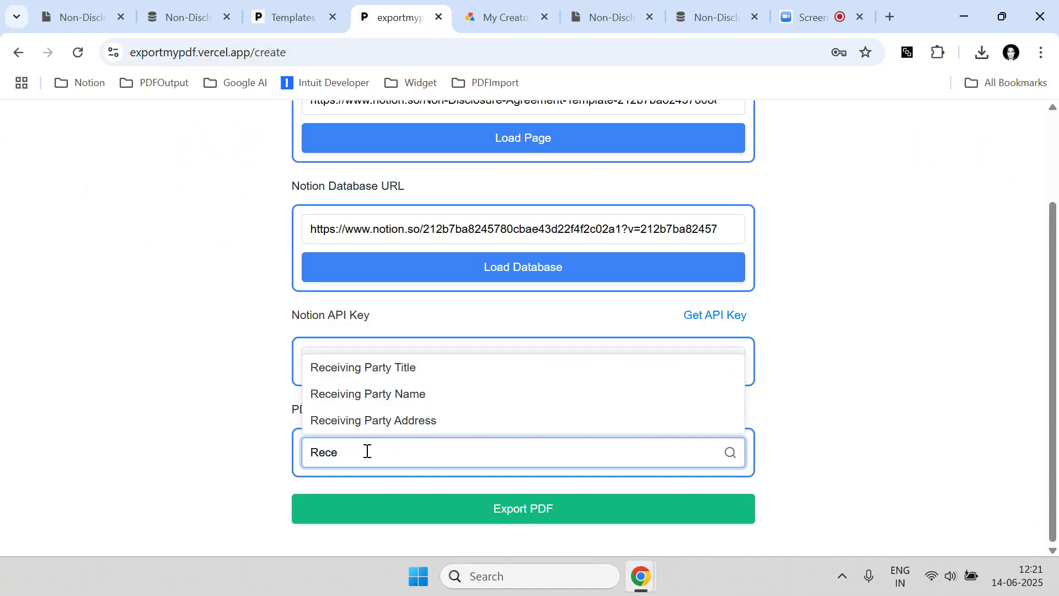
pyautogui.click(367, 398)
# Try to export the NDA PDFs from the ExportMyPDF form and read the resulting notification
pyautogui.scroll(2, 383, 443)
pyautogui.scroll(-2, 384, 444)
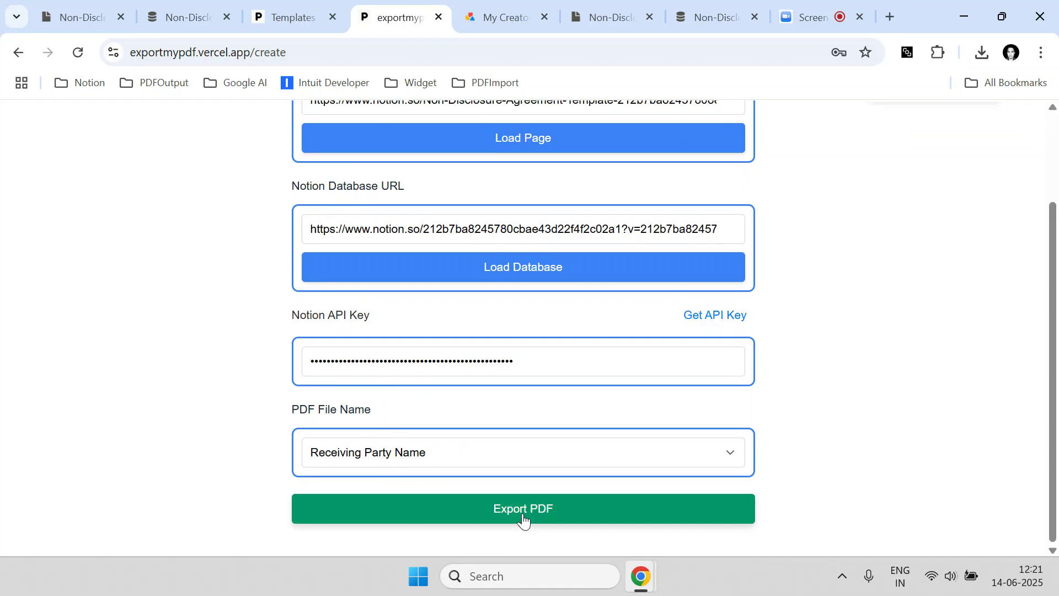
pyautogui.click(524, 520)
pyautogui.moveTo(744, 132); pyautogui.dragTo(874, 153)
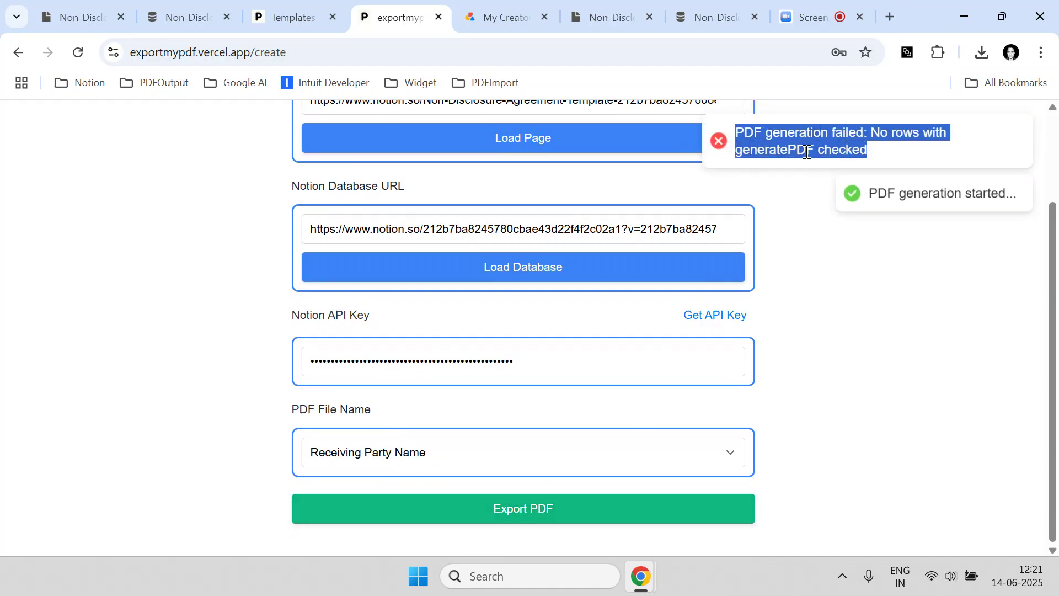
# Switch to the Non-Disclosure Agreement Database and enable generatePDF for the Alpha Tech Inc. and Greenfield Enterprises rows
pyautogui.click(721, 7)
pyautogui.moveTo(432, 549); pyautogui.dragTo(978, 546)
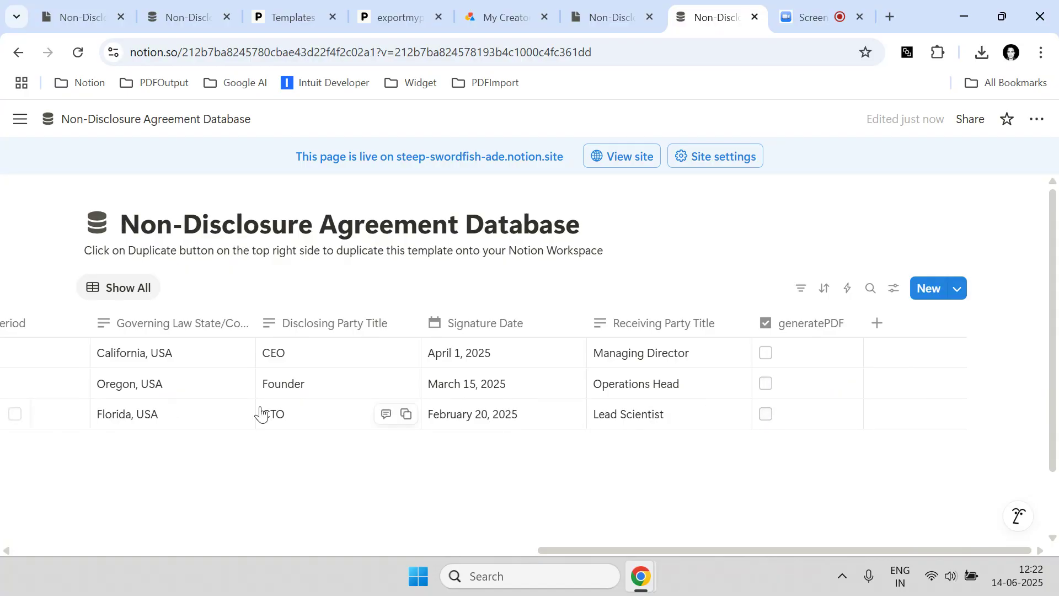
pyautogui.moveTo(590, 554); pyautogui.dragTo(147, 538)
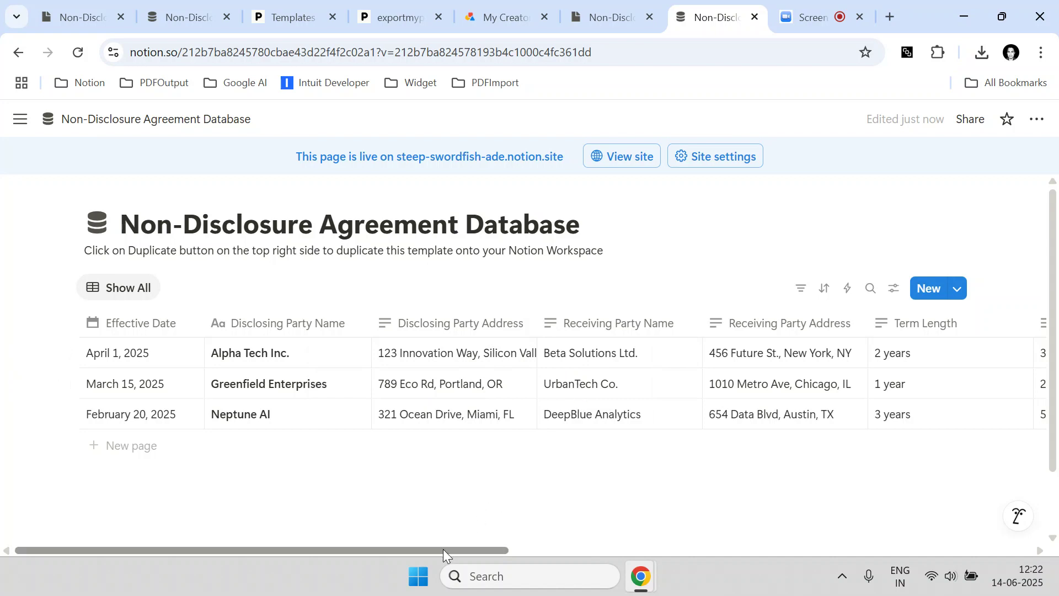
pyautogui.moveTo(444, 552); pyautogui.dragTo(932, 513)
pyautogui.click(790, 354)
pyautogui.click(790, 389)
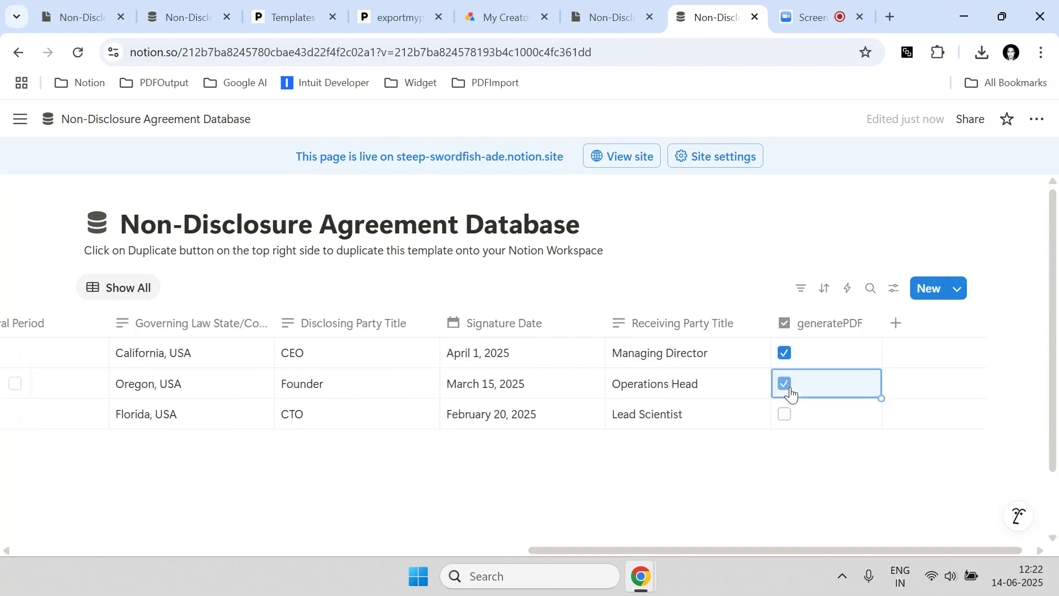
# Reload the Notion database in the ExportMyPDF form and choose Receiving Party Name as the PDF file name
pyautogui.click(411, 15)
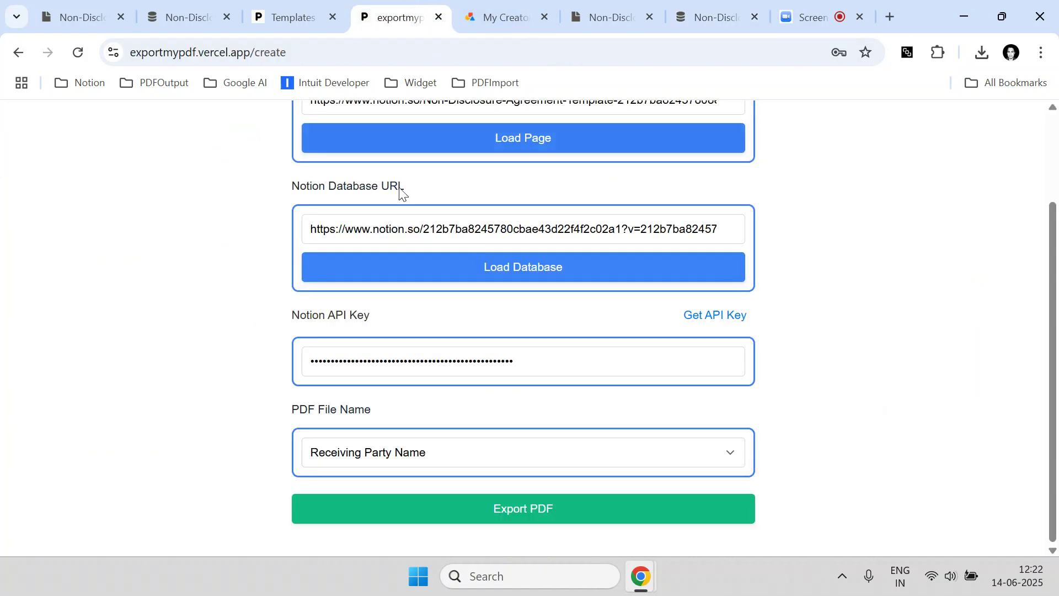
pyautogui.click(492, 278)
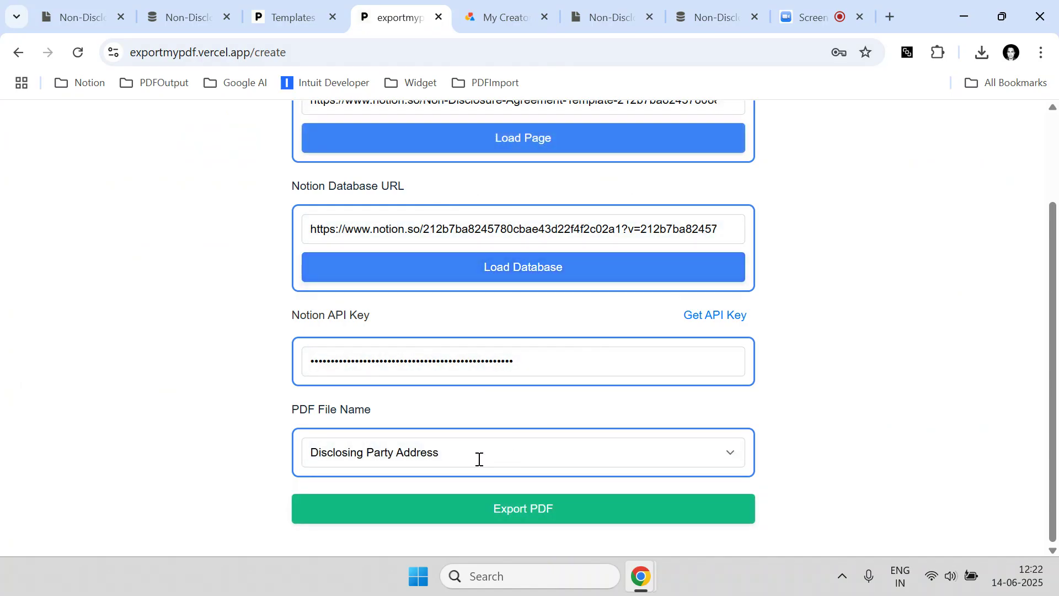
pyautogui.click(479, 459)
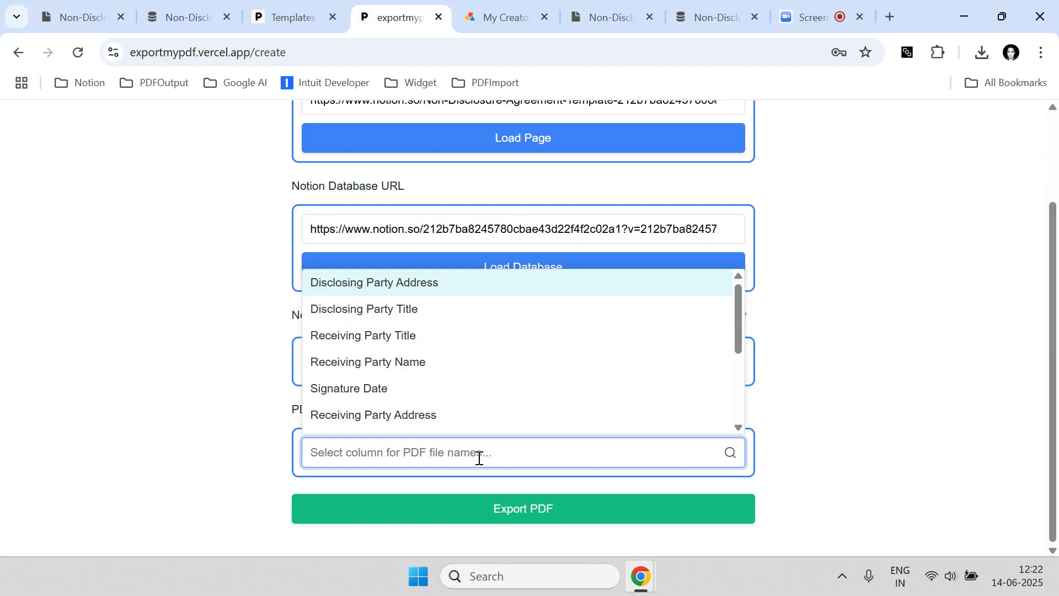
pyautogui.click(698, 17)
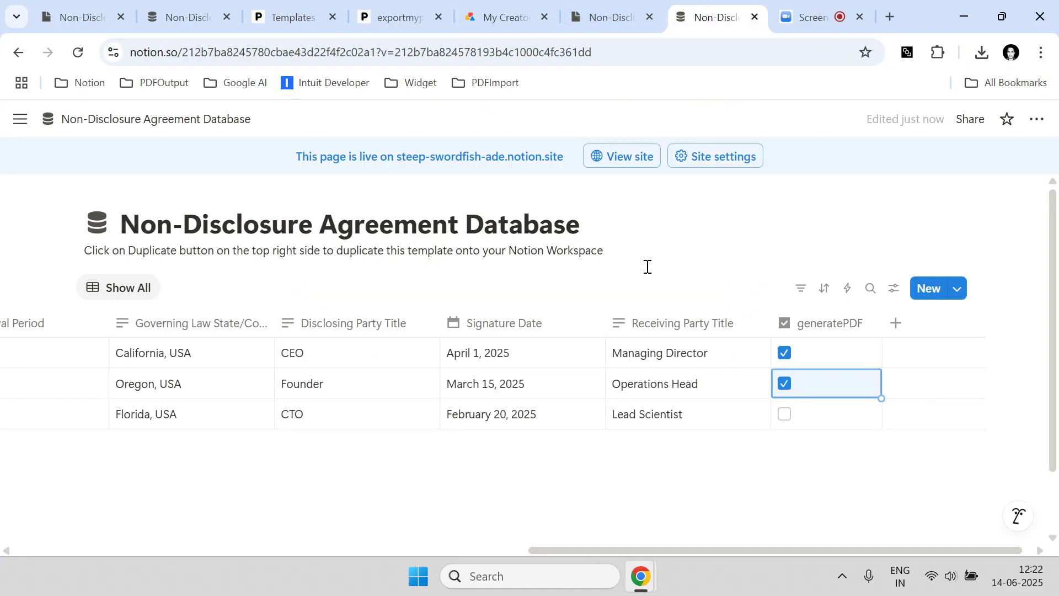
pyautogui.moveTo(661, 549); pyautogui.dragTo(114, 561)
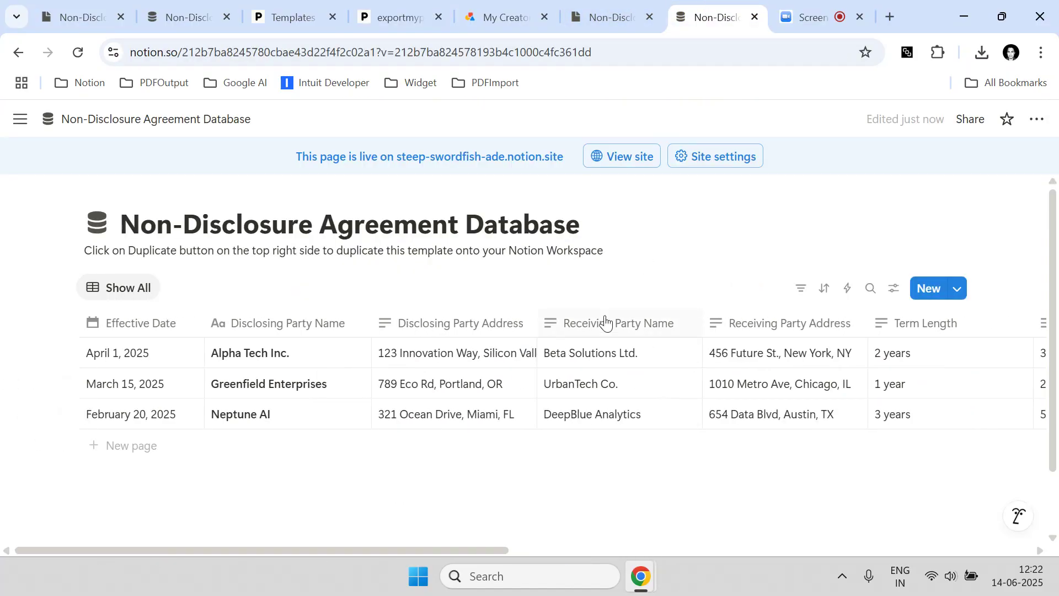
pyautogui.click(402, 17)
pyautogui.write('Rece')
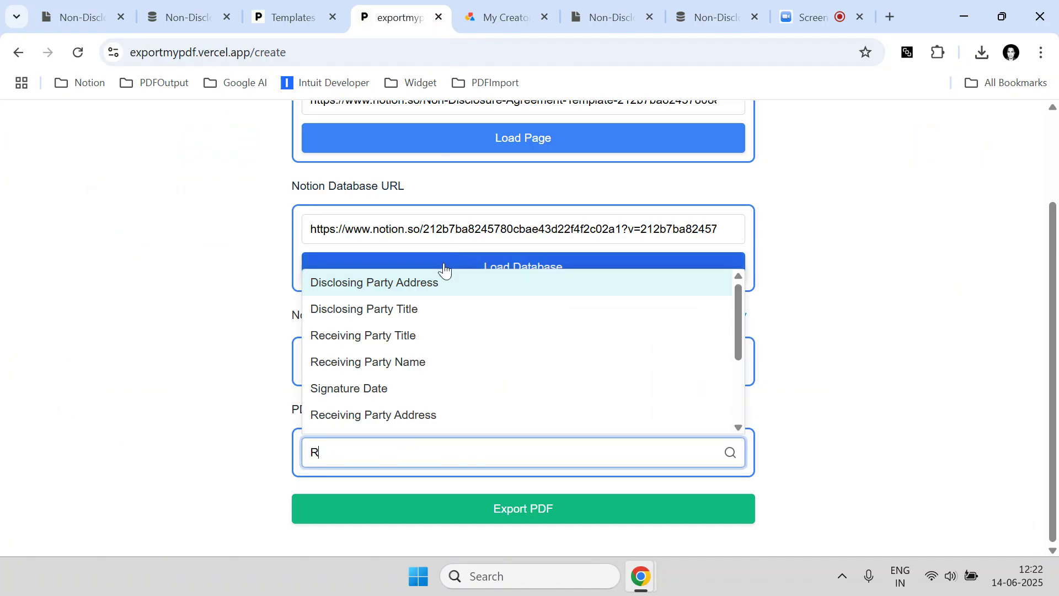
pyautogui.click(404, 405)
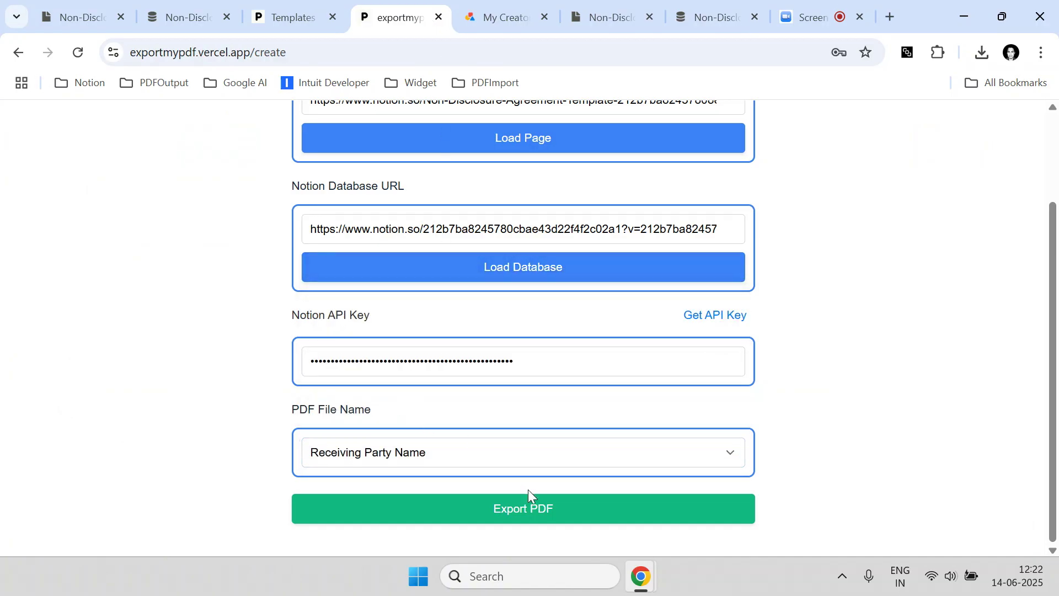
# Export the NDA PDFs and examine the filled-in dates and party names in the first print preview
pyautogui.click(529, 504)
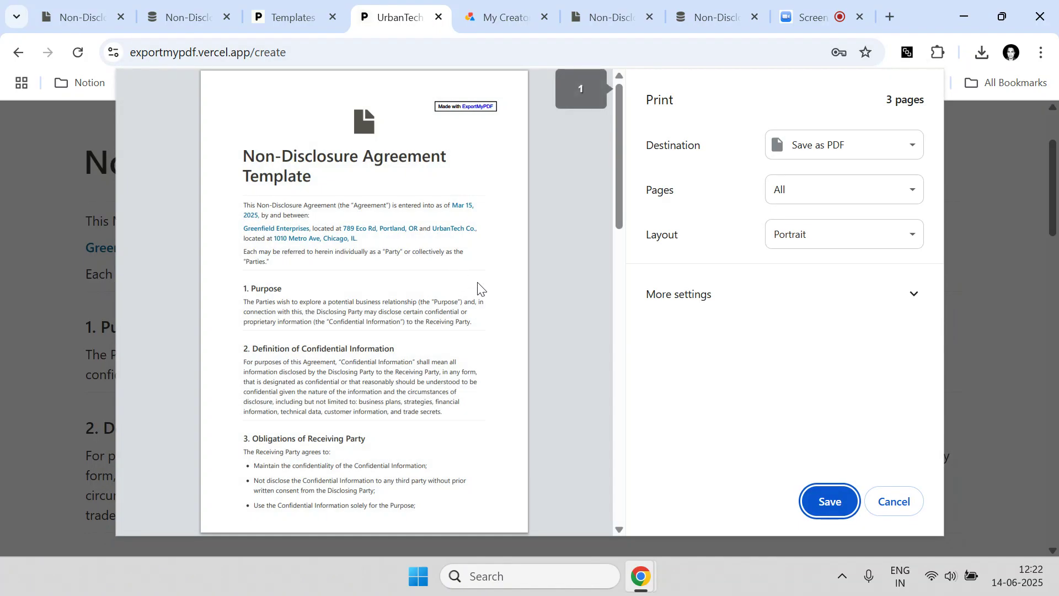
pyautogui.doubleClick(454, 207)
pyautogui.moveTo(475, 216); pyautogui.dragTo(253, 215)
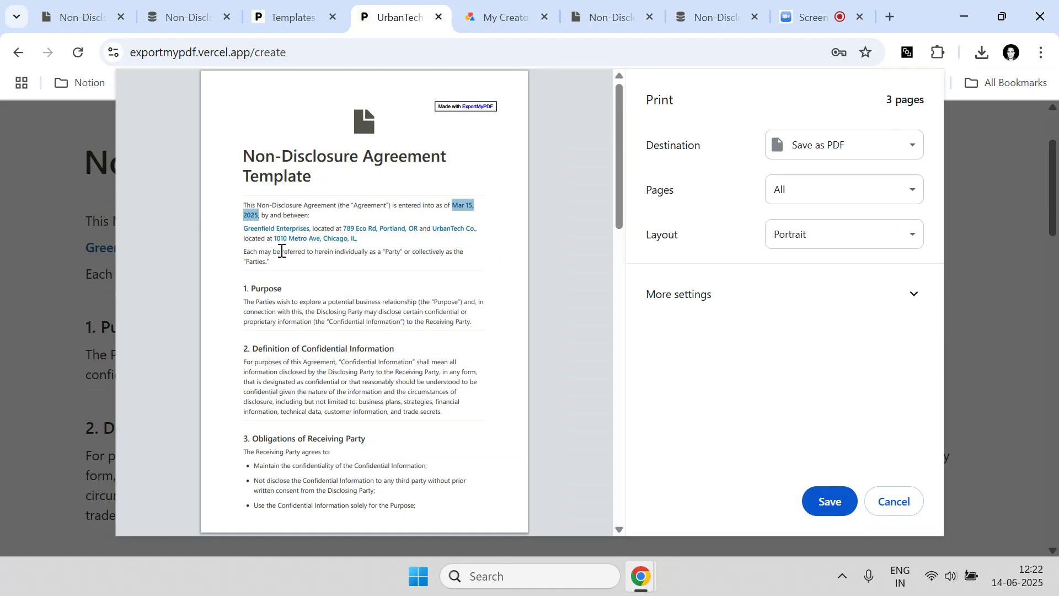
pyautogui.scroll(-15, 281, 251)
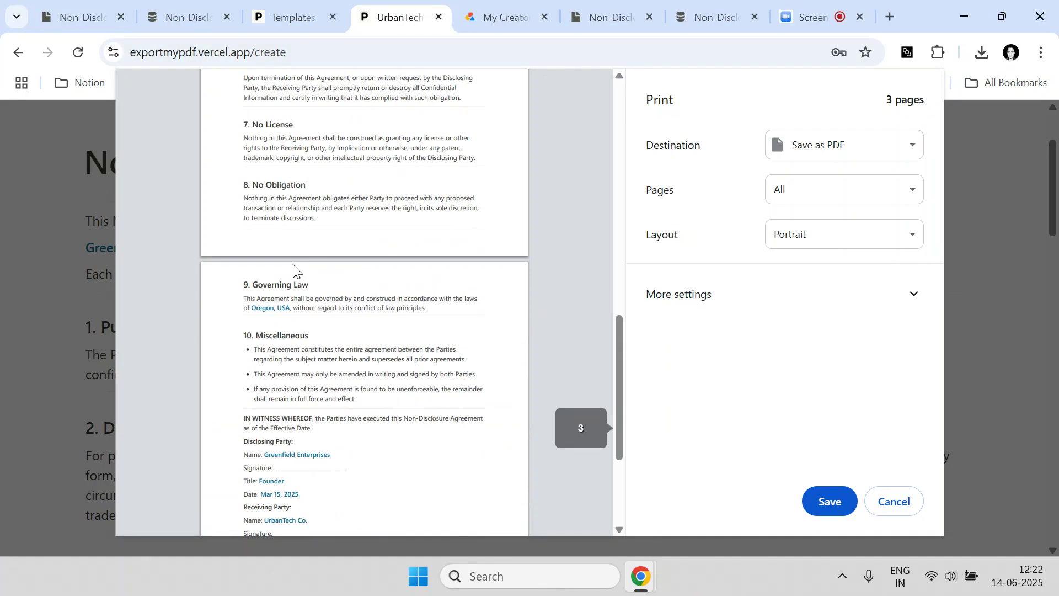
pyautogui.scroll(15, 293, 264)
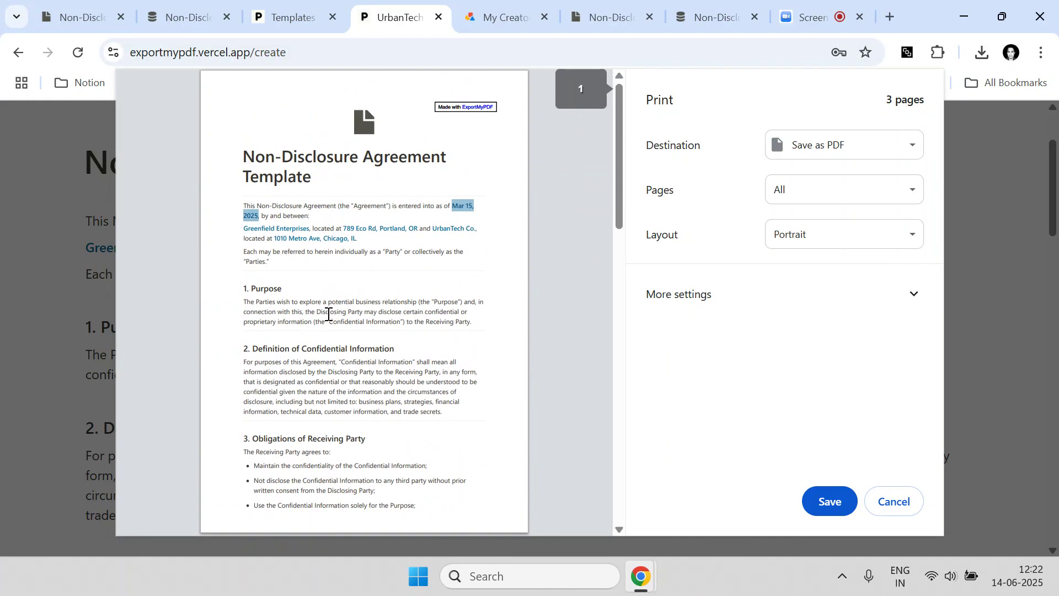
pyautogui.scroll(-20, 329, 314)
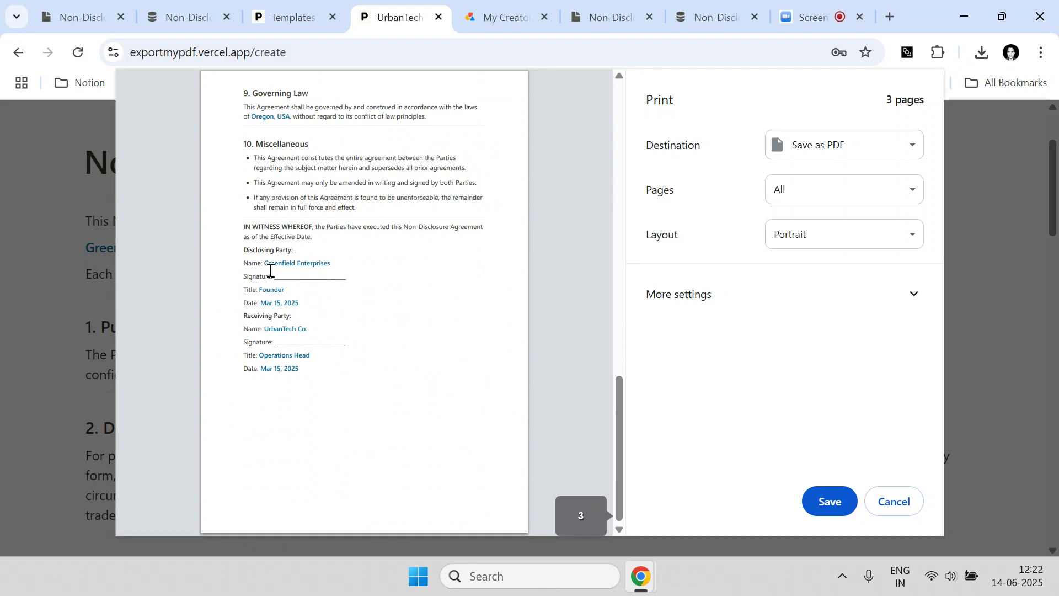
pyautogui.moveTo(266, 266); pyautogui.dragTo(330, 259)
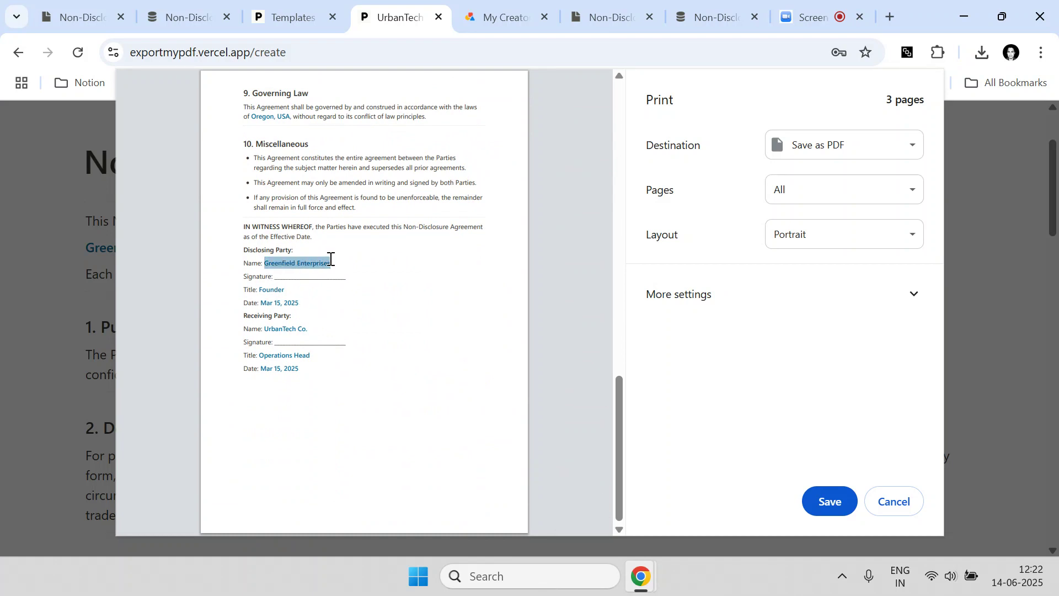
# Compare the print preview with the Greenfield Enterprises row in the Notion database
pyautogui.click(712, 17)
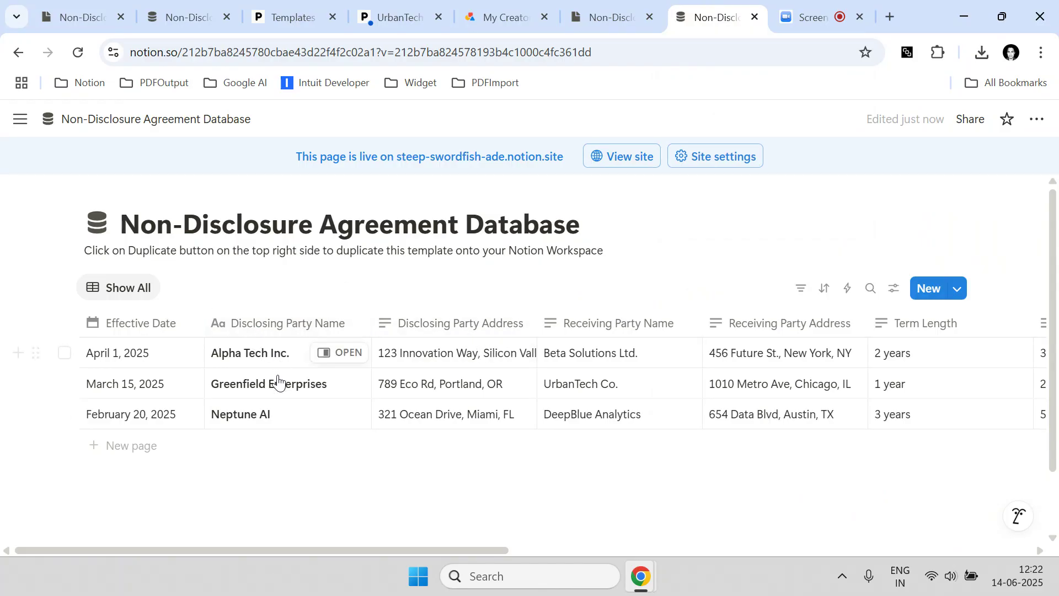
pyautogui.click(63, 384)
pyautogui.click(398, 16)
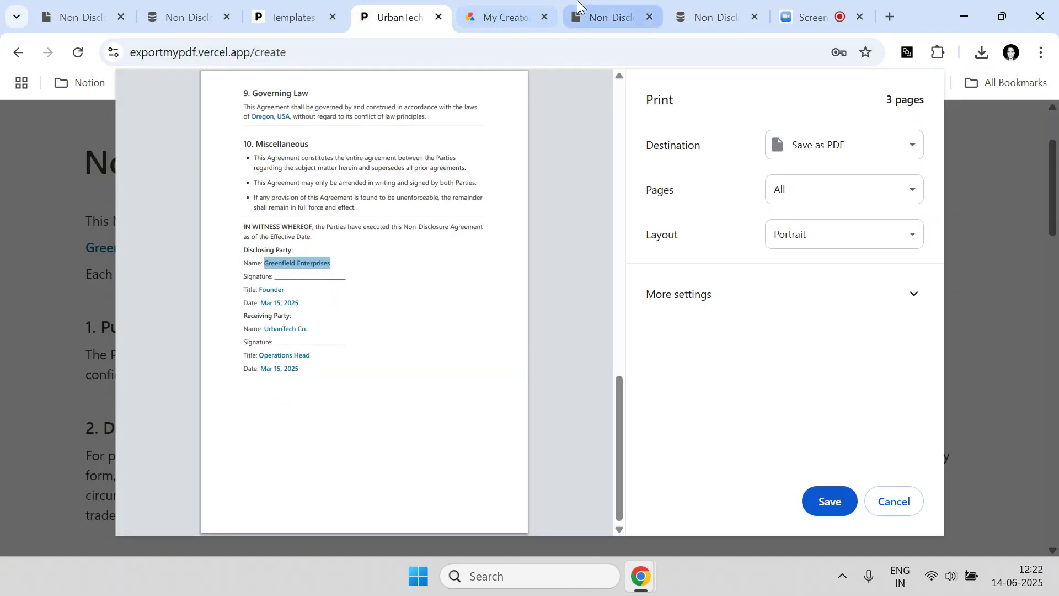
pyautogui.click(715, 17)
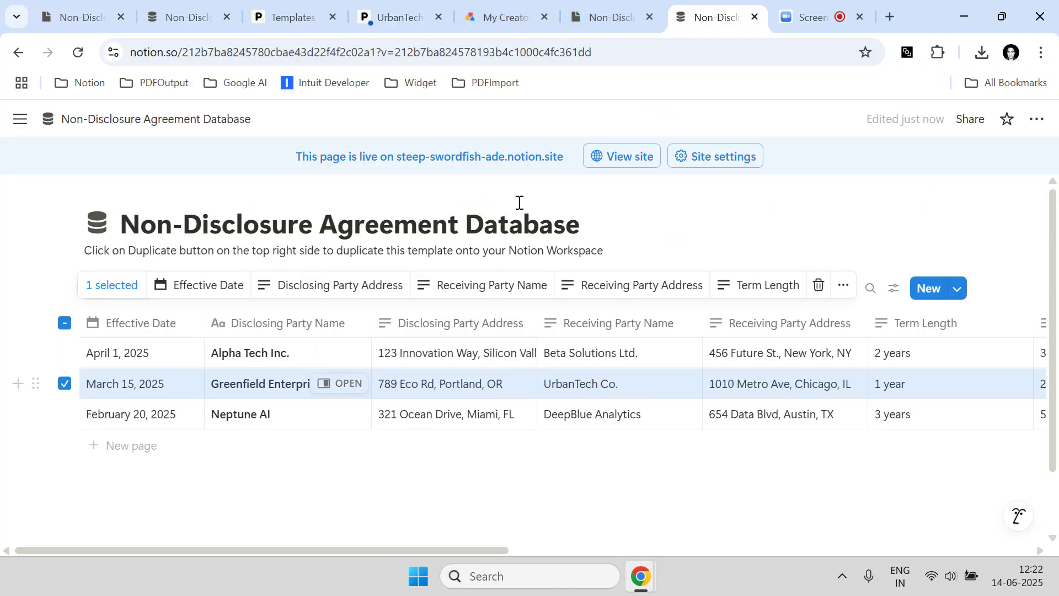
pyautogui.click(412, 22)
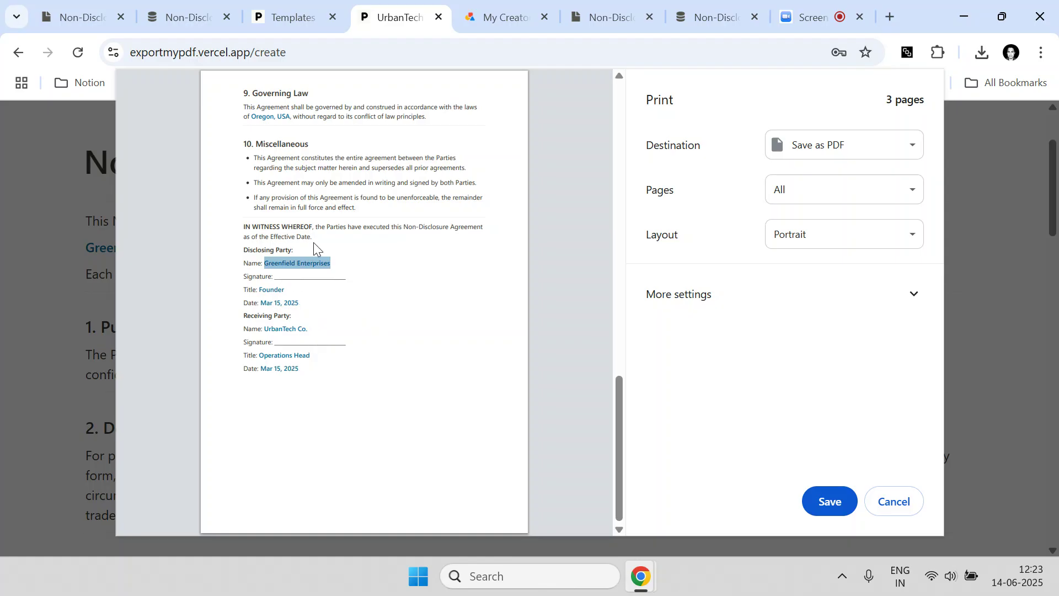
# Review the Greenfield Enterprises NDA preview and its additional print settings
pyautogui.scroll(15, 305, 303)
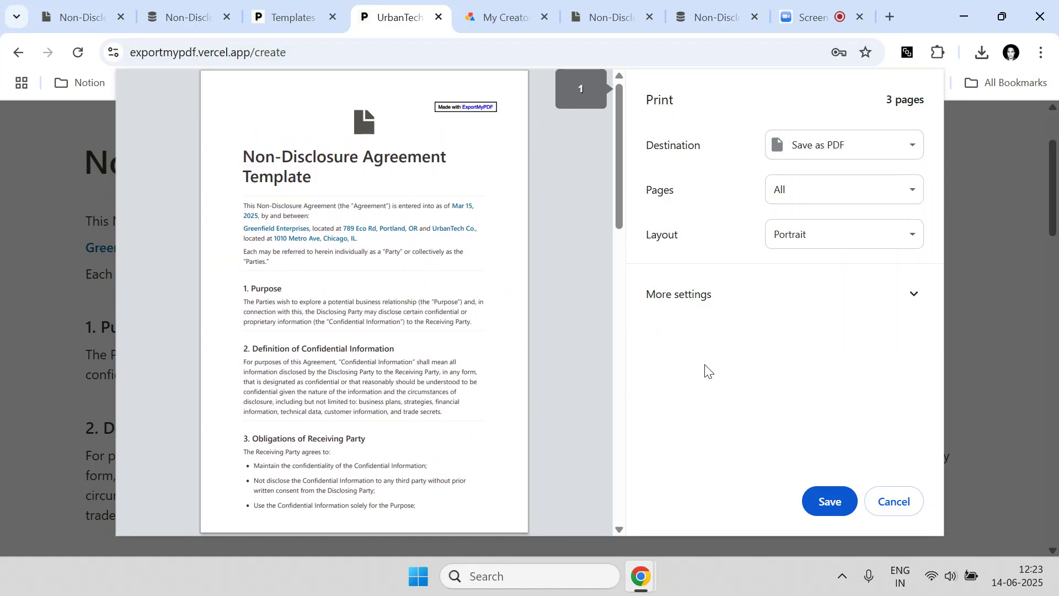
pyautogui.click(693, 299)
pyautogui.scroll(-2, 714, 309)
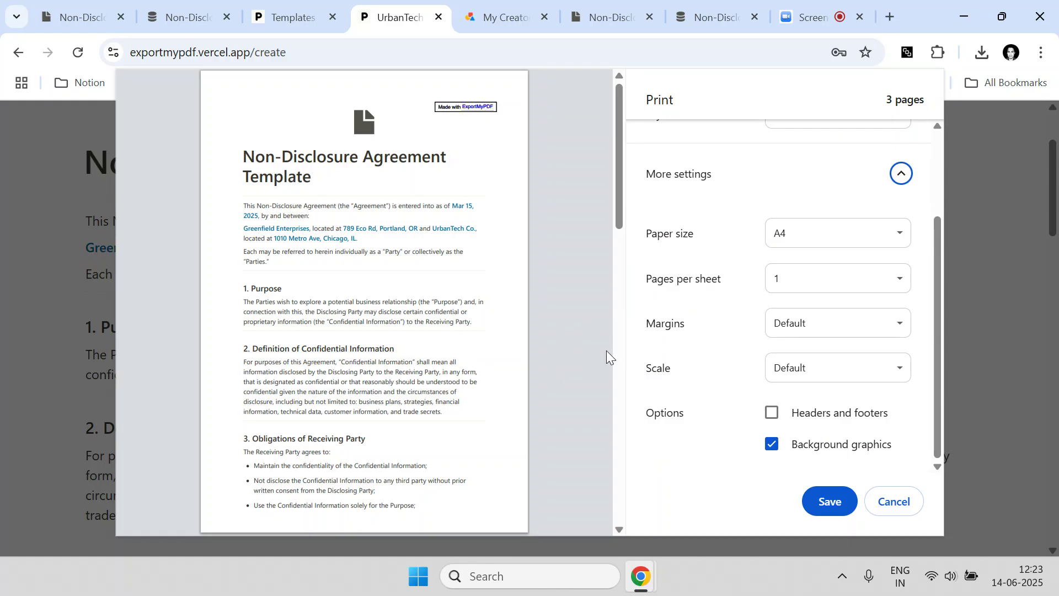
pyautogui.scroll(-15, 605, 342)
pyautogui.click(833, 503)
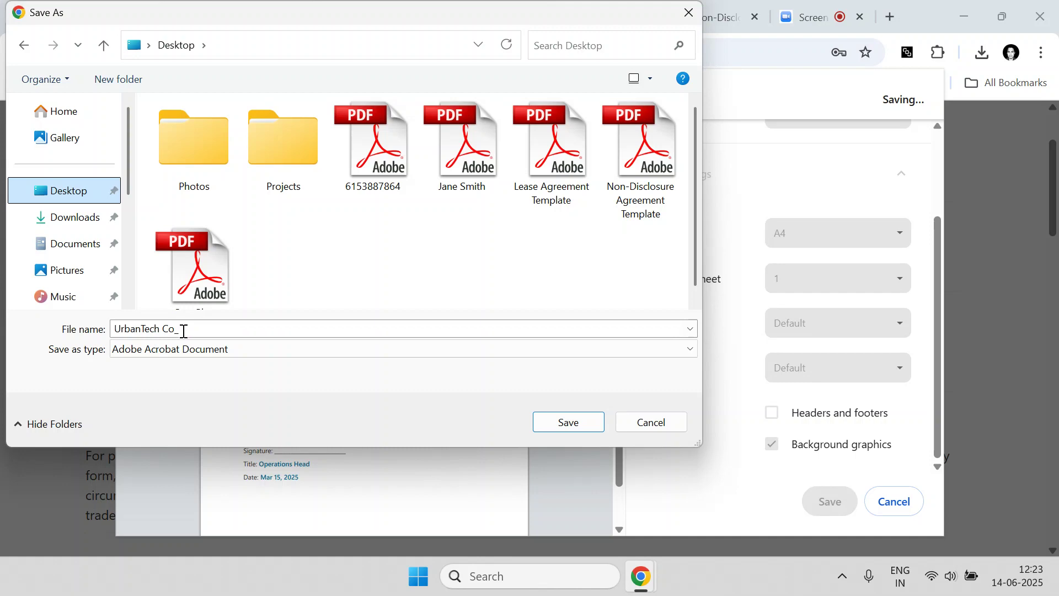
pyautogui.click(674, 419)
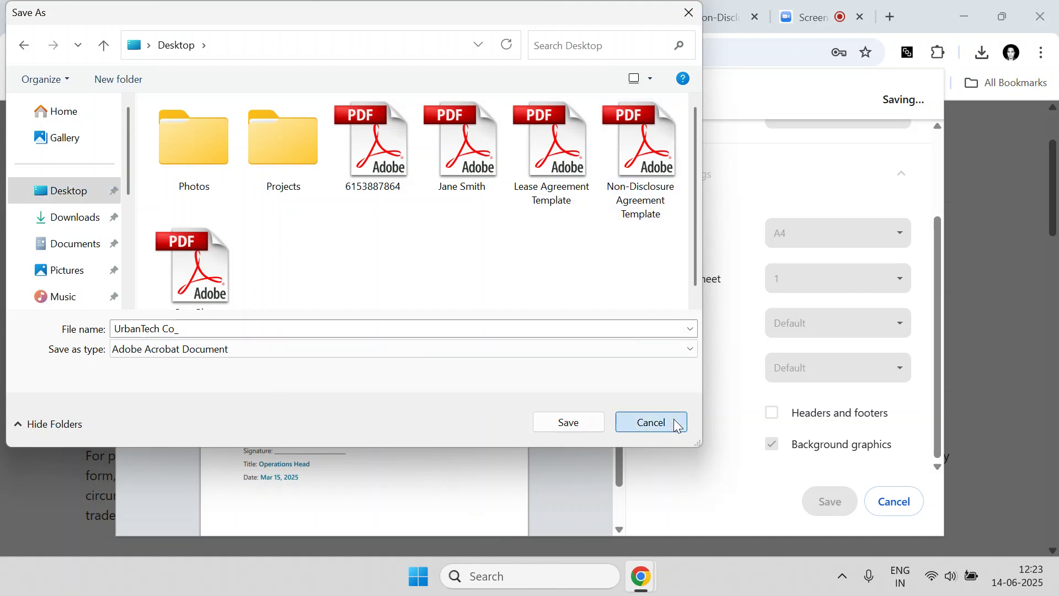
pyautogui.click(712, 17)
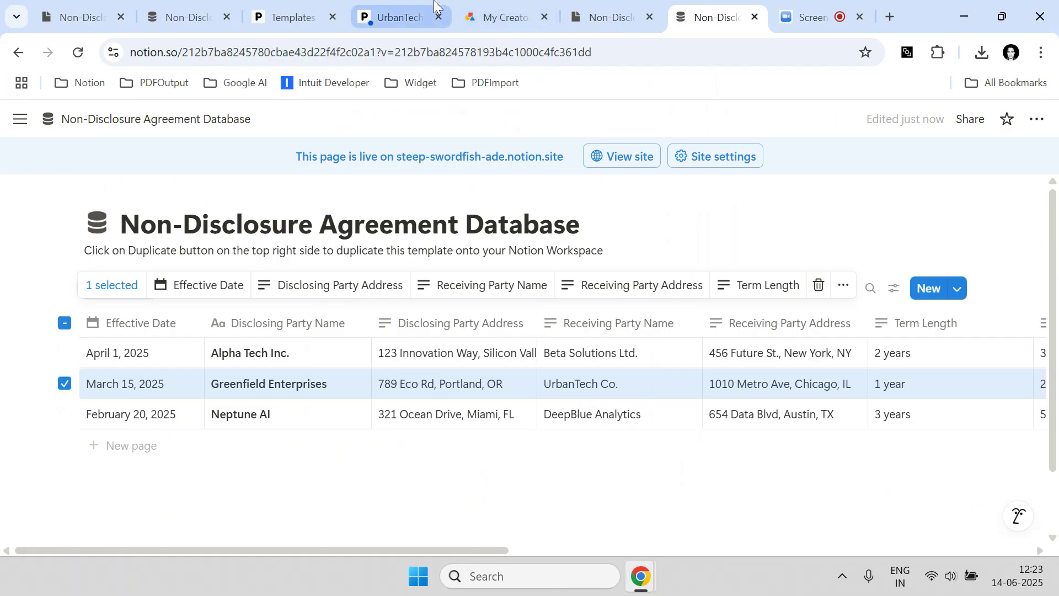
pyautogui.click(409, 5)
# Save the Greenfield Enterprises NDA as a PDF named UrbanTech Co, without the trailing underscore
pyautogui.click(822, 496)
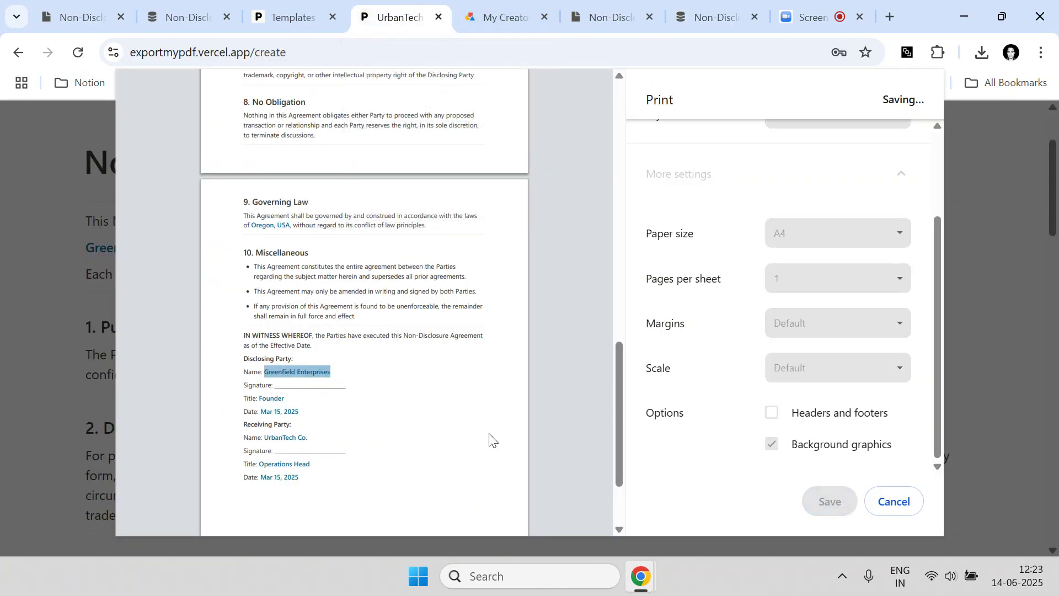
pyautogui.click(220, 329)
pyautogui.press('BackSpace')
pyautogui.click(589, 426)
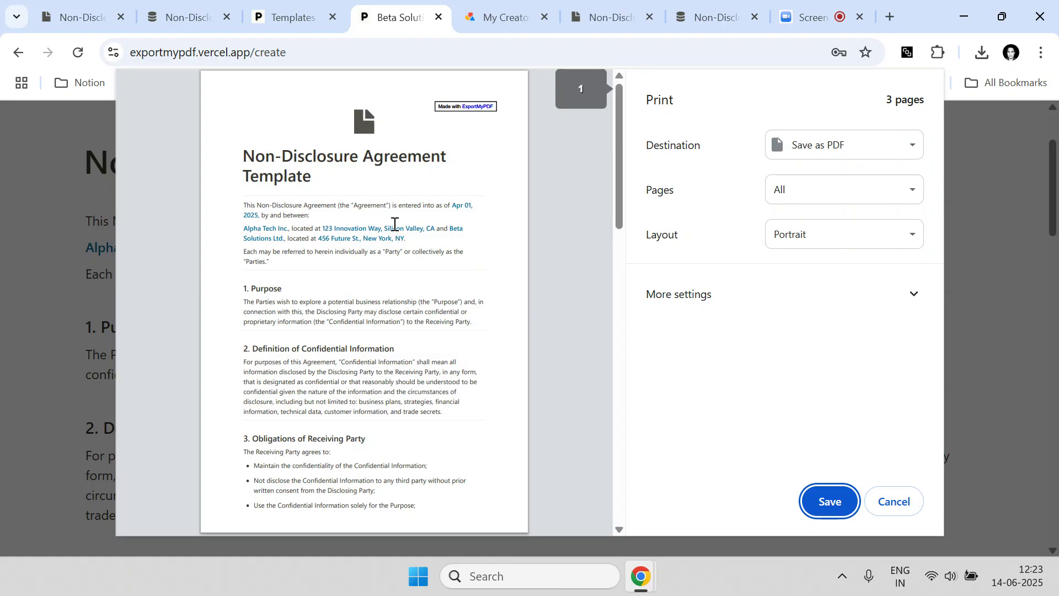
# Review the Alpha Tech Inc. and Beta Solutions Ltd. NDA preview and save it as a PDF on the Desktop
pyautogui.scroll(-15, 306, 248)
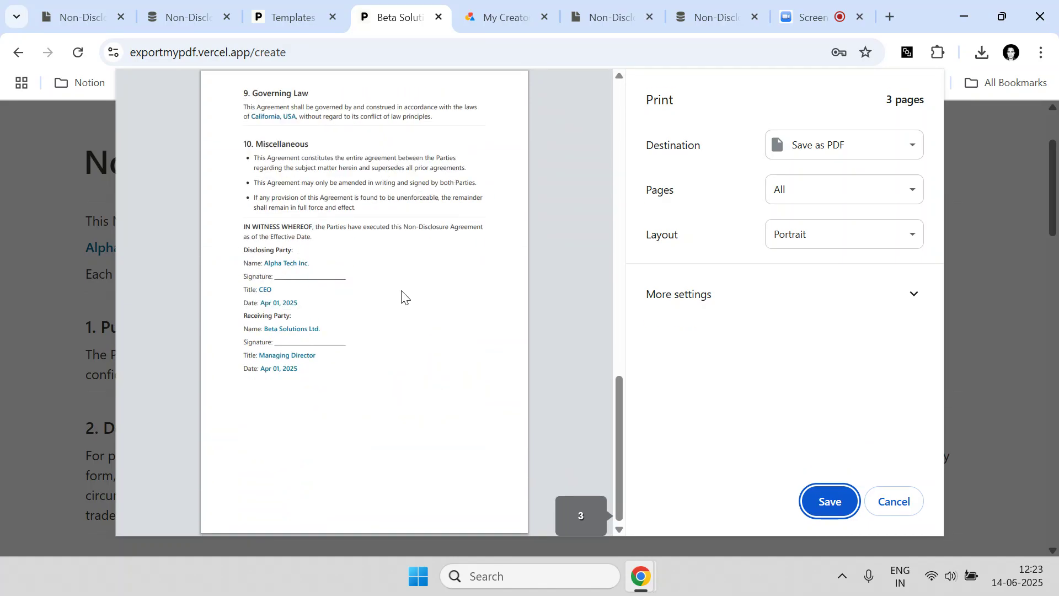
pyautogui.click(806, 502)
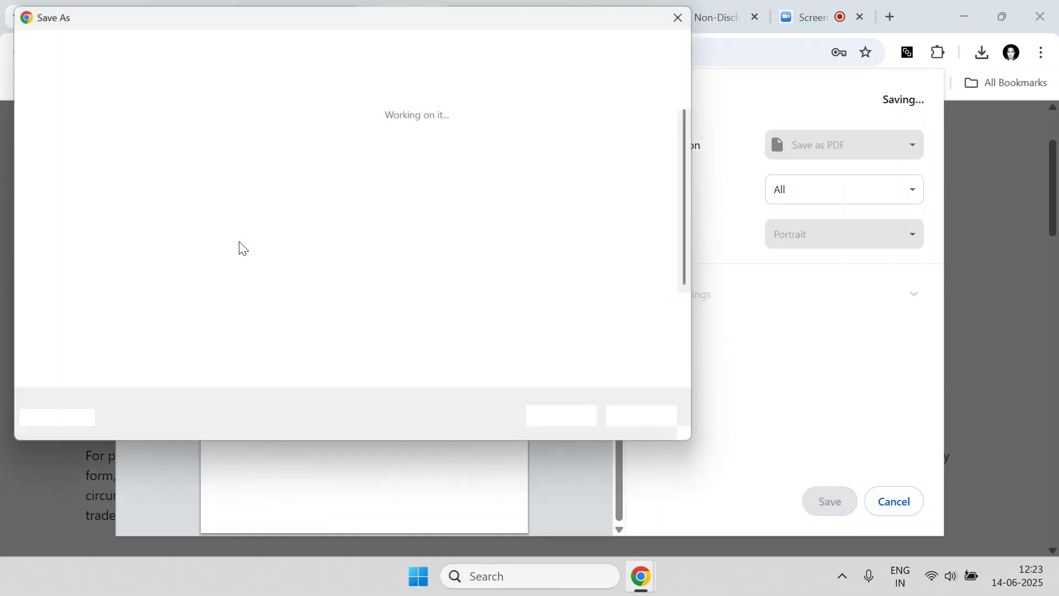
pyautogui.click(76, 194)
pyautogui.click(561, 423)
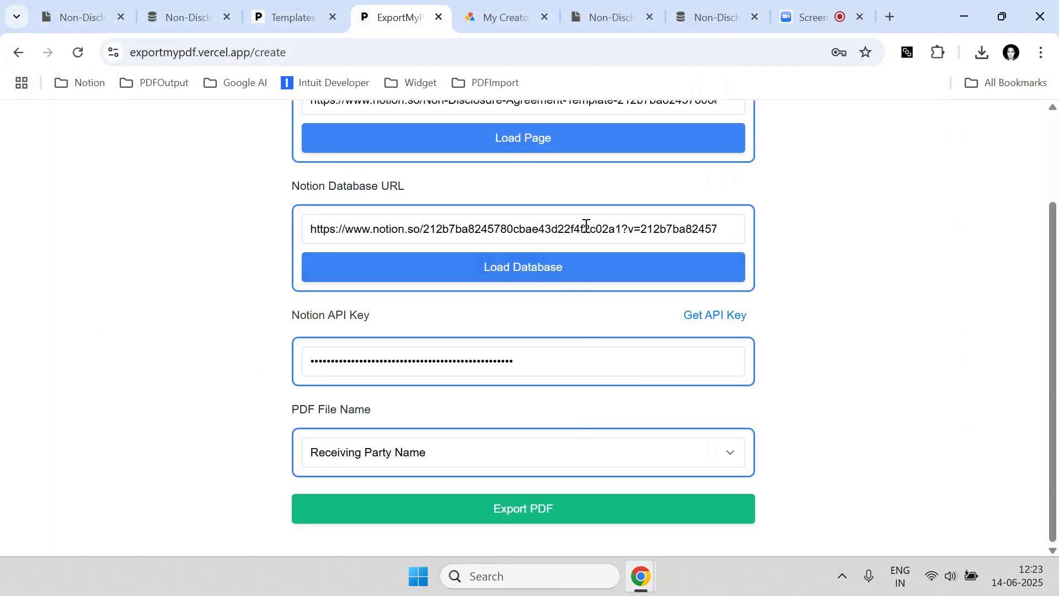
# Select the Alpha Tech Inc. row alongside Greenfield Enterprises in the Notion database and inspect their generatePDF checkboxes
pyautogui.click(712, 17)
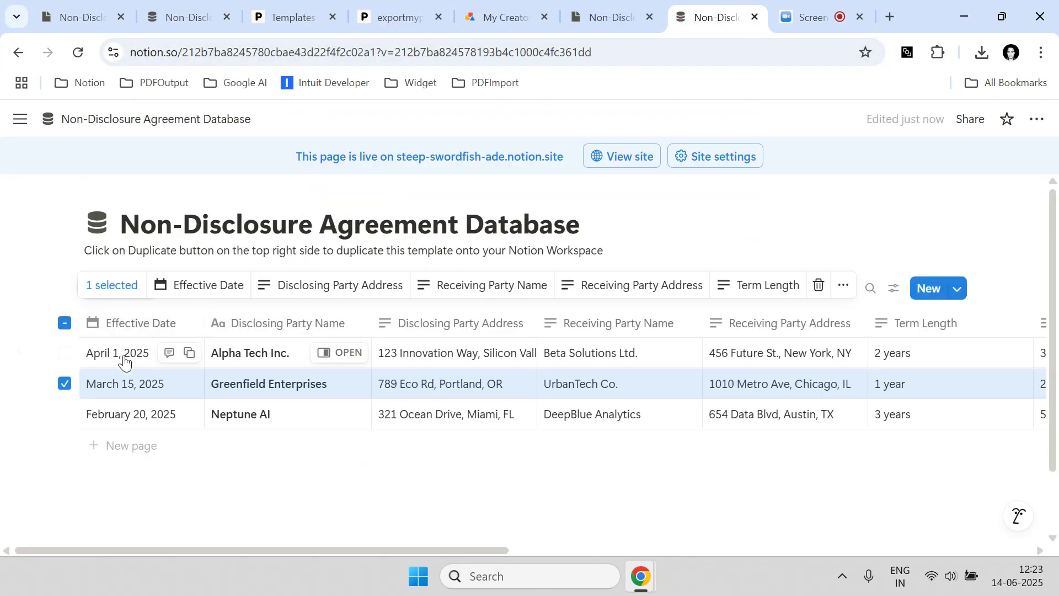
pyautogui.click(64, 353)
pyautogui.moveTo(227, 548); pyautogui.dragTo(810, 565)
# Open the UrbanTech Co PDF from the desktop, read through its filled-in NDA details down to the signature section, and close it
pyautogui.click(965, 7)
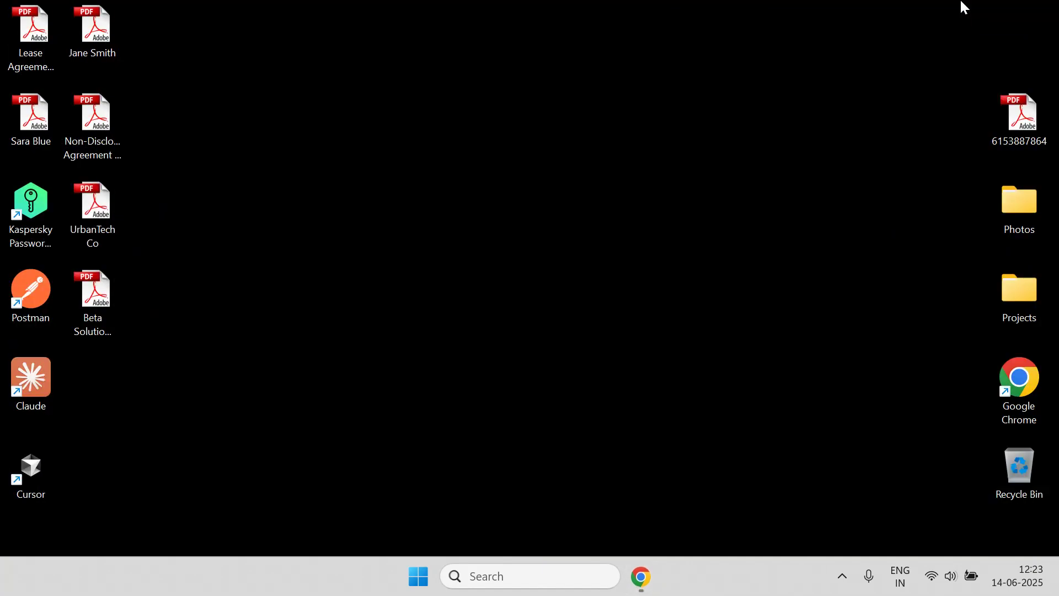
pyautogui.click(101, 315)
pyautogui.doubleClick(111, 230)
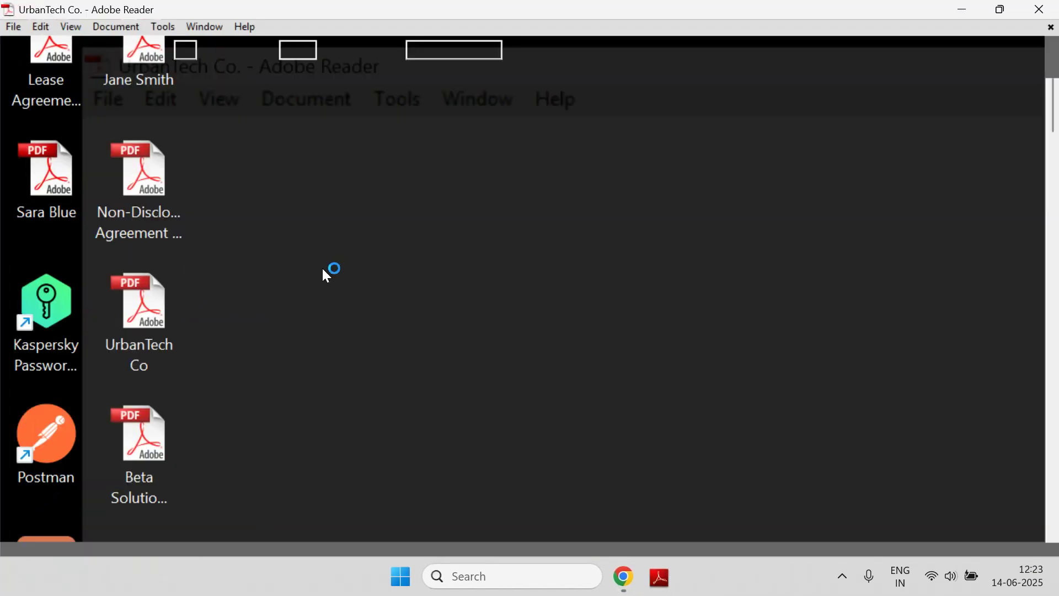
pyautogui.scroll(-8, 515, 353)
pyautogui.scroll(-18, 519, 365)
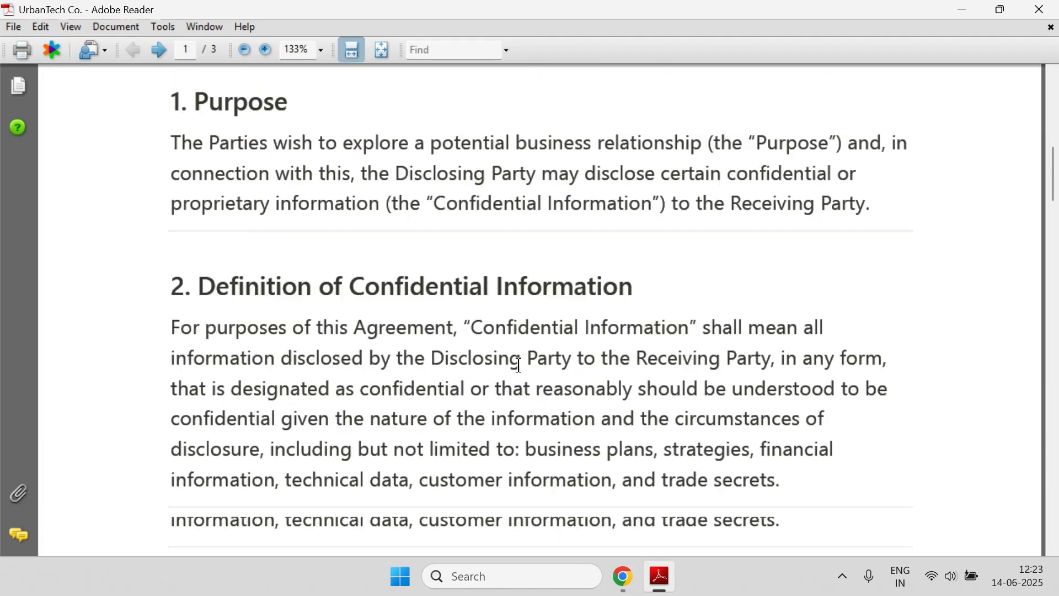
pyautogui.scroll(-9, 518, 365)
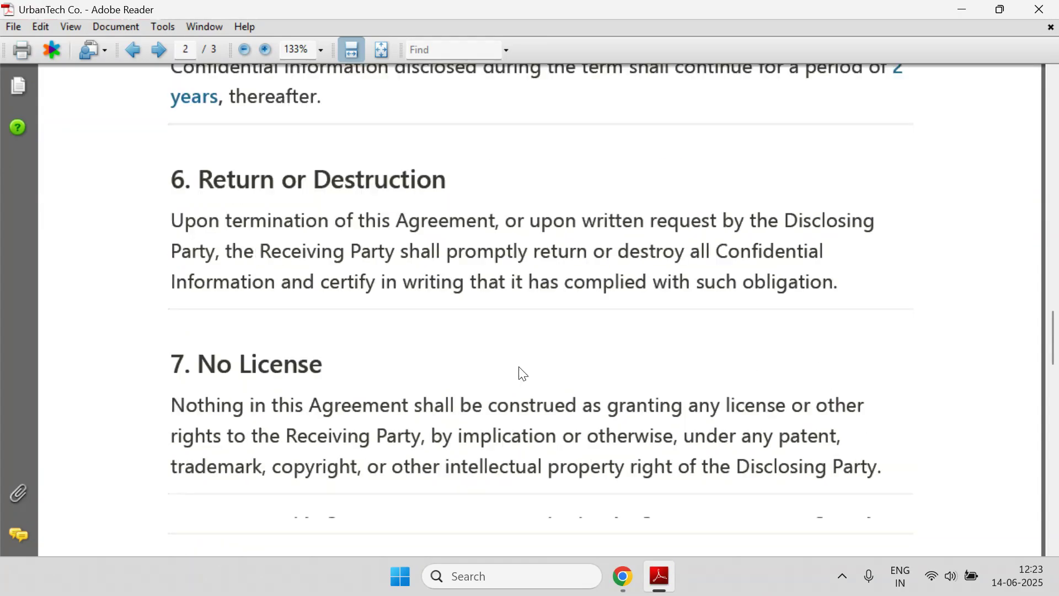
pyautogui.scroll(-12, 534, 384)
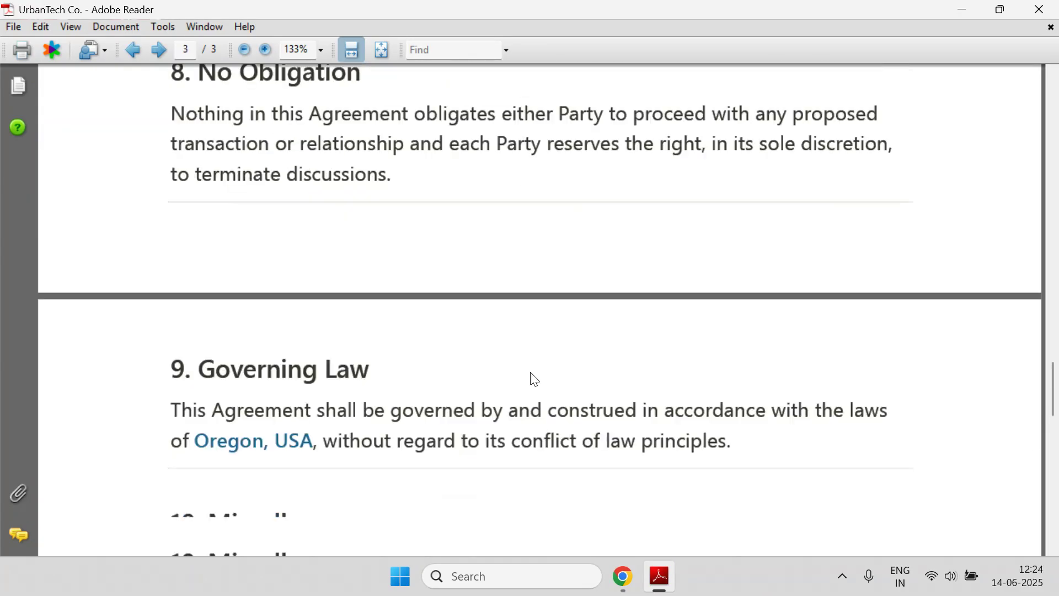
pyautogui.moveTo(196, 283); pyautogui.dragTo(312, 283)
pyautogui.scroll(-10, 428, 331)
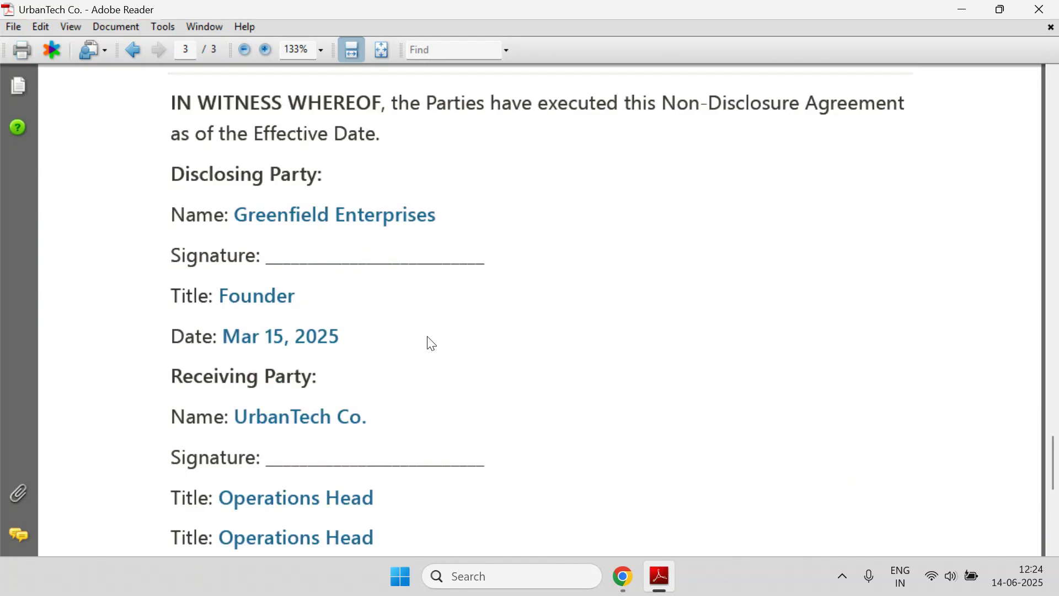
pyautogui.scroll(-1, 432, 344)
pyautogui.scroll(3, 894, 331)
pyautogui.moveTo(1054, 456)
pyautogui.mouseDown()
pyautogui.moveTo(1033, 142)
pyautogui.moveTo(1052, 83)
pyautogui.mouseUp()
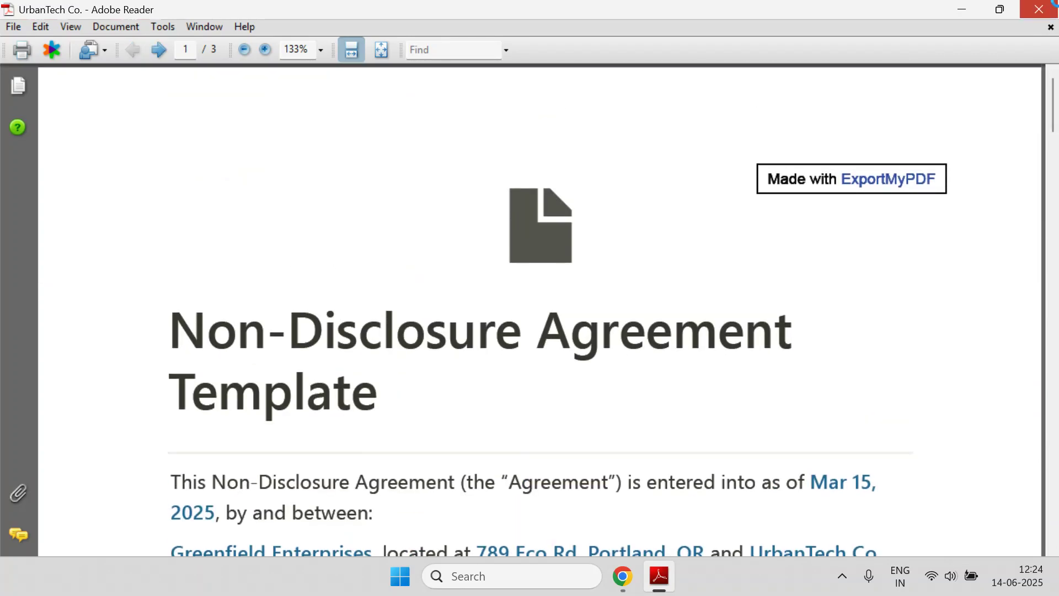
pyautogui.hotkey('alt', 'F4')
# Open the Beta Solutions Ltd. PDF from the desktop, read its party details and opening clauses, and close it
pyautogui.doubleClick(113, 301)
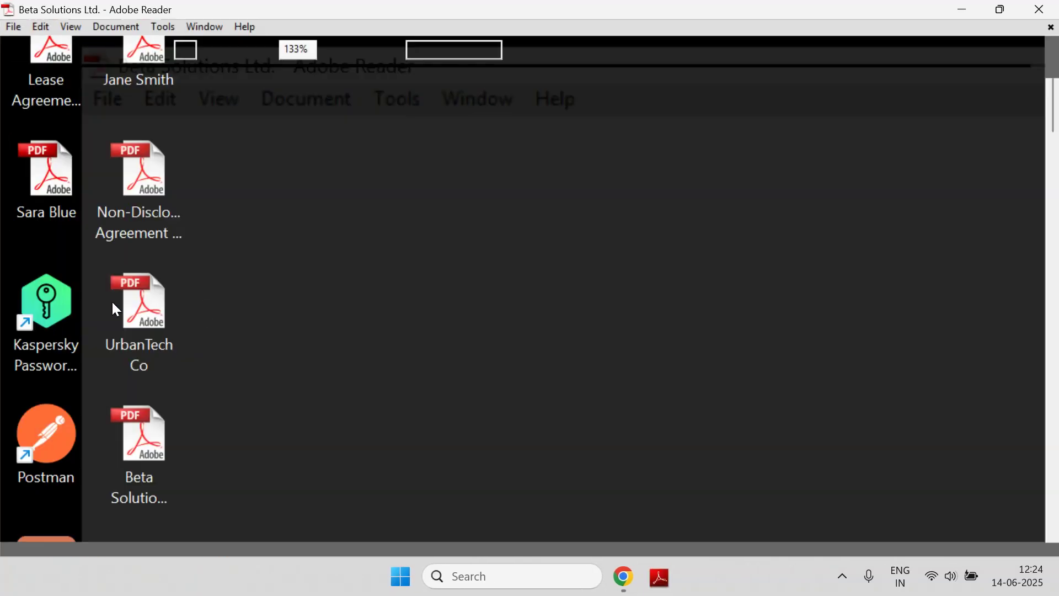
pyautogui.scroll(-7, 406, 433)
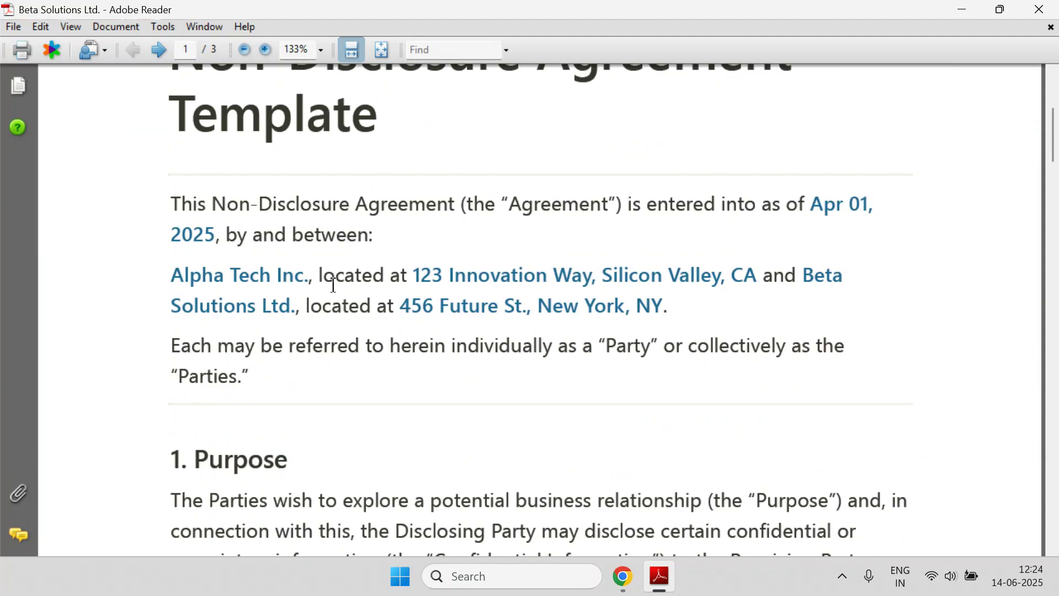
pyautogui.scroll(-3, 480, 312)
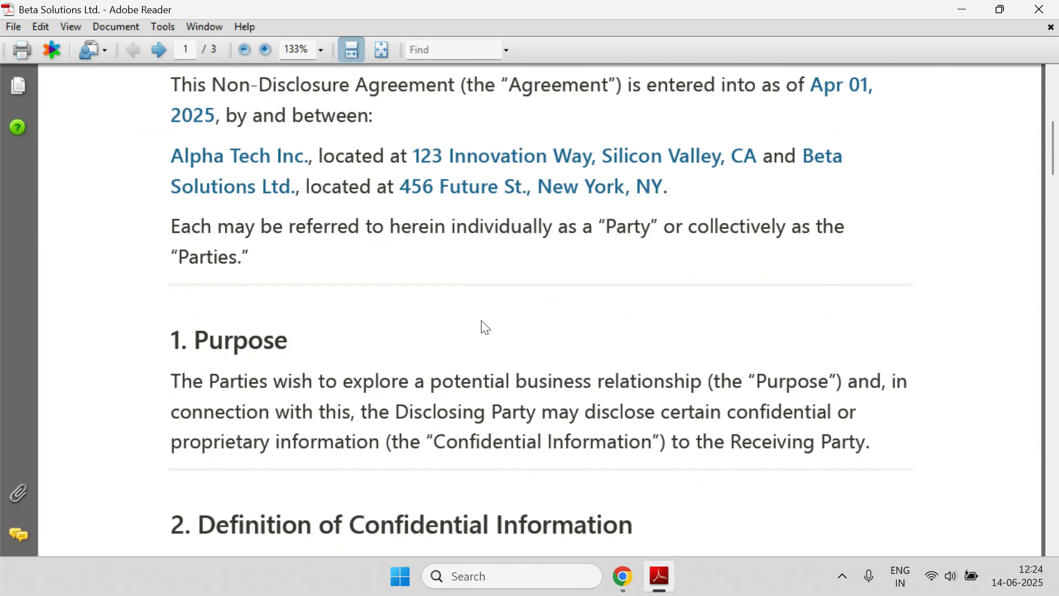
pyautogui.scroll(-9, 485, 328)
pyautogui.click(1040, 9)
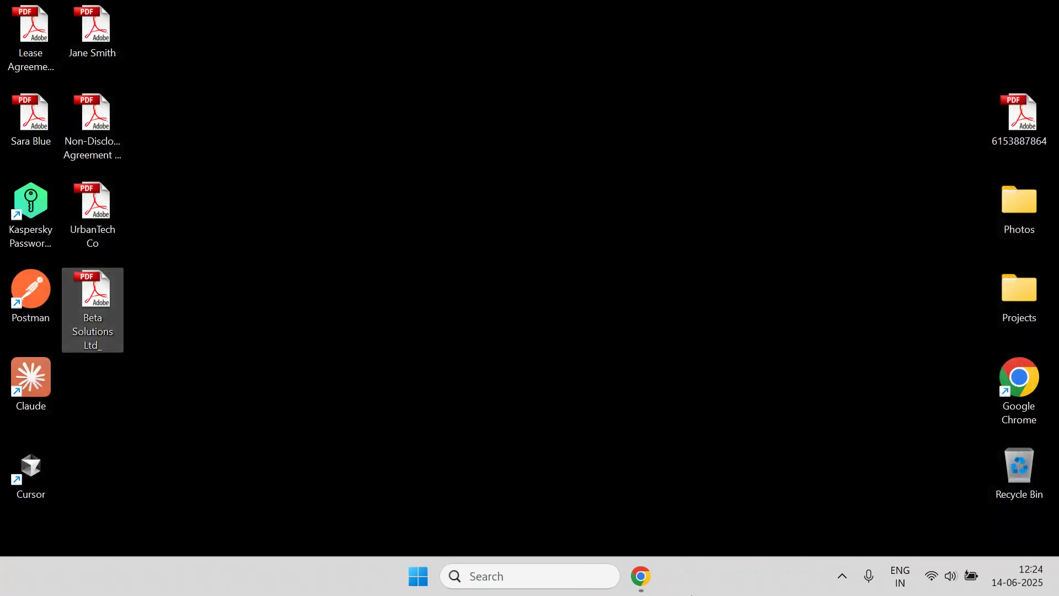
# Return to the Notion database in Chrome and clear the selection of all rows
pyautogui.moveTo(647, 583)
pyautogui.click(570, 506)
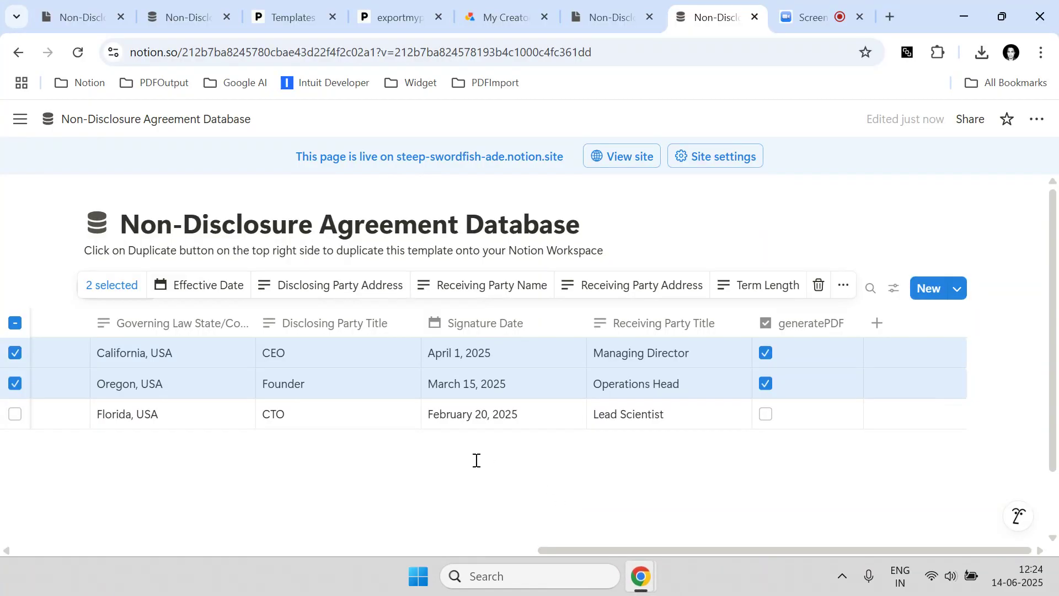
pyautogui.click(16, 330)
pyautogui.click(15, 329)
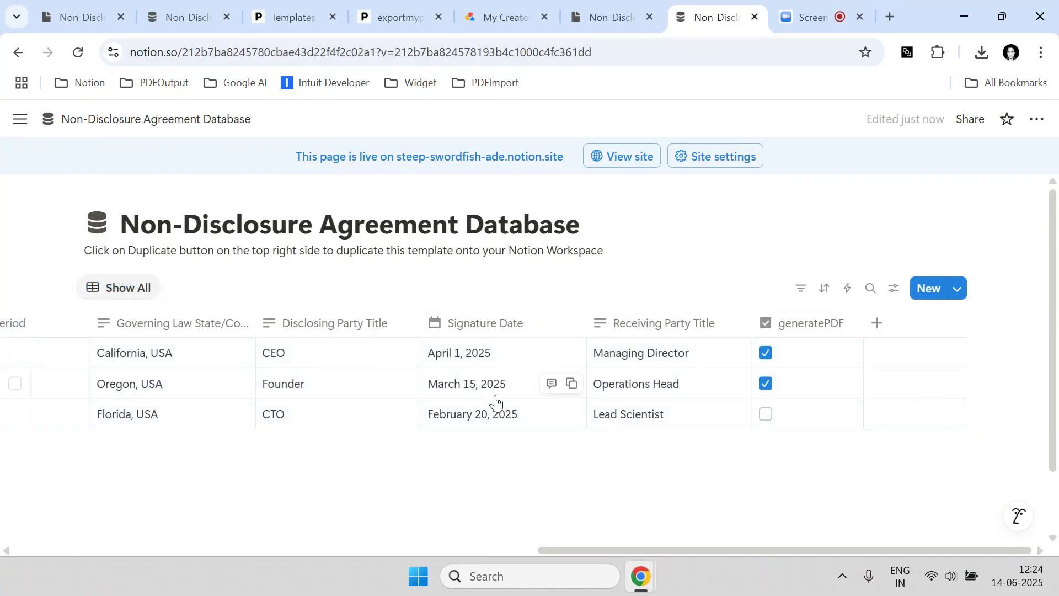
# Switch to the ExportMyPDF creation form and review its input fields and watermark removal option
pyautogui.click(593, 20)
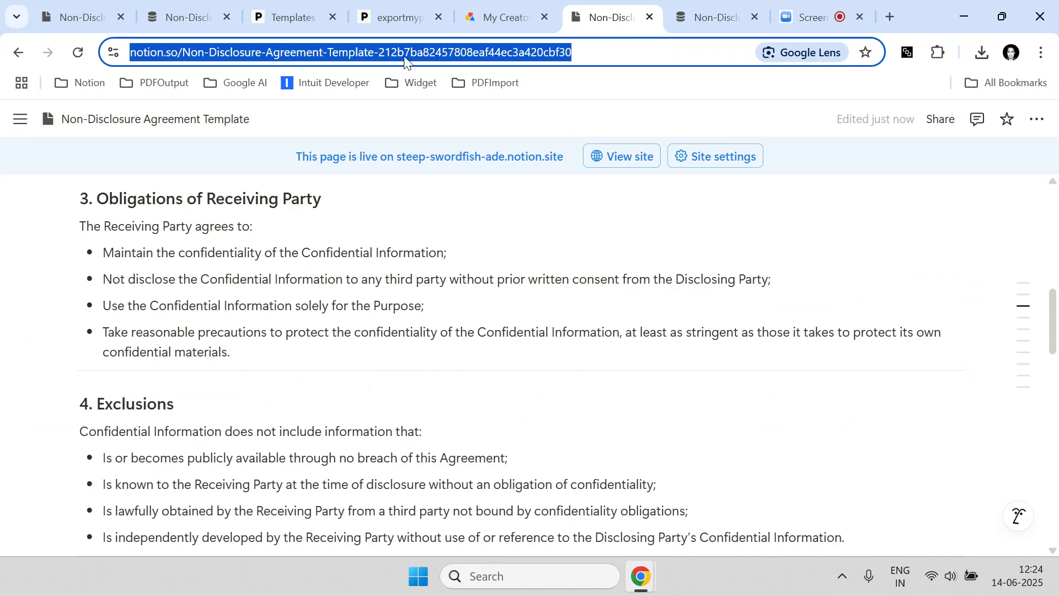
pyautogui.click(386, 19)
pyautogui.scroll(2, 423, 181)
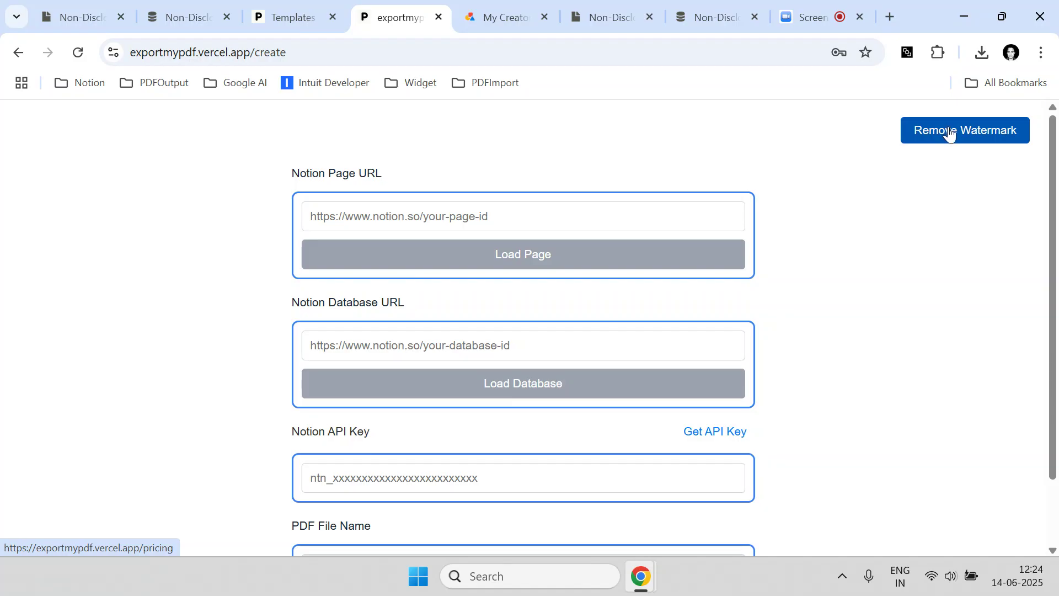
pyautogui.scroll(-2, 643, 309)
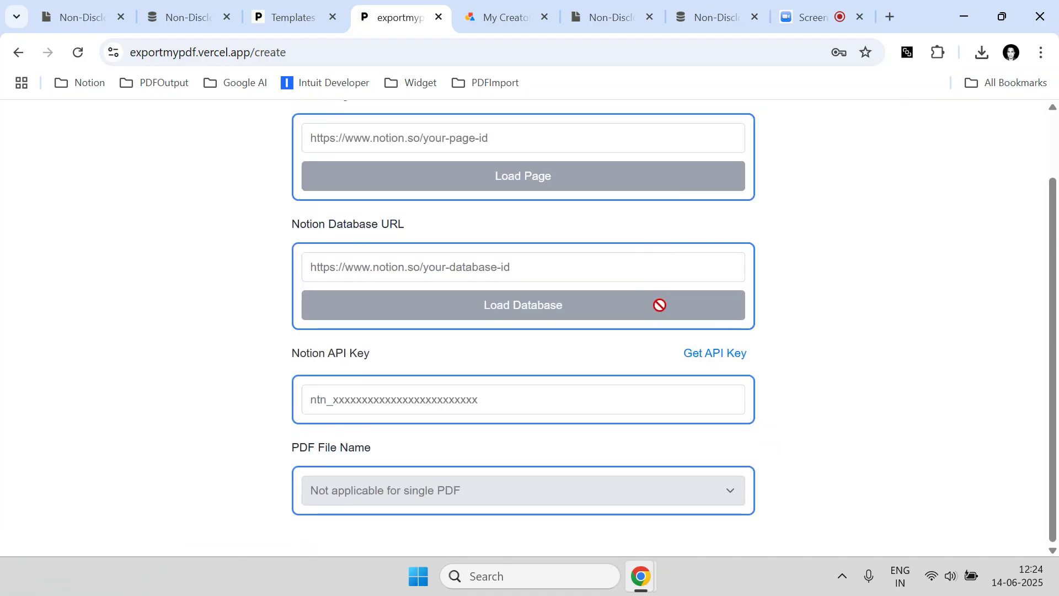
pyautogui.scroll(2, 662, 309)
pyautogui.scroll(-2, 479, 330)
pyautogui.scroll(2, 475, 333)
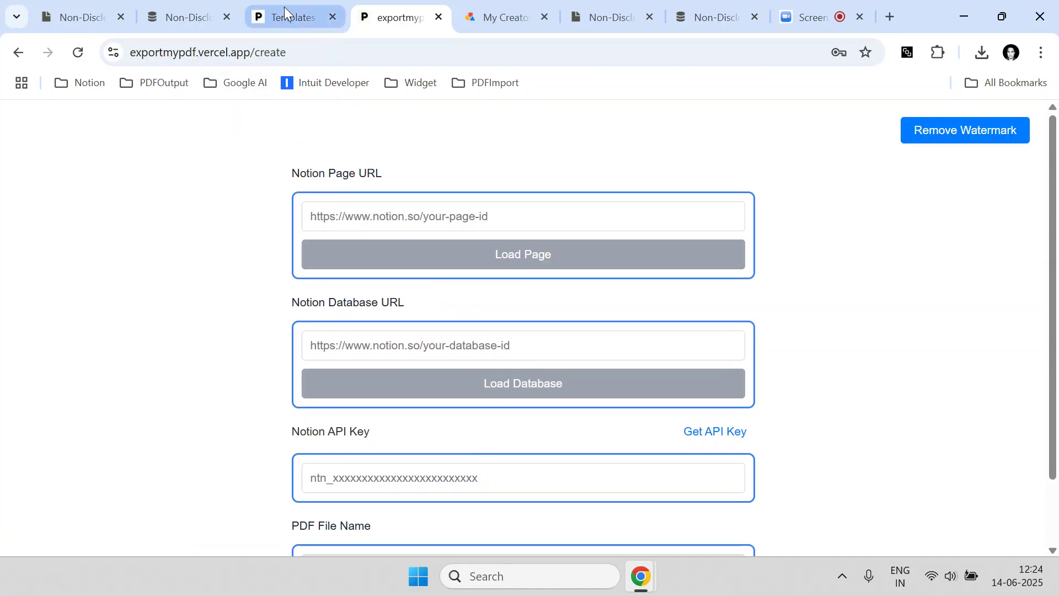
# Go to the ExportMyPDF homepage by removing the create path from the page address
pyautogui.doubleClick(272, 52)
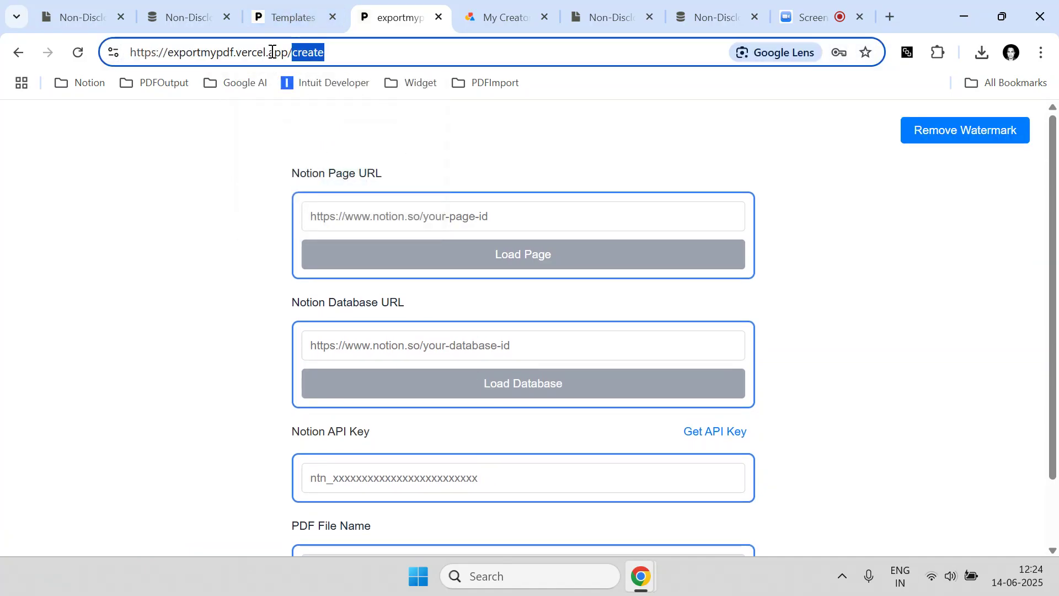
pyautogui.press('BackSpace')
pyautogui.press('Return')
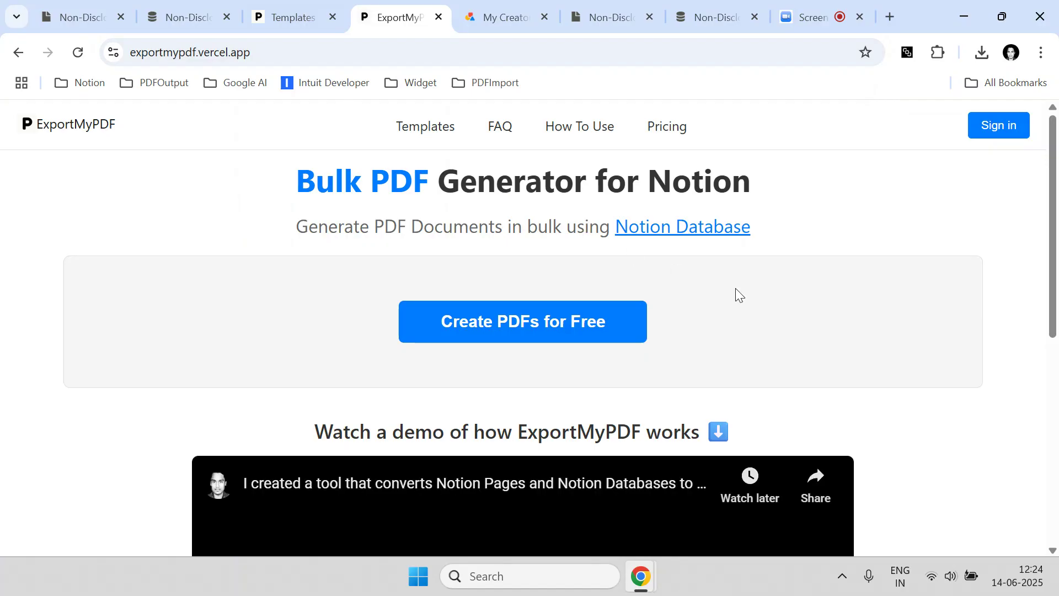
# Open the Contact page from the homepage footer and look over its message form
pyautogui.scroll(-7, 736, 288)
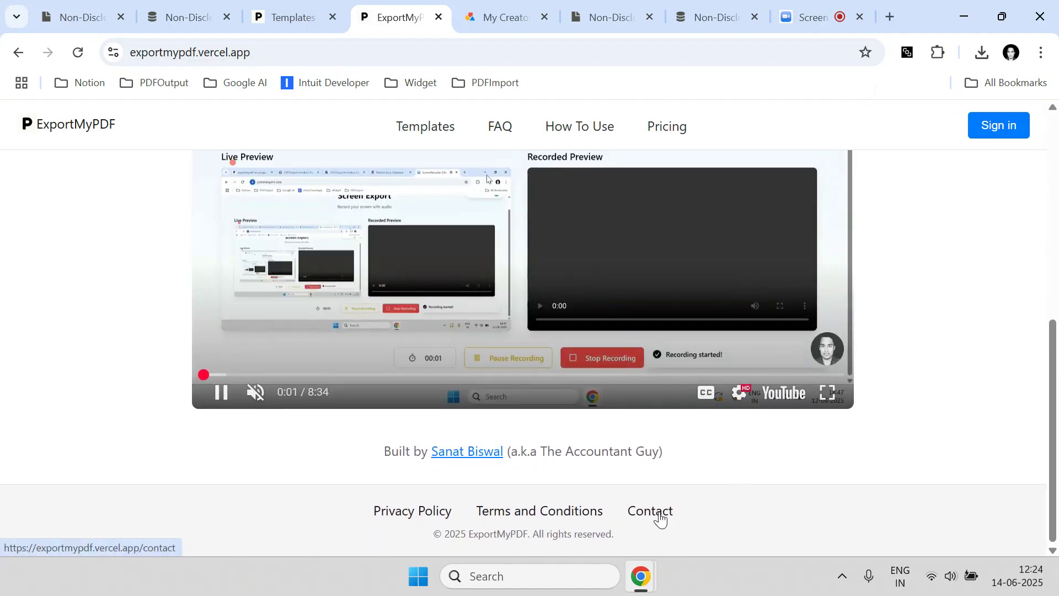
pyautogui.click(660, 517)
pyautogui.scroll(-7, 600, 402)
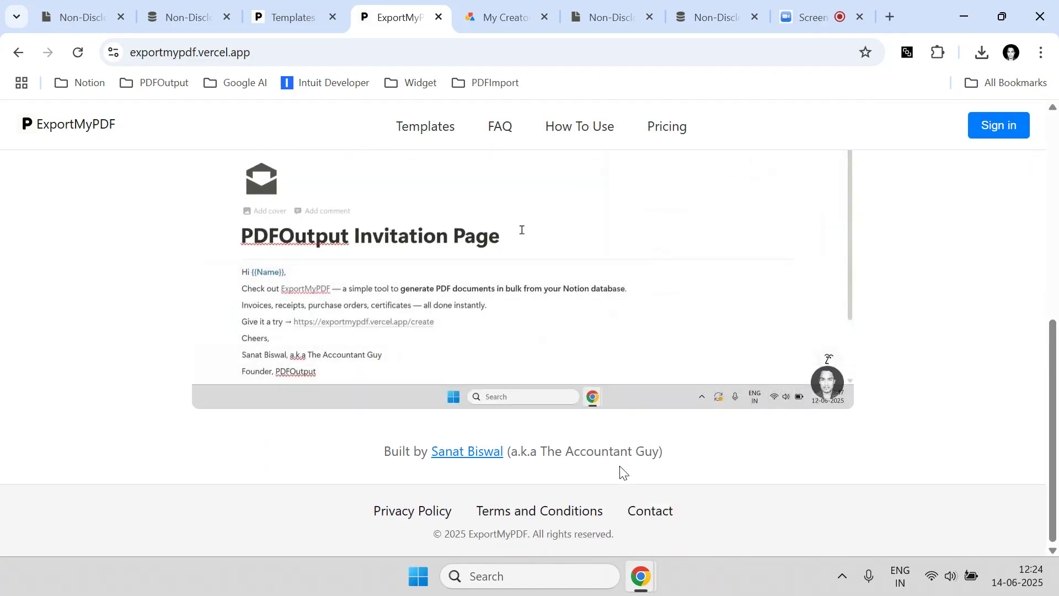
pyautogui.click(634, 511)
pyautogui.scroll(-3, 474, 260)
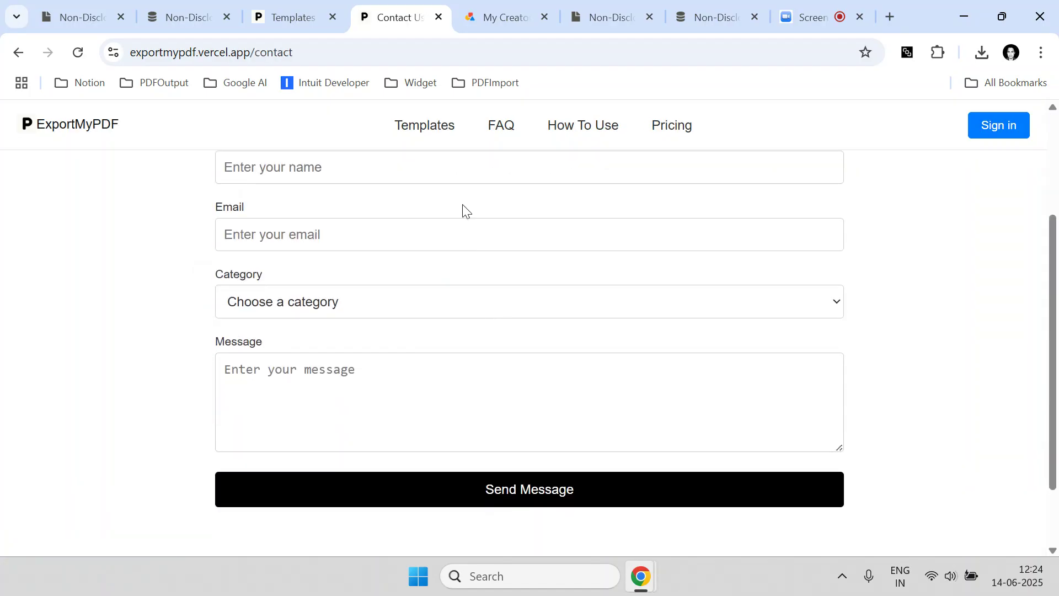
pyautogui.scroll(3, 436, 303)
pyautogui.scroll(-4, 435, 303)
pyautogui.scroll(3, 436, 303)
pyautogui.scroll(-3, 440, 302)
pyautogui.scroll(5, 435, 302)
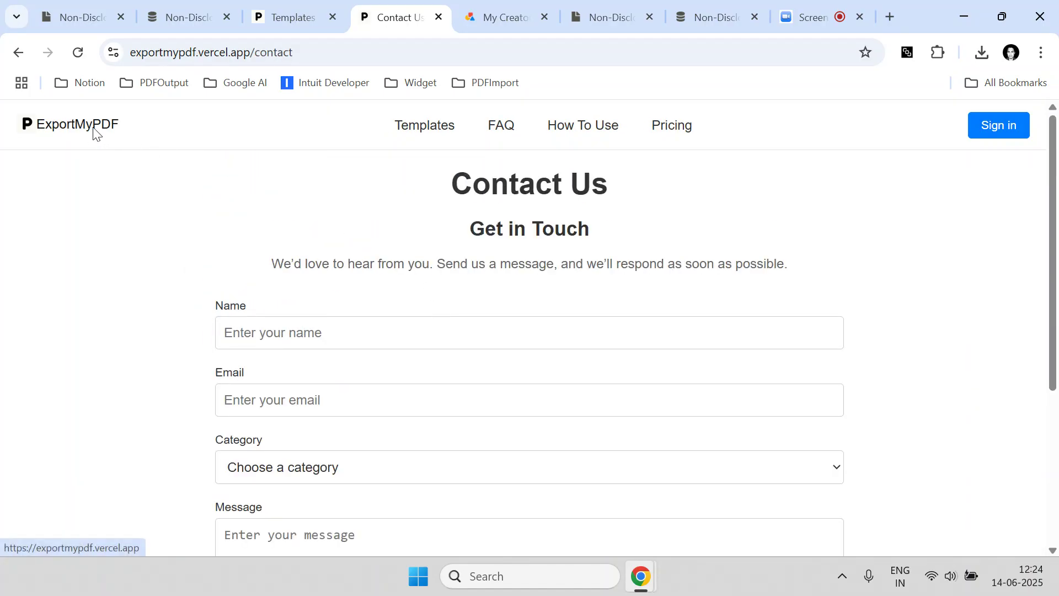
# Return to the ExportMyPDF homepage and look at the creator's profile link above the footer
pyautogui.click(94, 132)
pyautogui.scroll(-1, 566, 380)
pyautogui.scroll(-5, 564, 386)
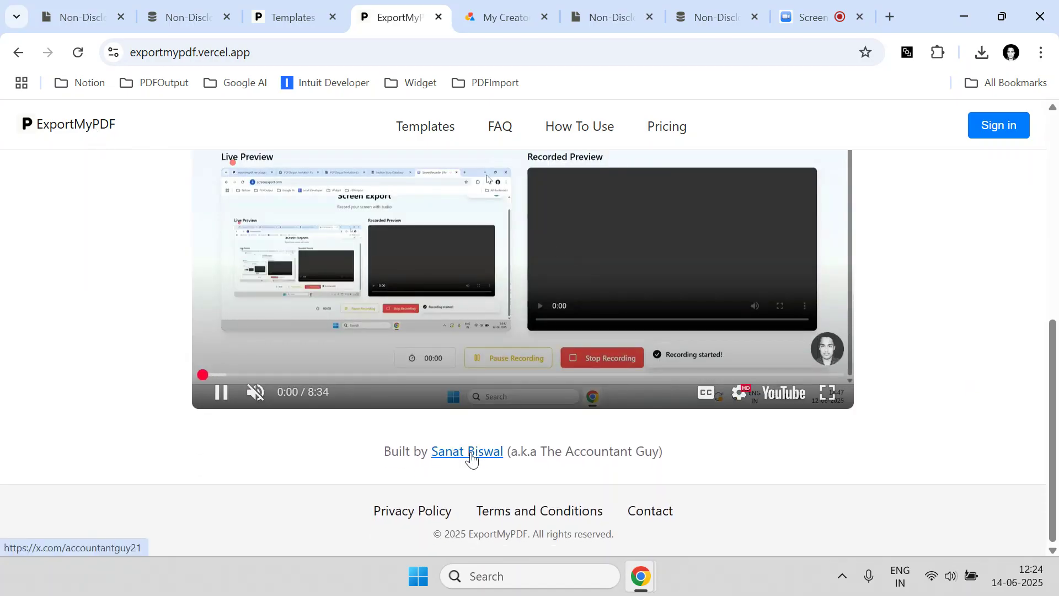
pyautogui.scroll(6, 472, 457)
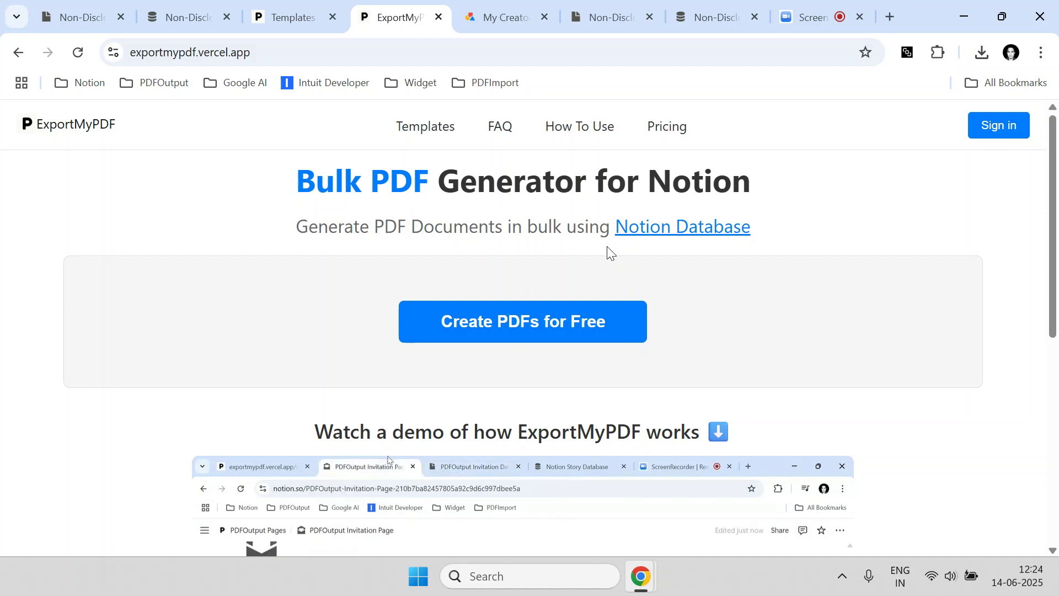
# Check the active connections of the Non-Disclosure Agreement Database in Notion and close its page options
pyautogui.click(703, 12)
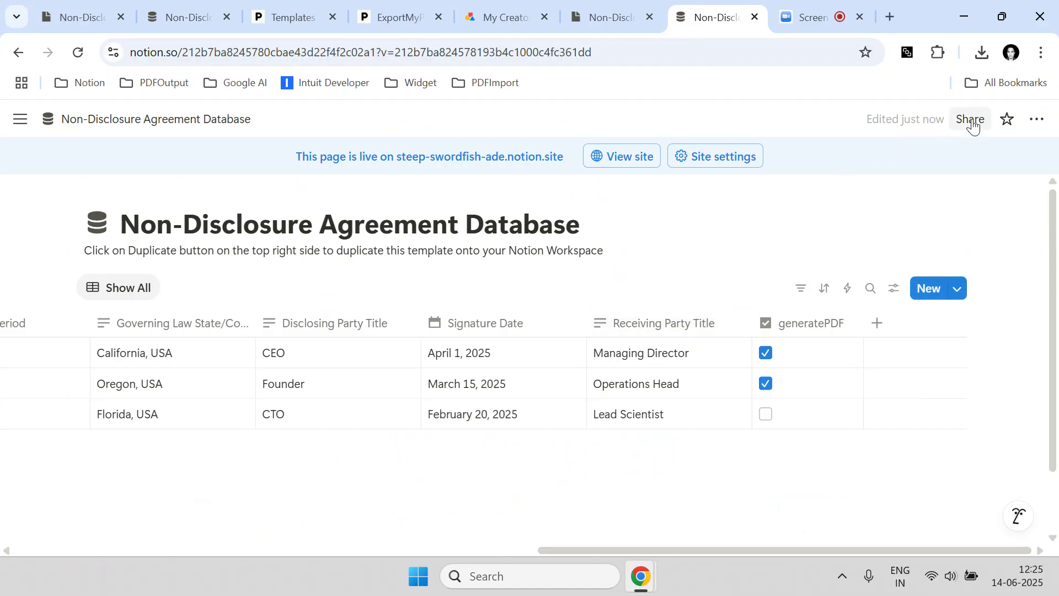
pyautogui.click(643, 3)
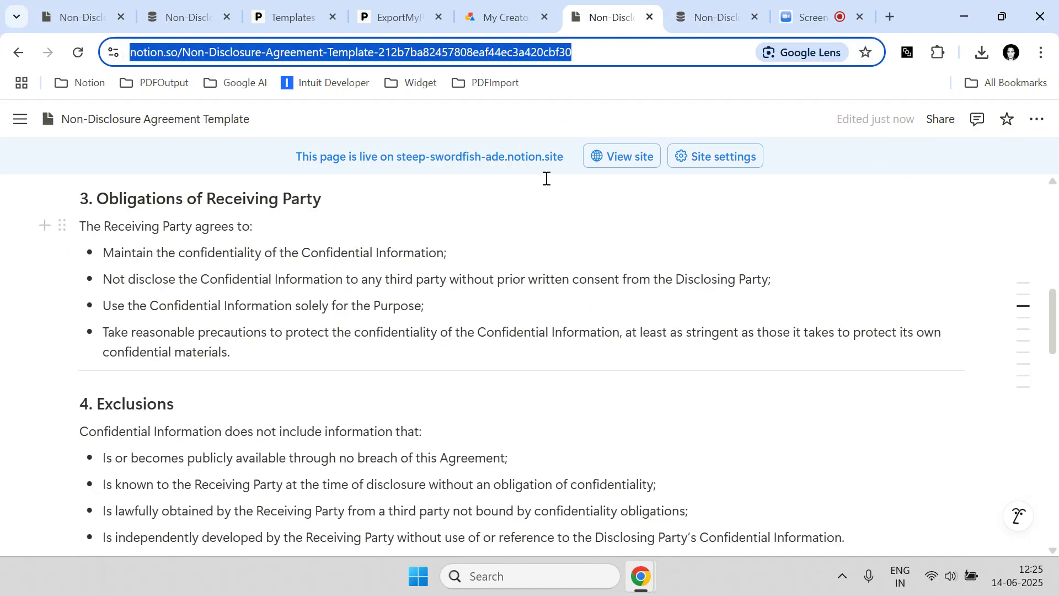
pyautogui.click(679, 4)
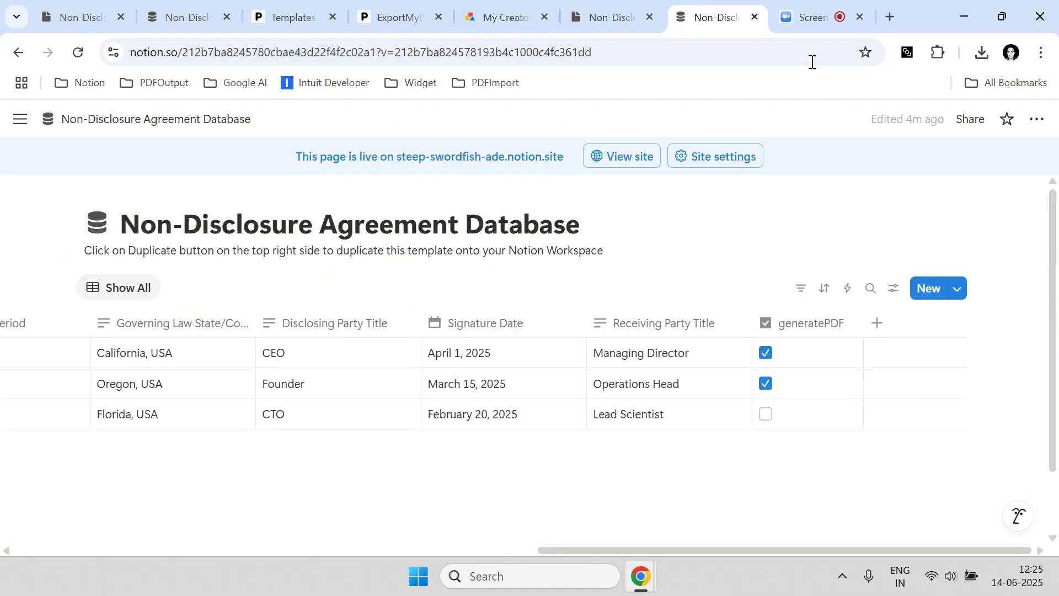
pyautogui.click(1040, 120)
pyautogui.scroll(-3, 938, 331)
pyautogui.moveTo(869, 404)
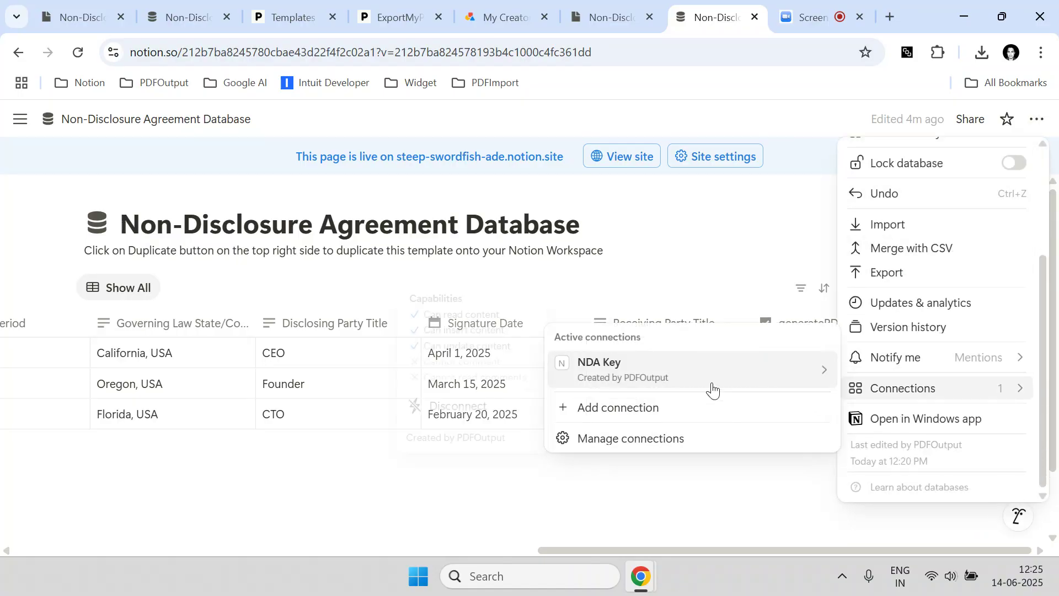
pyautogui.click(669, 253)
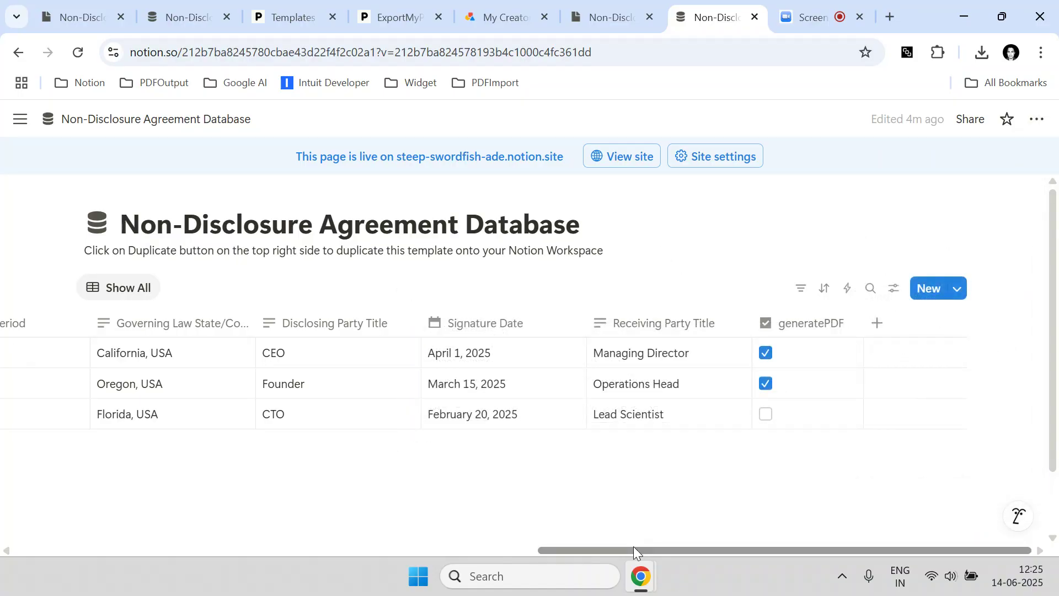